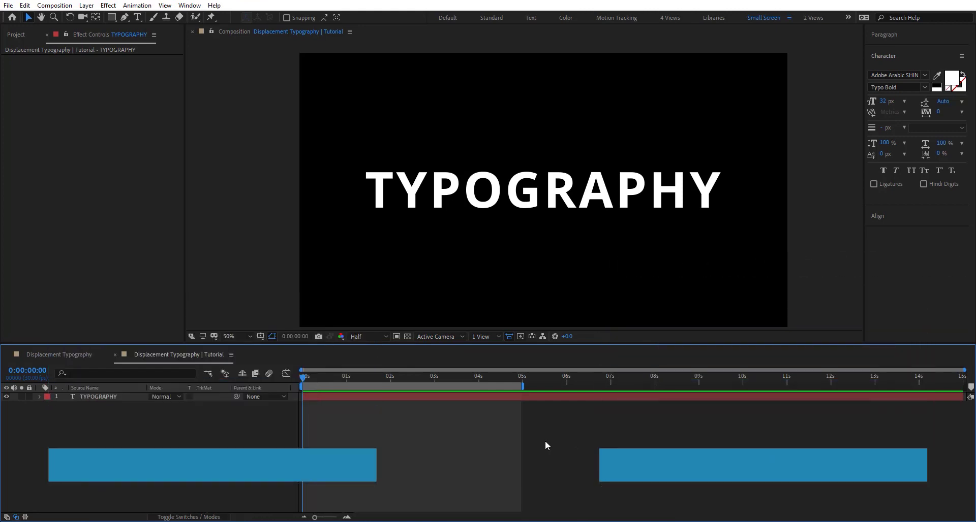
Pre-compose the TYPOGRAPHY text layer into a new composition named Typo 01.
{"action": "left_click", "coordinate": [501, 397]}
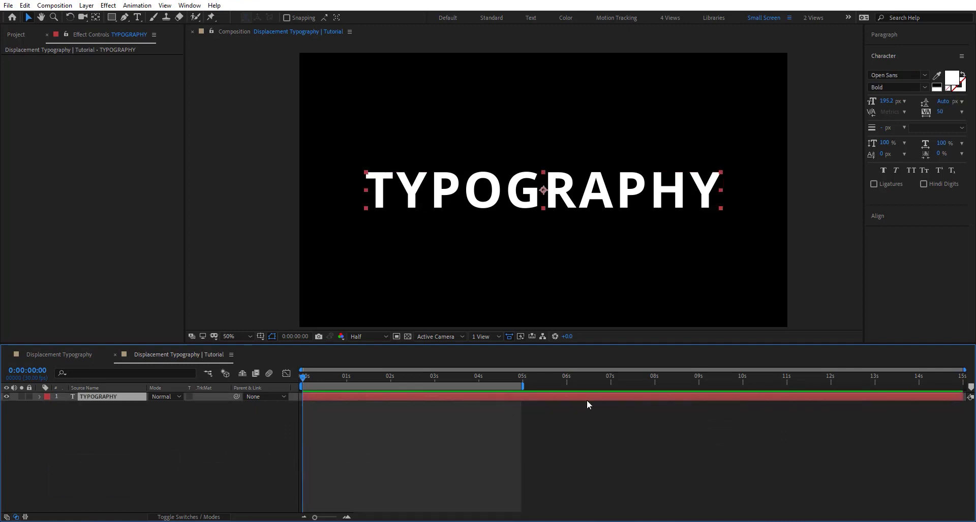
{"action": "key", "text": "ctrl+shift+c"}
{"action": "type", "text": "T"}
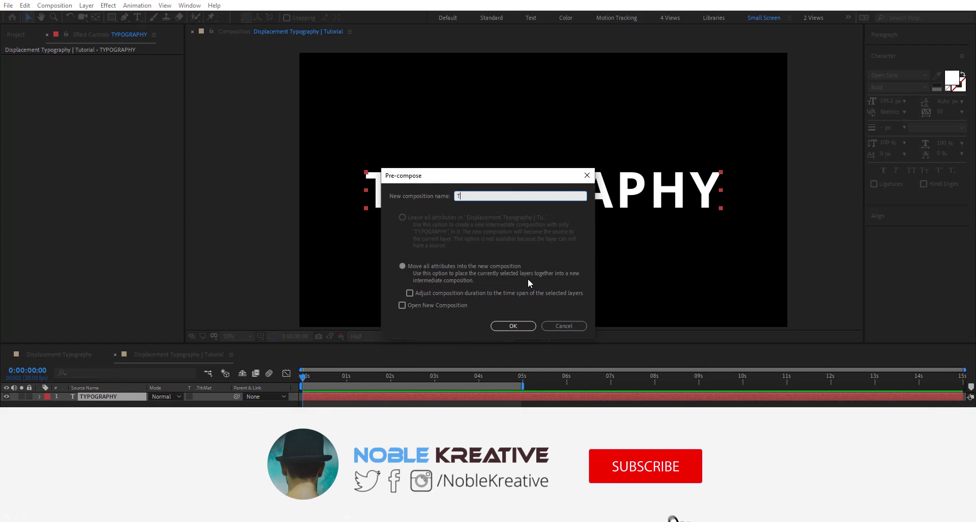
{"action": "type", "text": "ypo 01"}
{"action": "key", "text": "Return"}
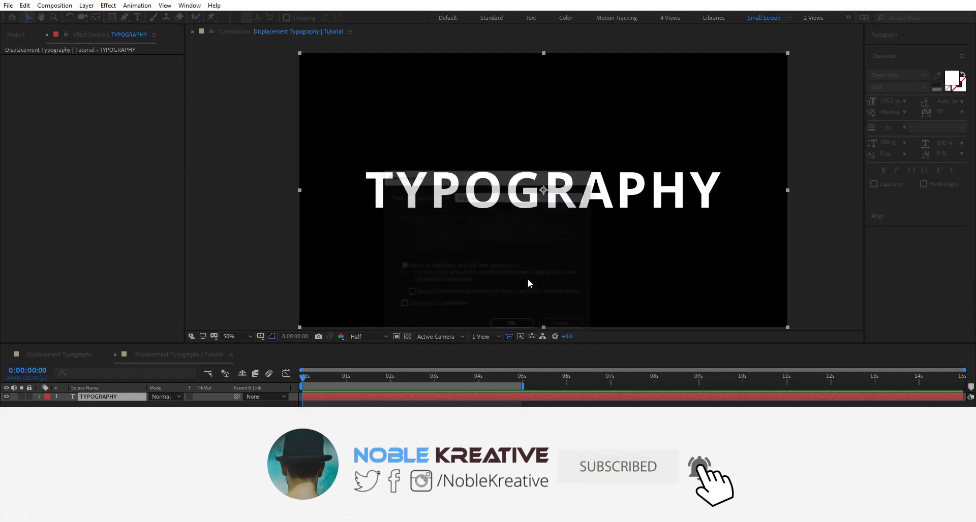
Crop the Typo 01 composition to a region of interest tightly around the word, and nudge the text down to centre it.
{"action": "double_click", "coordinate": [519, 396]}
{"action": "left_click", "coordinate": [693, 220]}
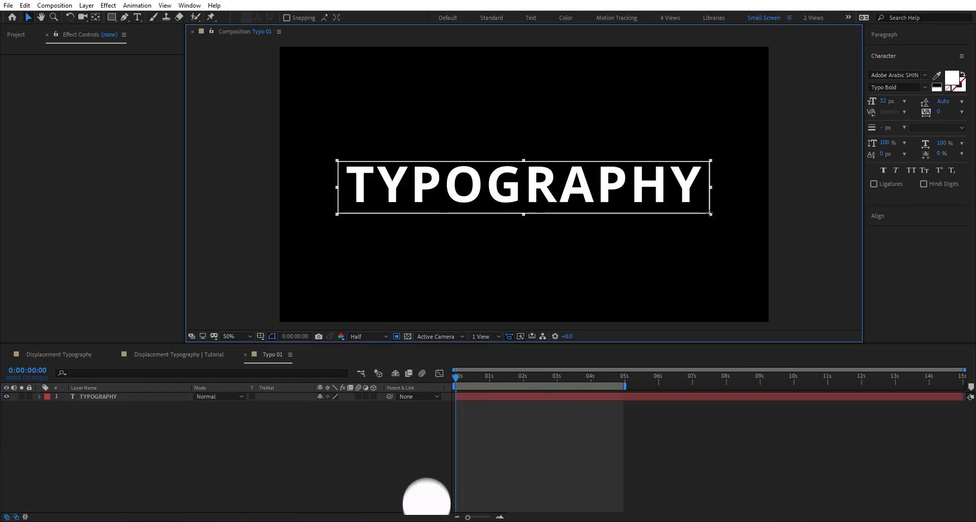
{"action": "left_click", "coordinate": [44, 6]}
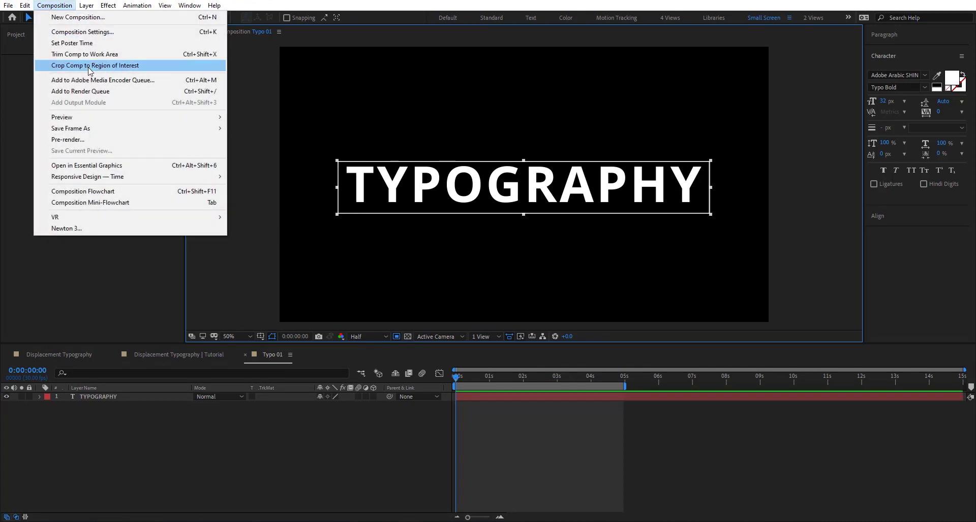
{"action": "left_click", "coordinate": [110, 66]}
{"action": "left_click", "coordinate": [540, 197]}
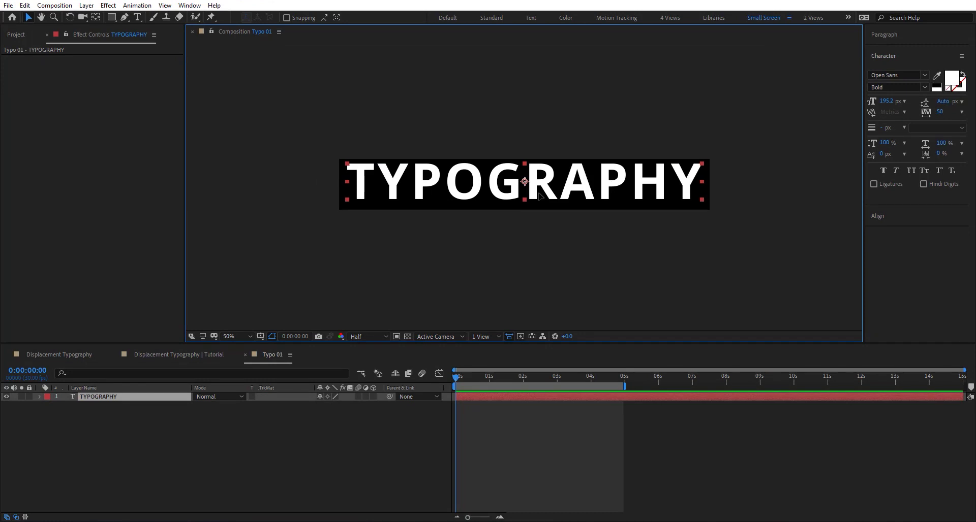
{"action": "key", "text": "shift+Down"}
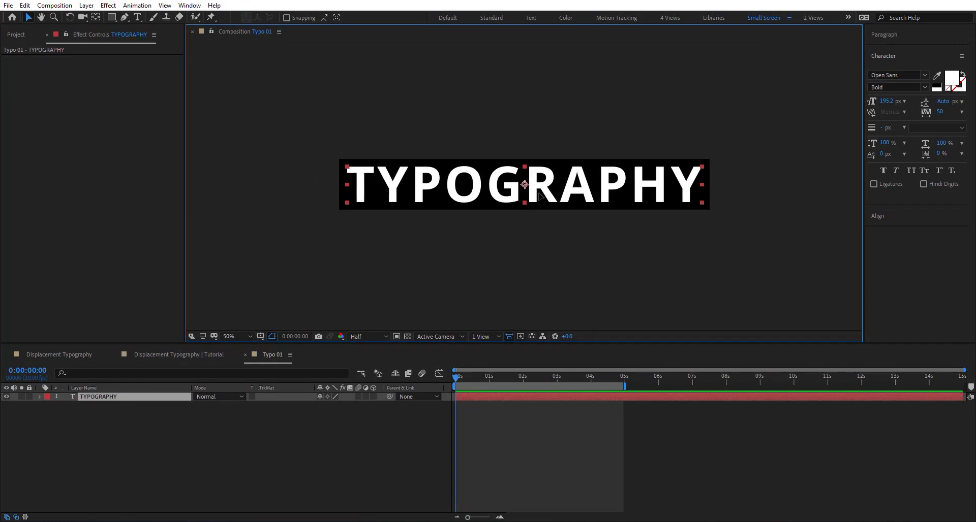
Apply the CC RepeTile effect to the Typo 01 layer in the Displacement Typography | Tutorial composition.
{"action": "left_click", "coordinate": [243, 354]}
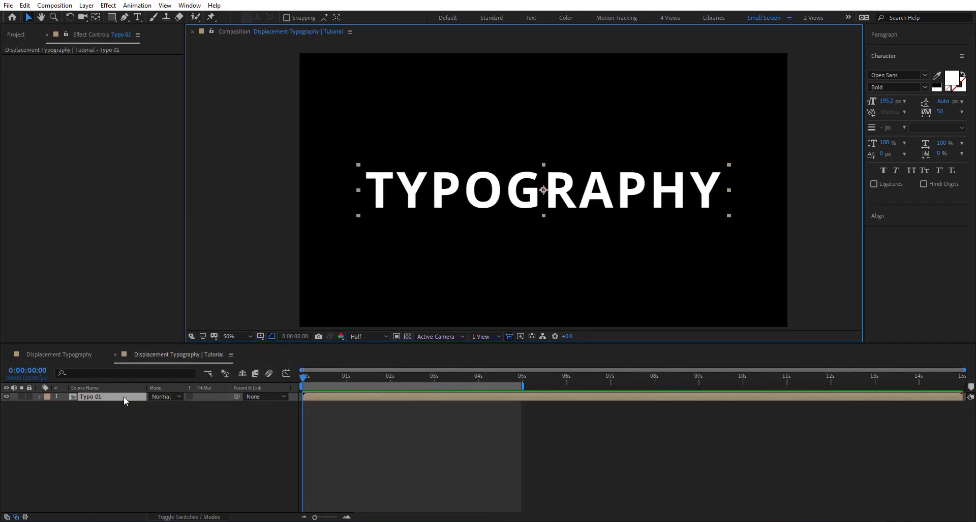
{"action": "key", "text": "ctrl+space"}
{"action": "type", "text": "cc "}
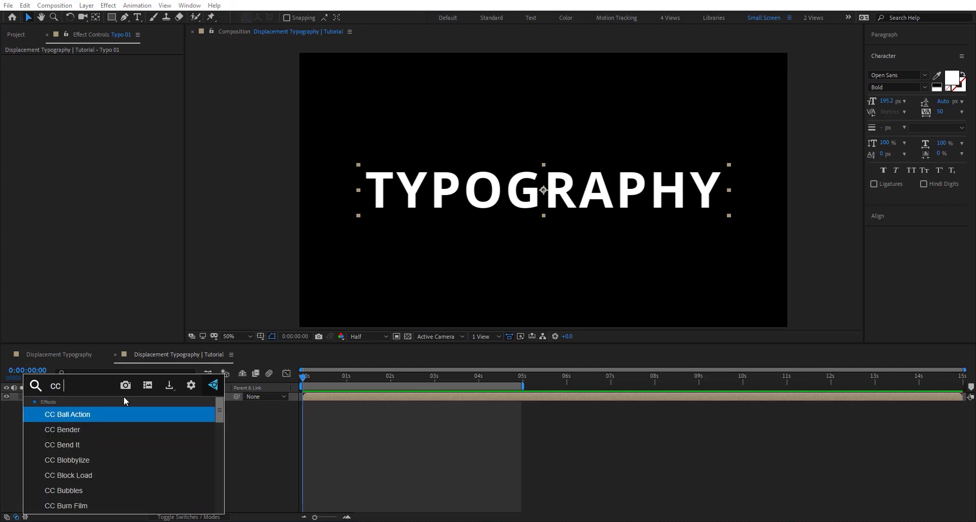
{"action": "type", "text": "re"}
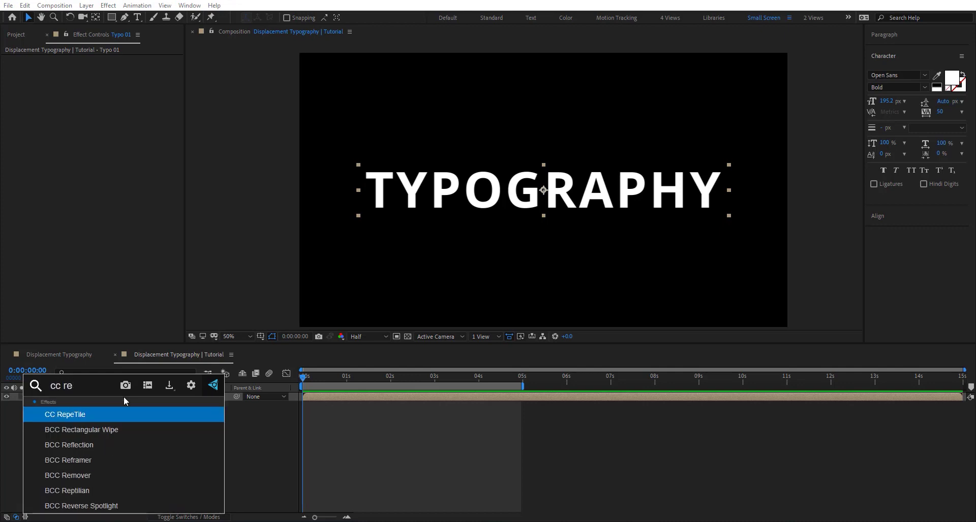
{"action": "key", "text": "Return"}
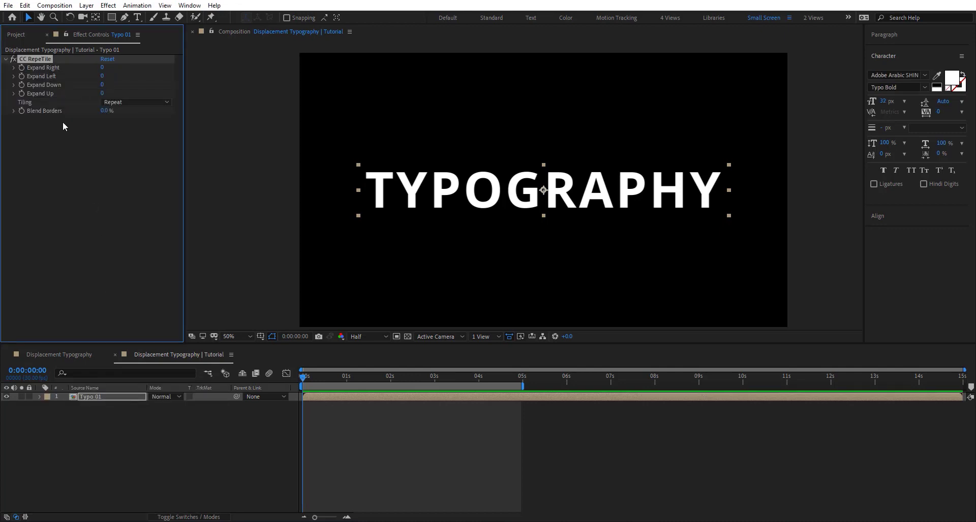
Expand the CC RepeTile tiling to 787 down, 605 up, 547 right and 627 left.
{"action": "mouse_move", "coordinate": [102, 84]}
{"action": "left_mouse_down"}
{"action": "mouse_move", "coordinate": [345, 96]}
{"action": "mouse_move", "coordinate": [108, 84]}
{"action": "left_mouse_up"}
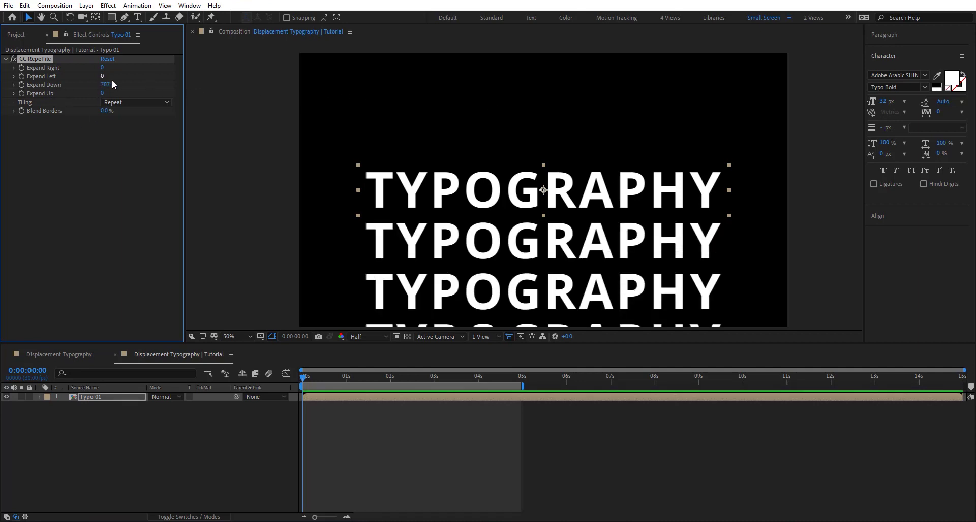
{"action": "left_click", "coordinate": [100, 90]}
{"action": "left_click", "coordinate": [103, 93]}
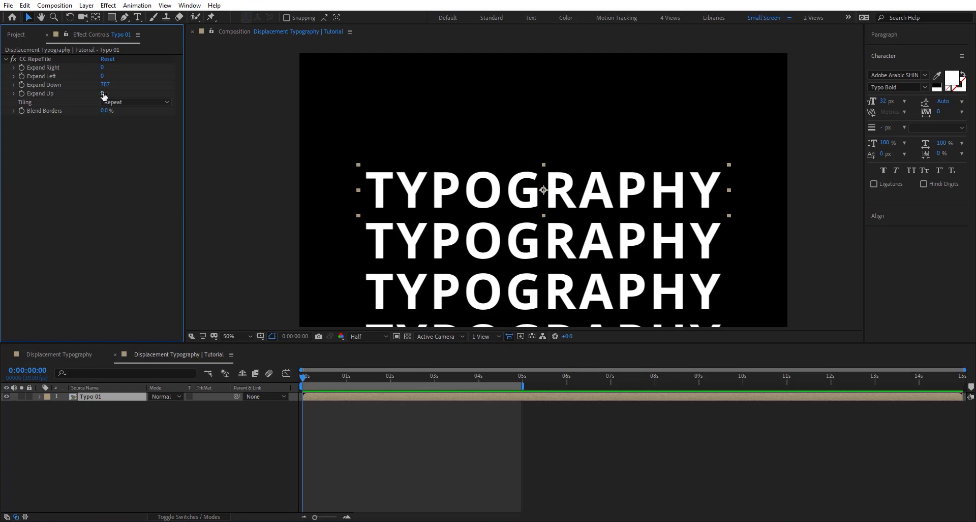
{"action": "type", "text": "605"}
{"action": "key", "text": "Return"}
{"action": "left_click", "coordinate": [102, 67]}
{"action": "type", "text": "547"}
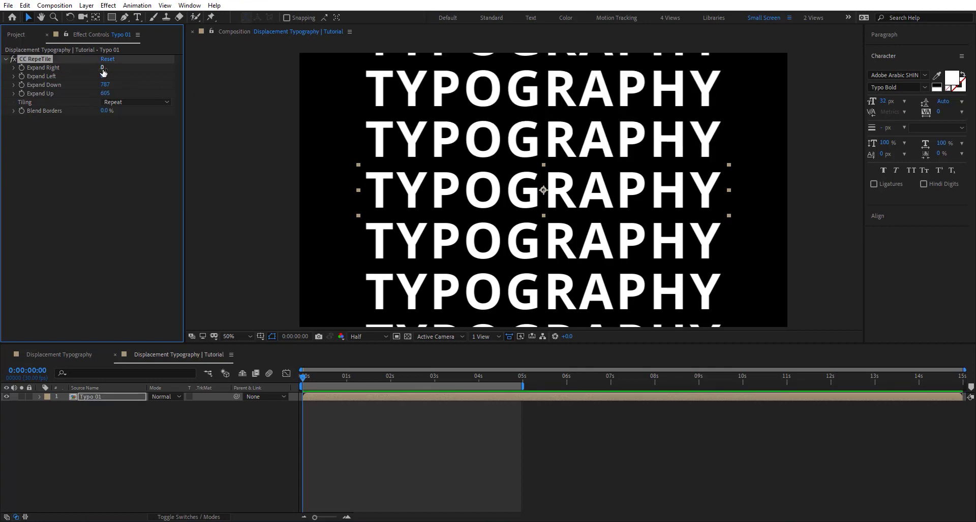
{"action": "key", "text": "Return"}
{"action": "left_click_drag", "start_coordinate": [102, 77], "coordinate": [284, 77]}
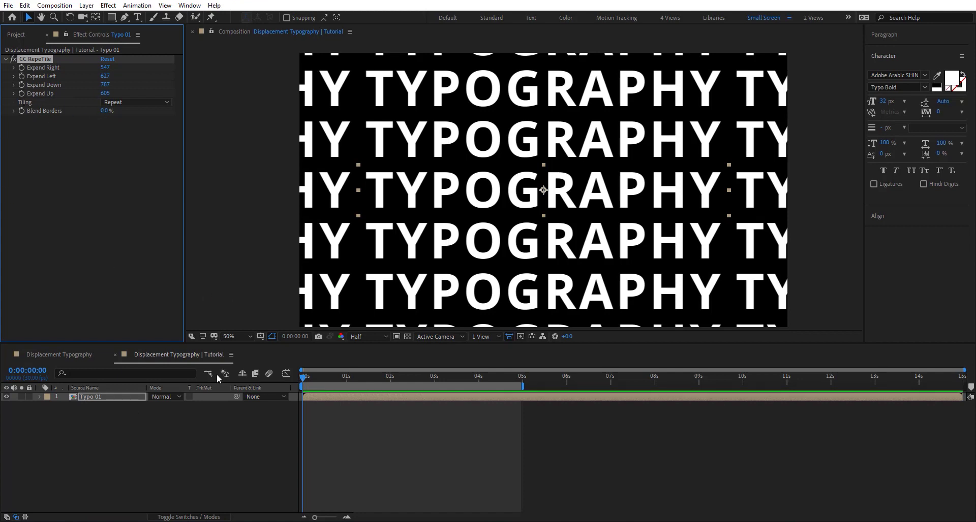
Try Checker Flip H tiling, settle on Brick for CC RepeTile, and scale the Typo 01 layer to 49%.
{"action": "left_click", "coordinate": [144, 101]}
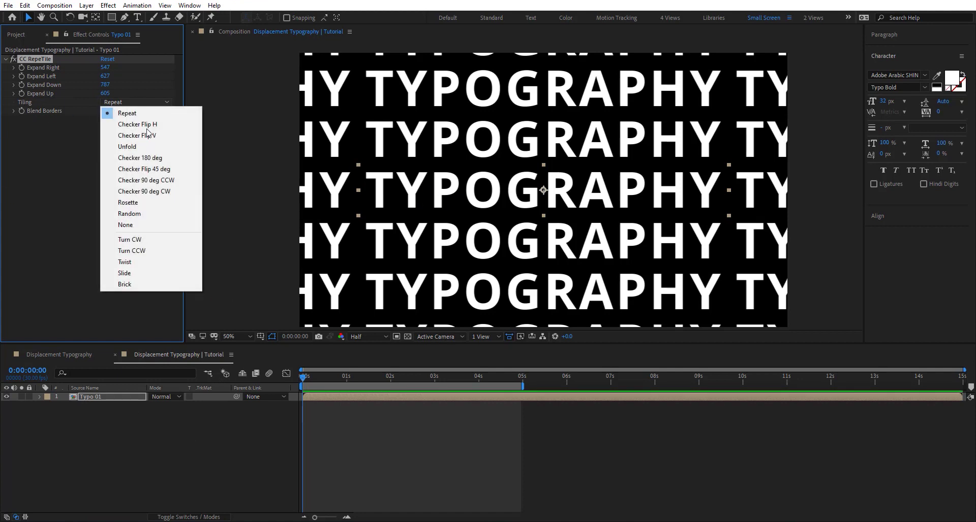
{"action": "key", "text": "Down"}
{"action": "key", "text": "Return"}
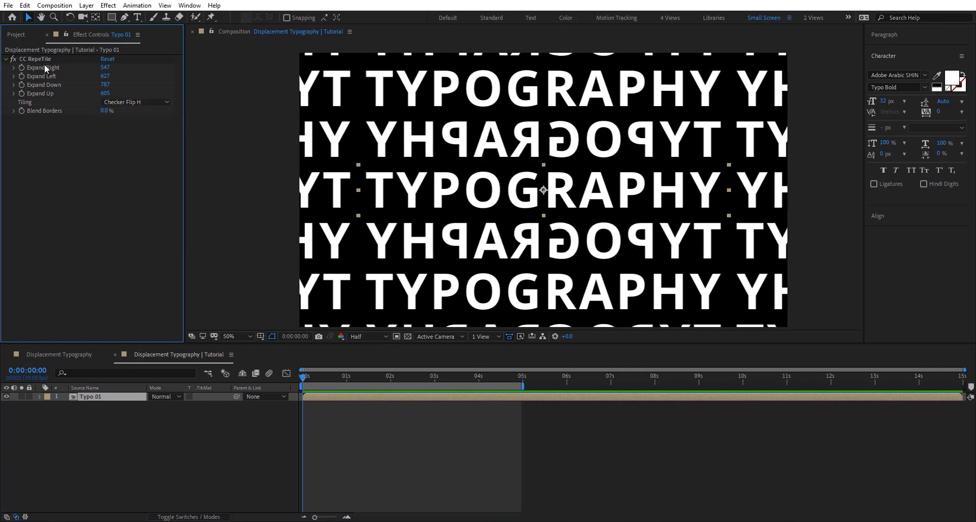
{"action": "left_click", "coordinate": [153, 105]}
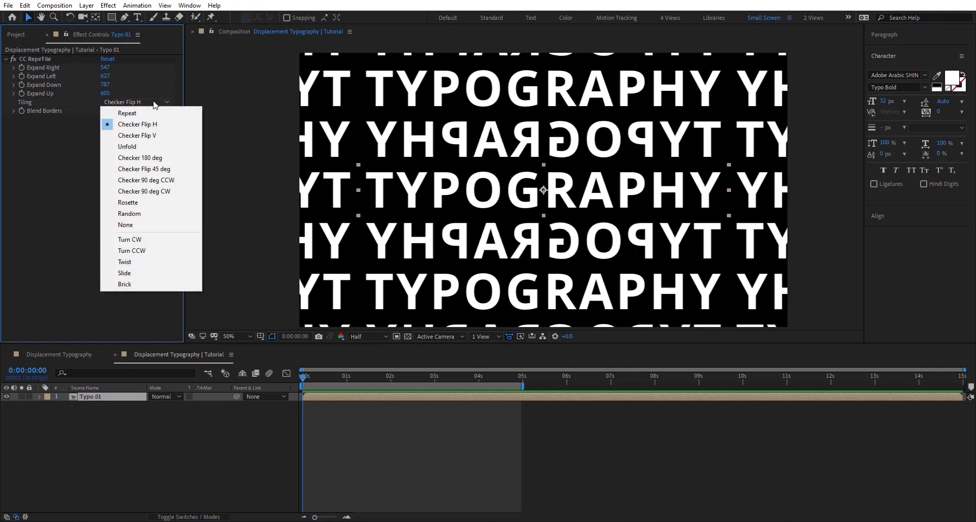
{"action": "left_click", "coordinate": [166, 282]}
{"action": "key", "text": "s"}
{"action": "mouse_move", "coordinate": [182, 410]}
{"action": "left_mouse_down"}
{"action": "mouse_move", "coordinate": [160, 410]}
{"action": "mouse_move", "coordinate": [185, 408]}
{"action": "left_mouse_up"}
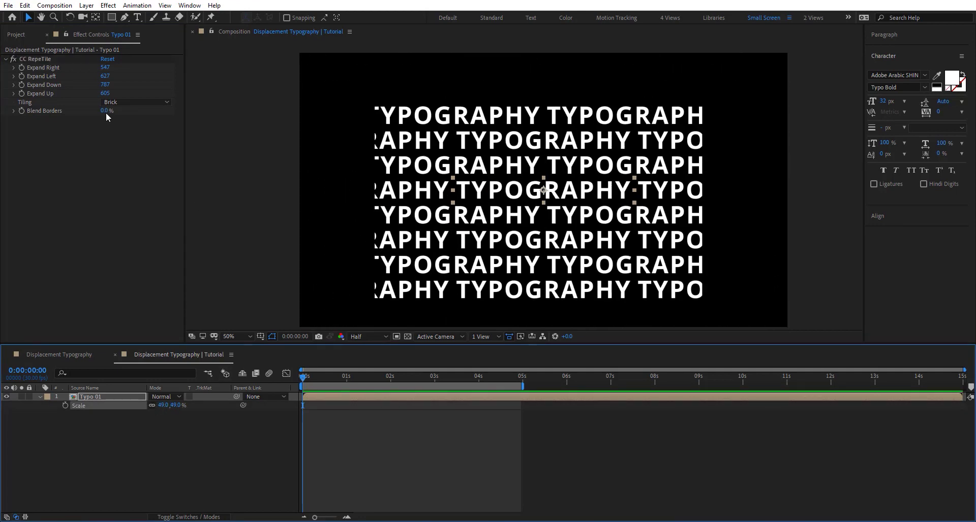
Set CC RepeTile's Expand Up, Down, Left and Right values to 5000 each.
{"action": "left_click", "coordinate": [109, 93]}
{"action": "type", "text": "500"}
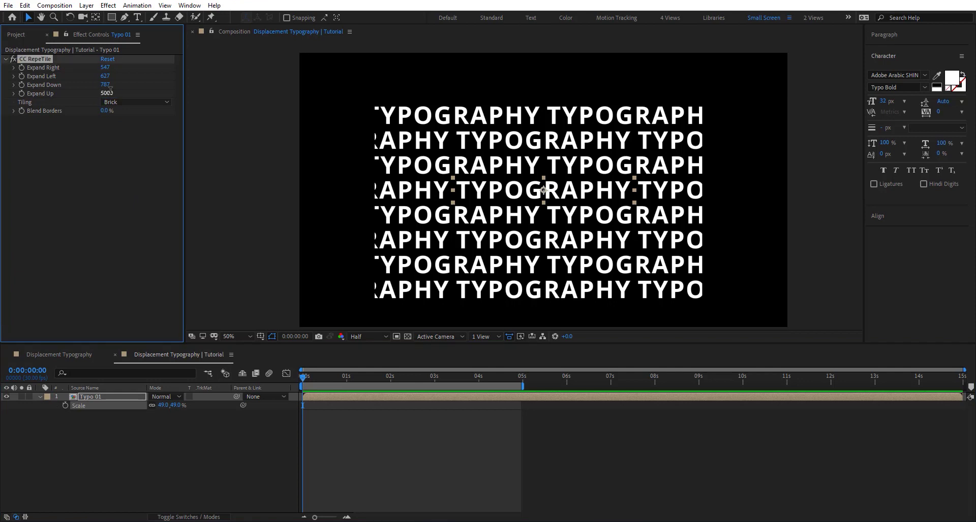
{"action": "key", "text": "Return"}
{"action": "left_click", "coordinate": [106, 85]}
{"action": "type", "text": "500"}
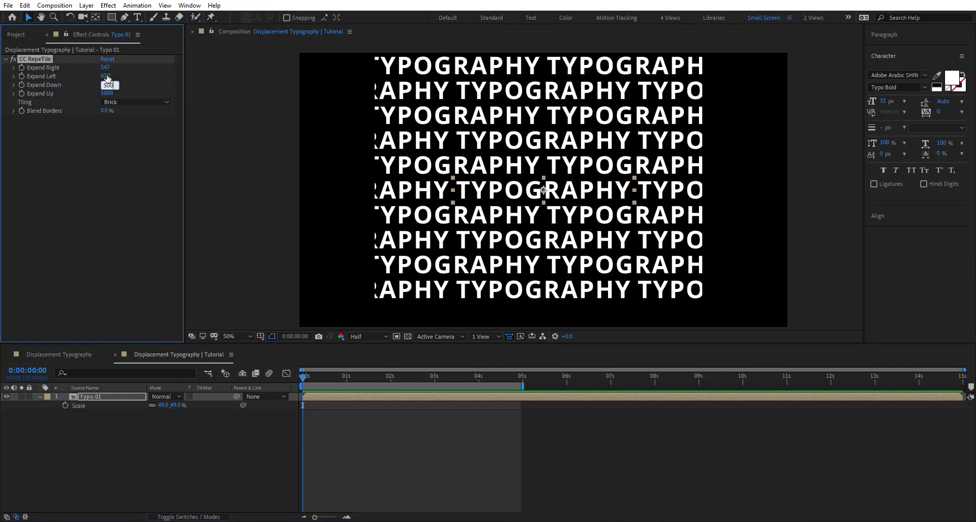
{"action": "key", "text": "Return"}
{"action": "left_click", "coordinate": [103, 77]}
{"action": "type", "text": "5000"}
{"action": "key", "text": "Return"}
{"action": "left_click", "coordinate": [105, 67]}
{"action": "type", "text": "500"}
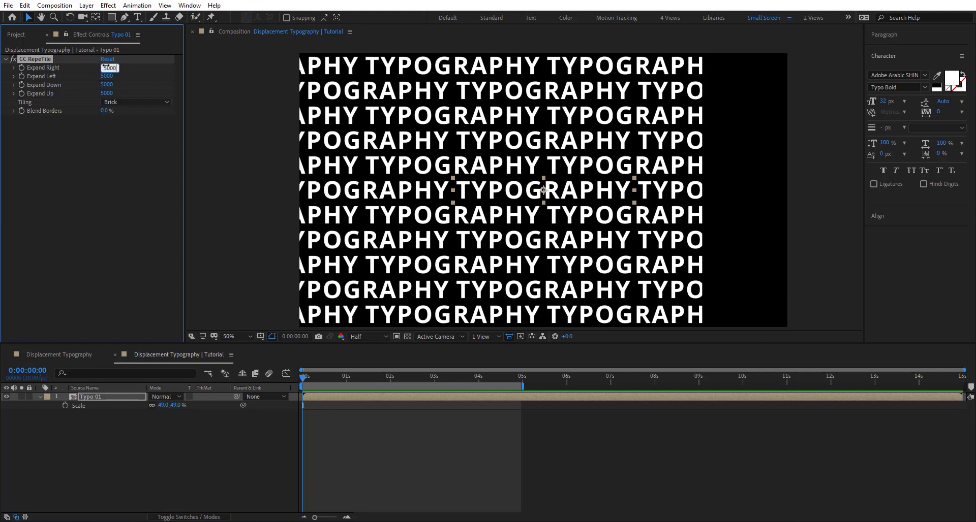
{"action": "type", "text": "0"}
{"action": "key", "text": "Return"}
Try the Repeat and Checker Flip V tiling modes on CC RepeTile, and return the tiling to Brick.
{"action": "left_click", "coordinate": [154, 106]}
{"action": "left_click", "coordinate": [147, 113]}
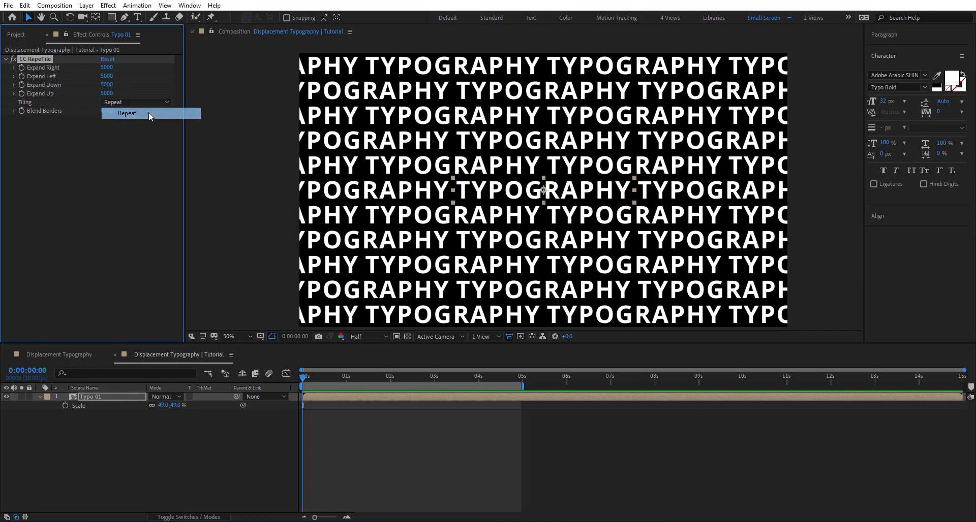
{"action": "left_click", "coordinate": [147, 103]}
{"action": "left_click", "coordinate": [152, 136]}
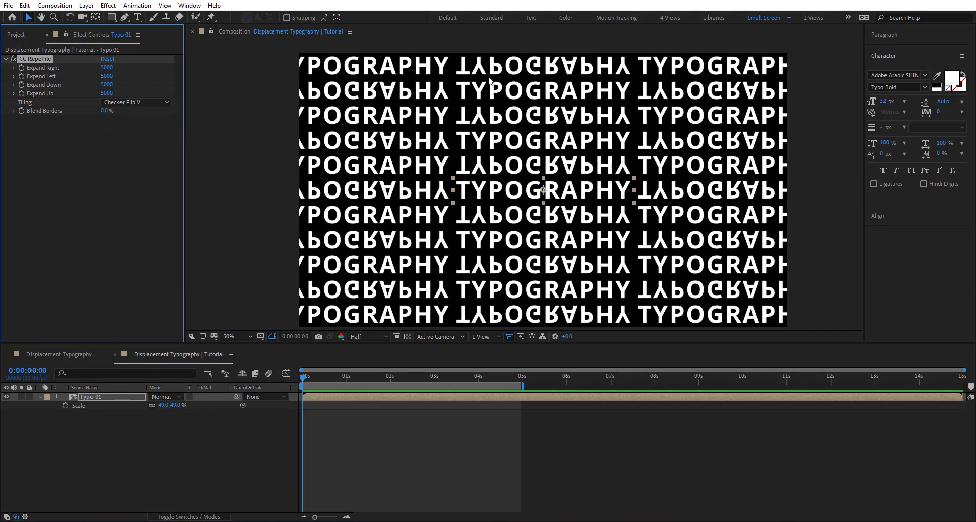
{"action": "left_click", "coordinate": [130, 103]}
{"action": "left_click", "coordinate": [138, 284]}
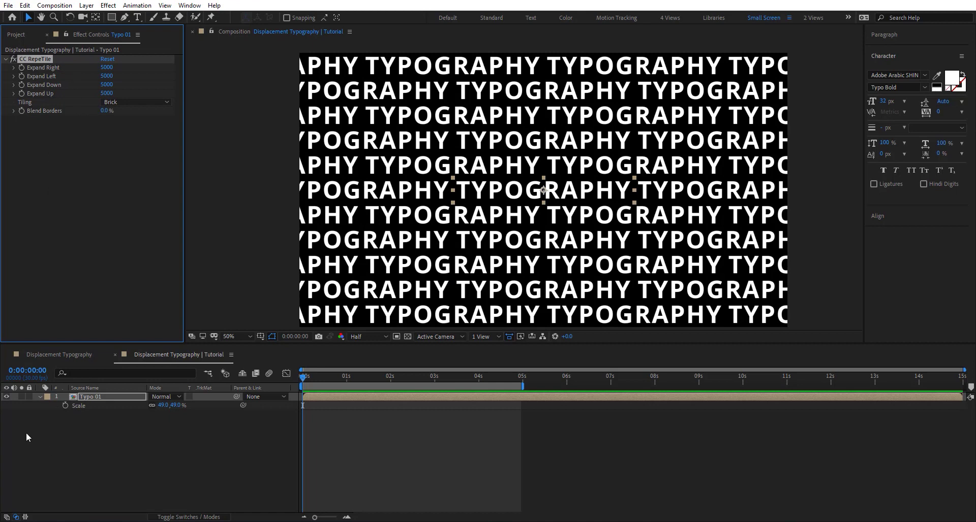
Rotate the Typo 01 layer to 11.2° and apply the Turbulent Displace effect to it.
{"action": "key", "text": "r"}
{"action": "left_click_drag", "start_coordinate": [162, 406], "coordinate": [215, 401]}
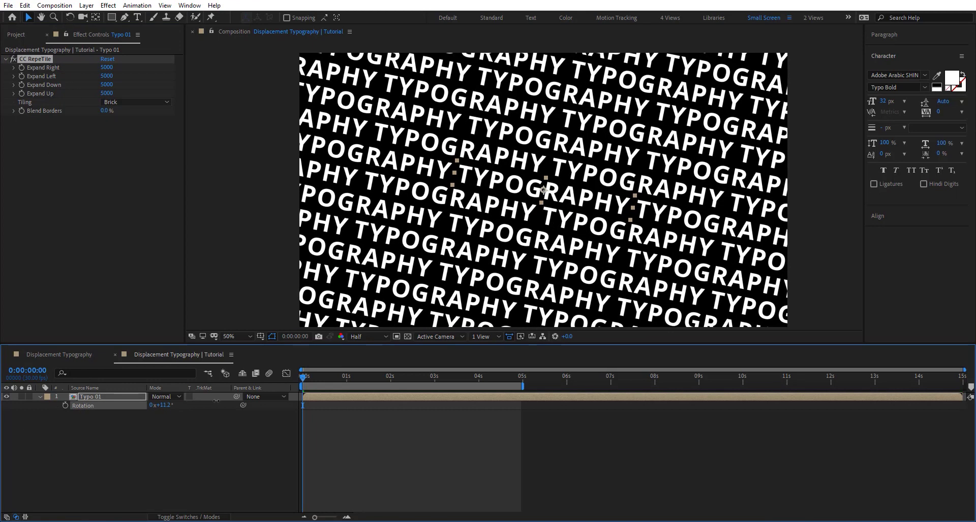
{"action": "left_click", "coordinate": [114, 398]}
{"action": "key", "text": "ctrl+space"}
{"action": "type", "text": "tur"}
{"action": "key", "text": "Return"}
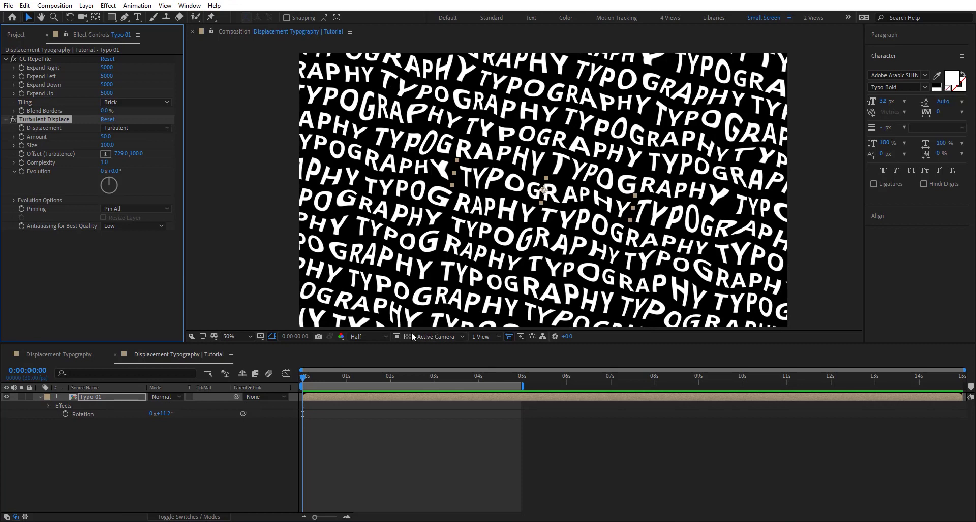
Animate Turbulent Displace's Evolution on the Typo 01 layer with the expression time*100.
{"action": "left_click_drag", "start_coordinate": [349, 379], "coordinate": [392, 383]}
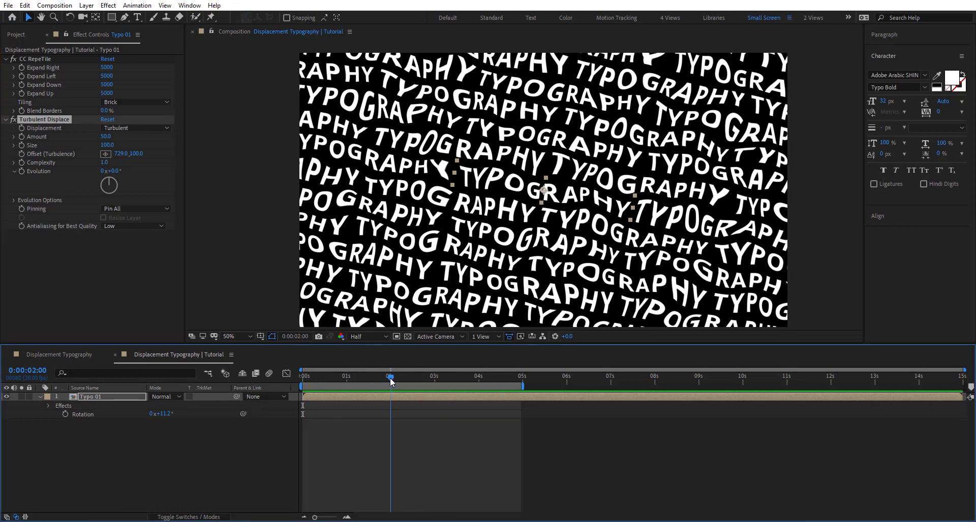
{"action": "left_click", "coordinate": [21, 171], "text": "alt"}
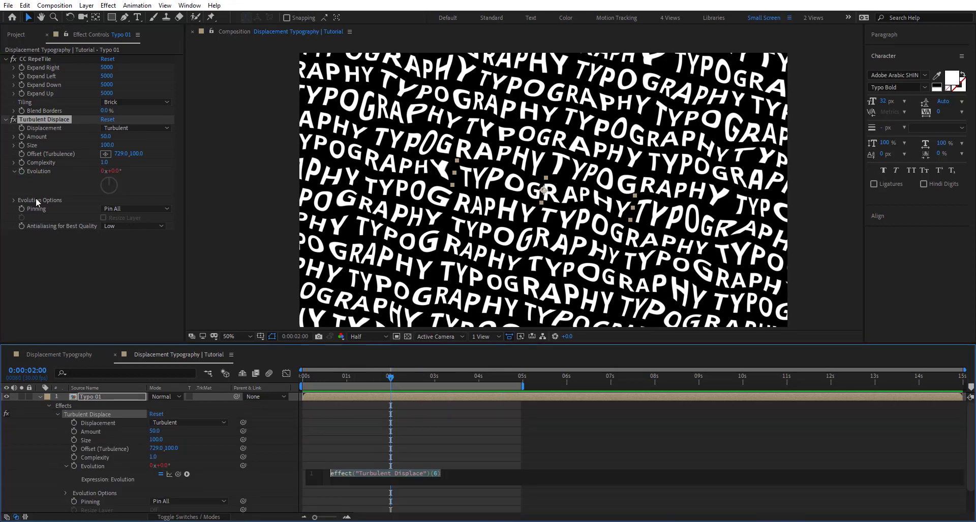
{"action": "type", "text": "time"}
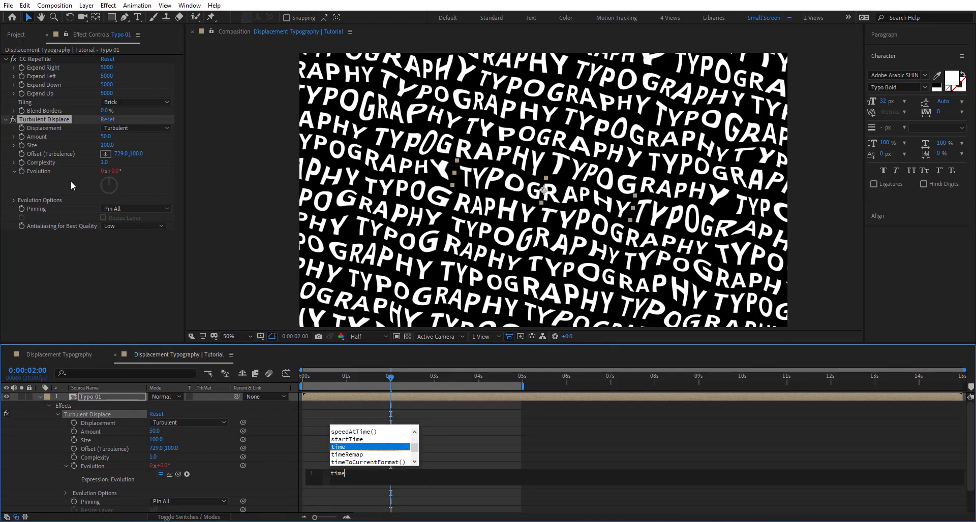
{"action": "type", "text": "*100"}
{"action": "key", "text": "KP_Enter"}
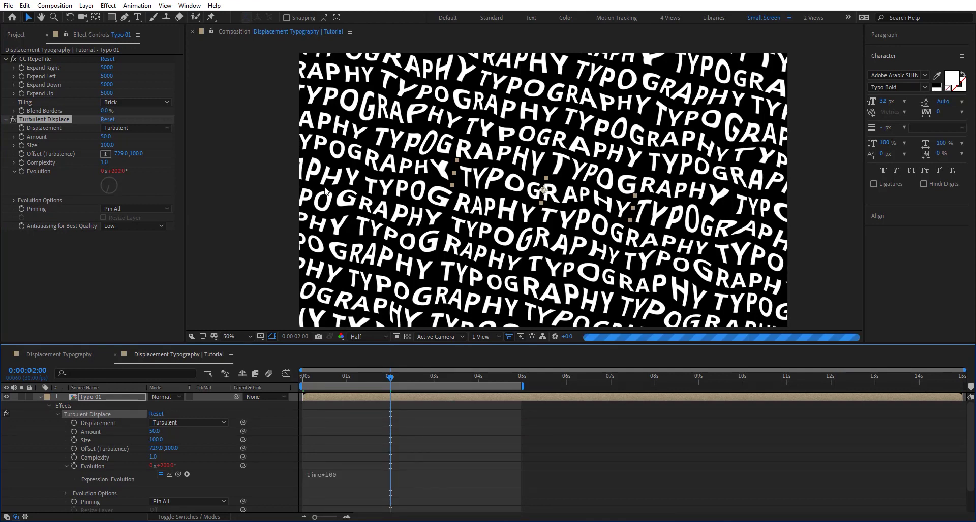
Preview the displacement animation from the first frame, scrub to about 0:00:01:28, and collapse the Typo 01 layer's properties.
{"action": "left_click_drag", "start_coordinate": [385, 370], "coordinate": [289, 378]}
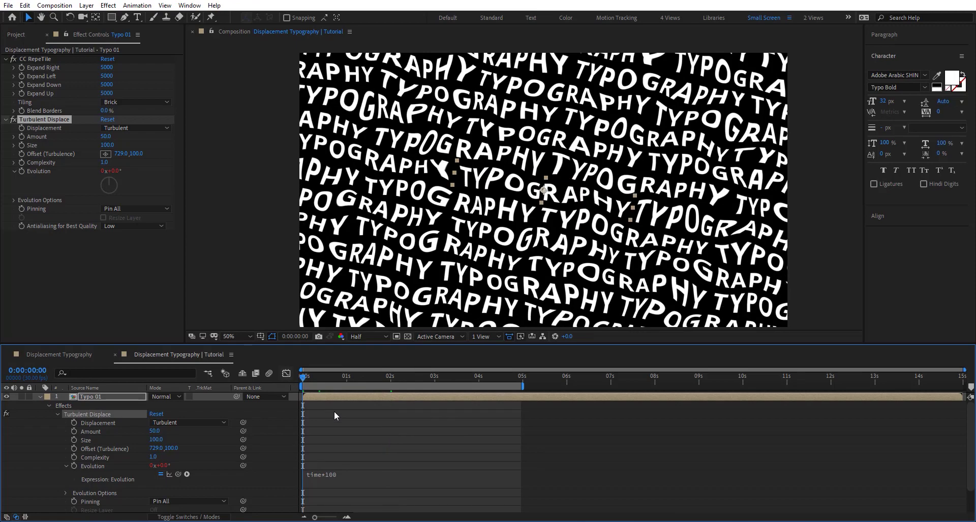
{"action": "key", "text": "space"}
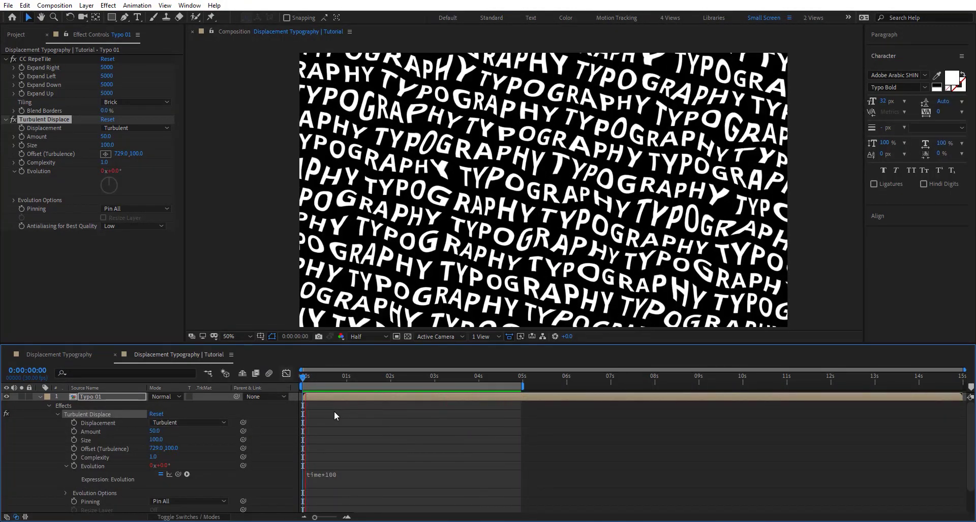
{"action": "key", "text": "space"}
{"action": "left_click_drag", "start_coordinate": [394, 381], "coordinate": [389, 375]}
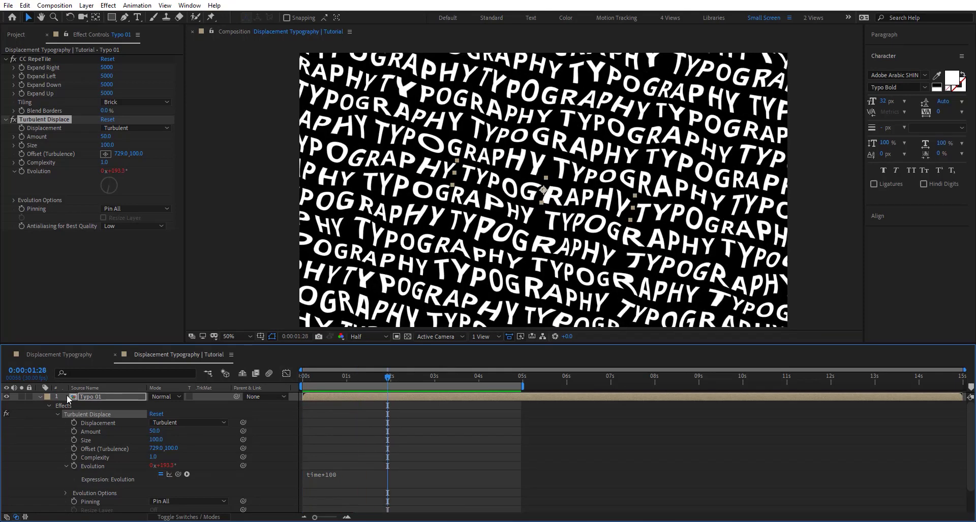
{"action": "left_click", "coordinate": [40, 397]}
{"action": "left_click", "coordinate": [84, 398]}
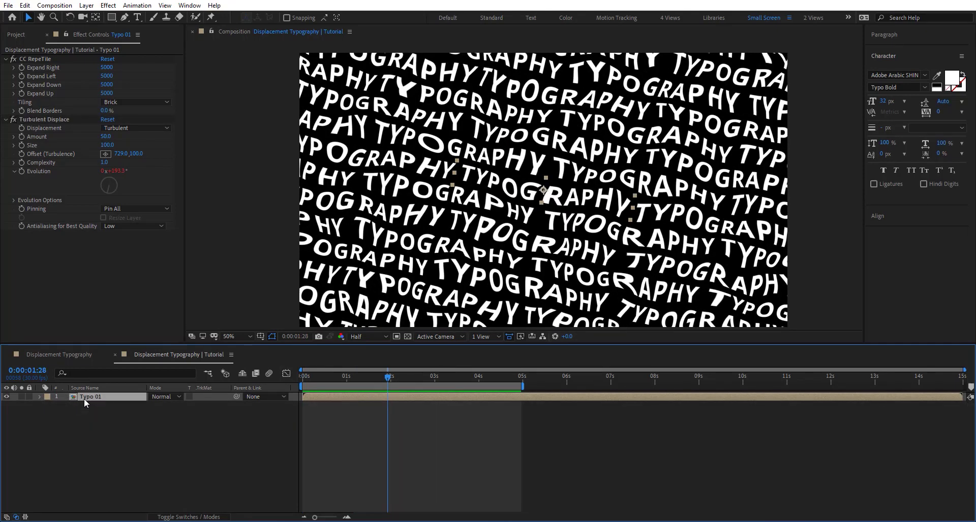
Duplicate the Typo 01 layer twice and solo the topmost copy.
{"action": "key", "text": "ctrl+d"}
{"action": "key", "text": "ctrl+d"}
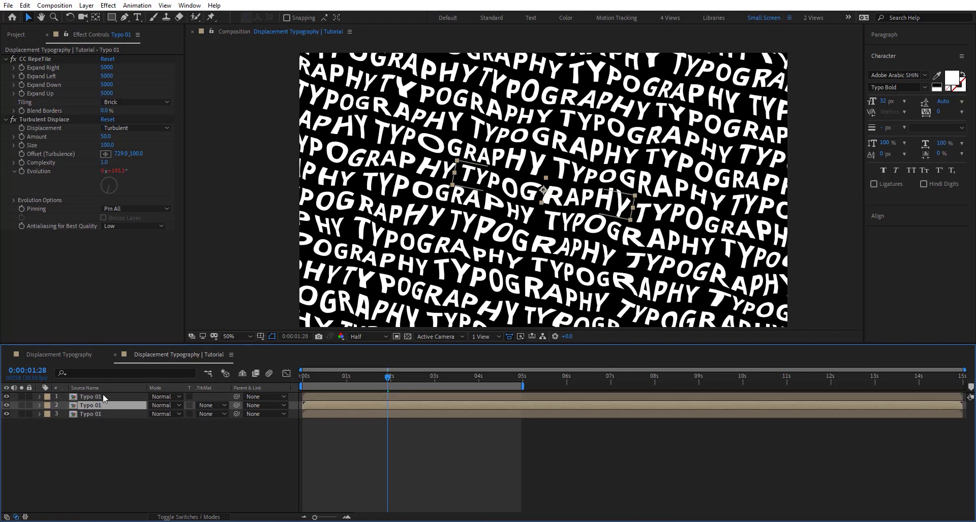
{"action": "left_click", "coordinate": [103, 397]}
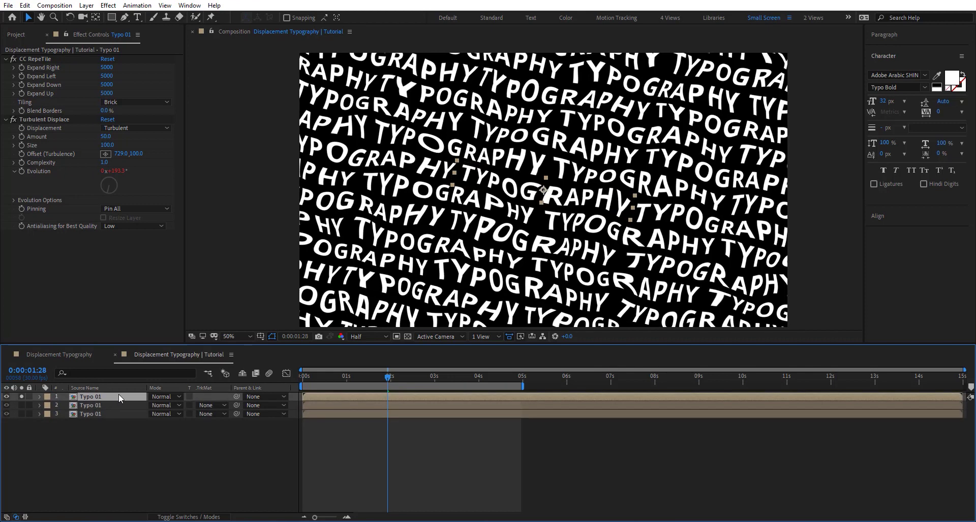
Switch off Turbulent Displace and reset CC RepeTile on the topmost Typo 01 copy.
{"action": "left_click", "coordinate": [14, 120]}
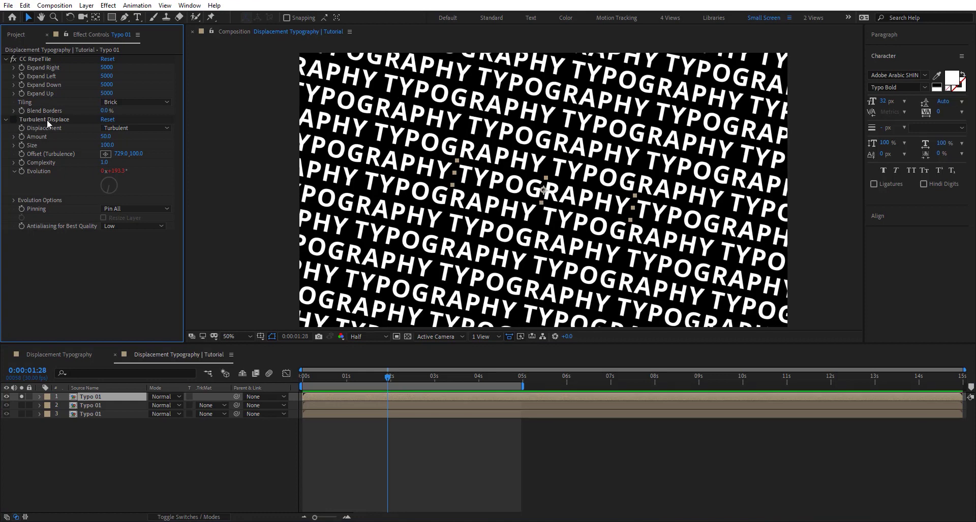
{"action": "left_click", "coordinate": [107, 59]}
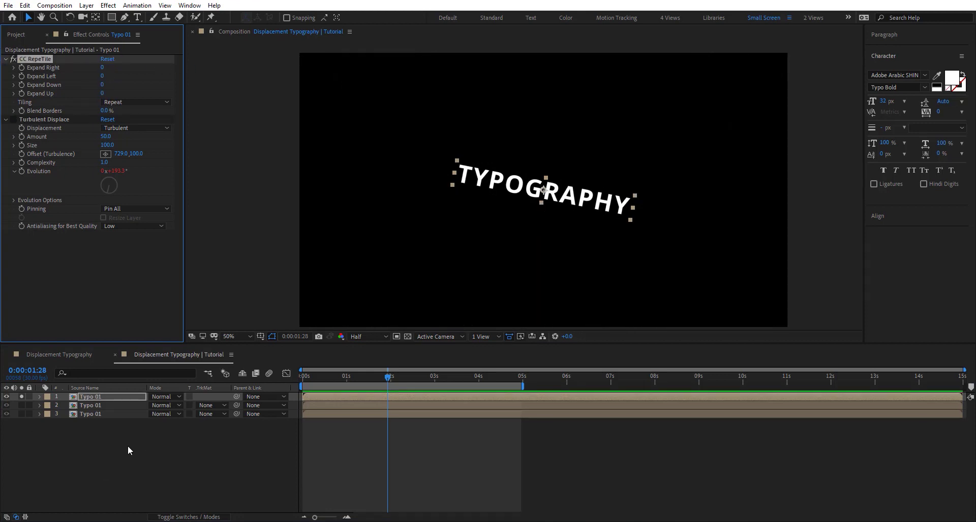
Scale up the topmost Typo 01 copy to roughly two-thirds of the frame width and set its rotation to 0°.
{"action": "key", "text": "s"}
{"action": "left_click_drag", "start_coordinate": [175, 408], "coordinate": [182, 414]}
{"action": "key", "text": "r"}
{"action": "left_click", "coordinate": [168, 408]}
{"action": "type", "text": "0"}
{"action": "key", "text": "Return"}
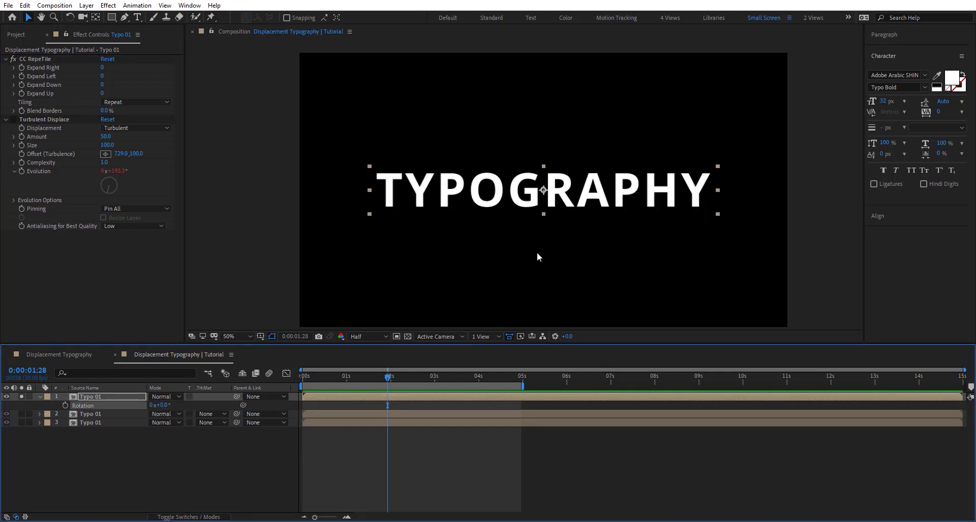
{"action": "left_click", "coordinate": [41, 397]}
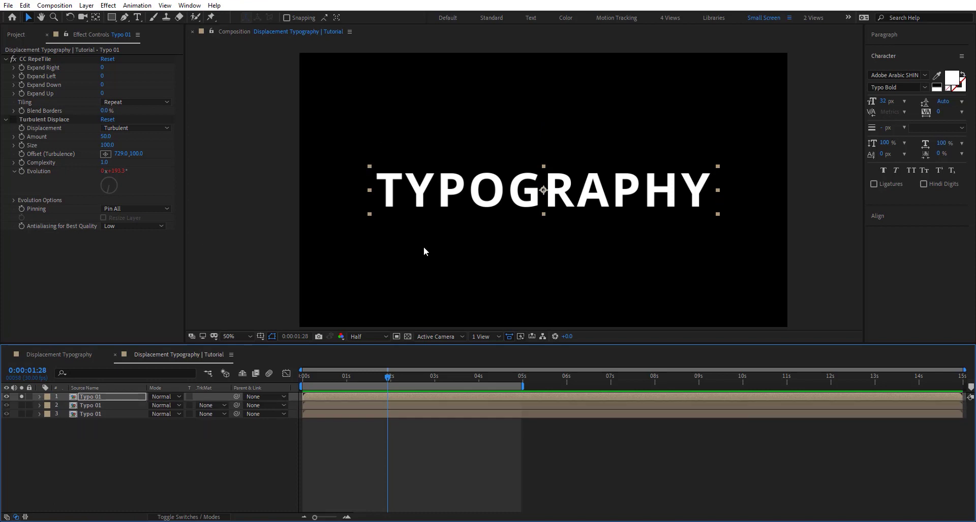
Set the second Typo 01 layer's track matte to Alpha Matte "Typo 01".
{"action": "left_click", "coordinate": [101, 405]}
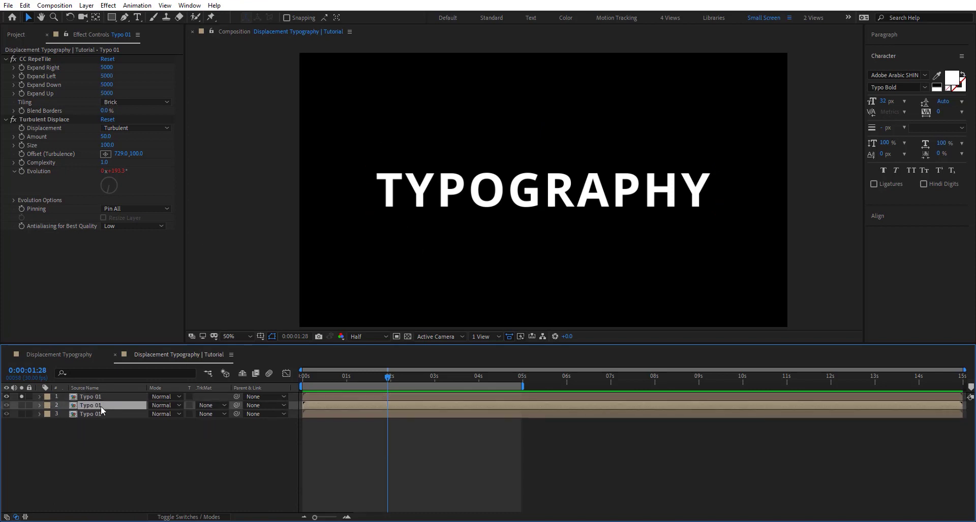
{"action": "left_click", "coordinate": [214, 405]}
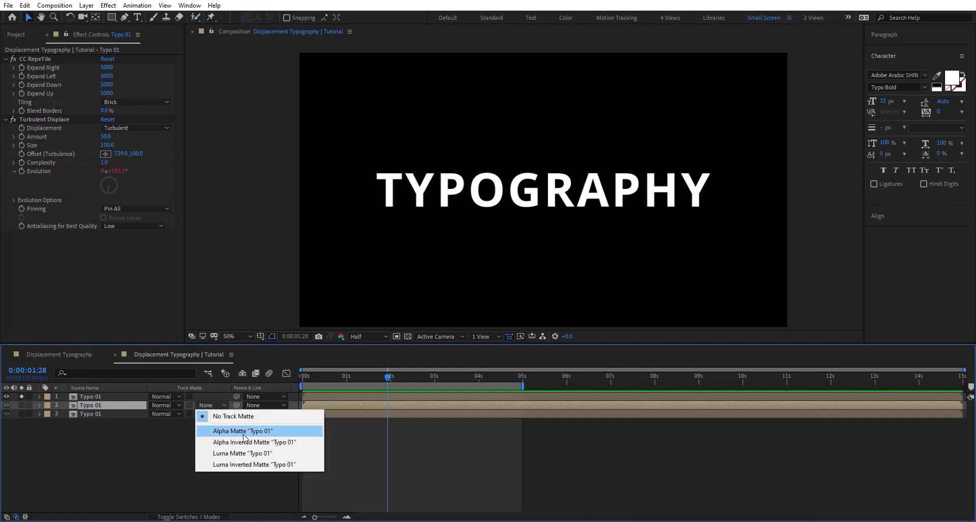
{"action": "left_click", "coordinate": [243, 432]}
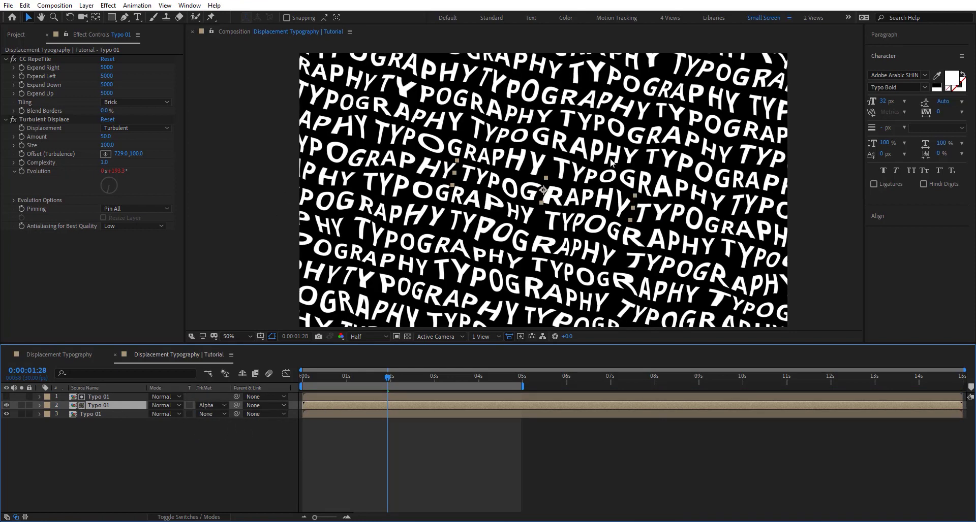
Solo the matted second Typo 01 layer, set its scale to 30%, and show all layers again.
{"action": "left_click", "coordinate": [21, 405]}
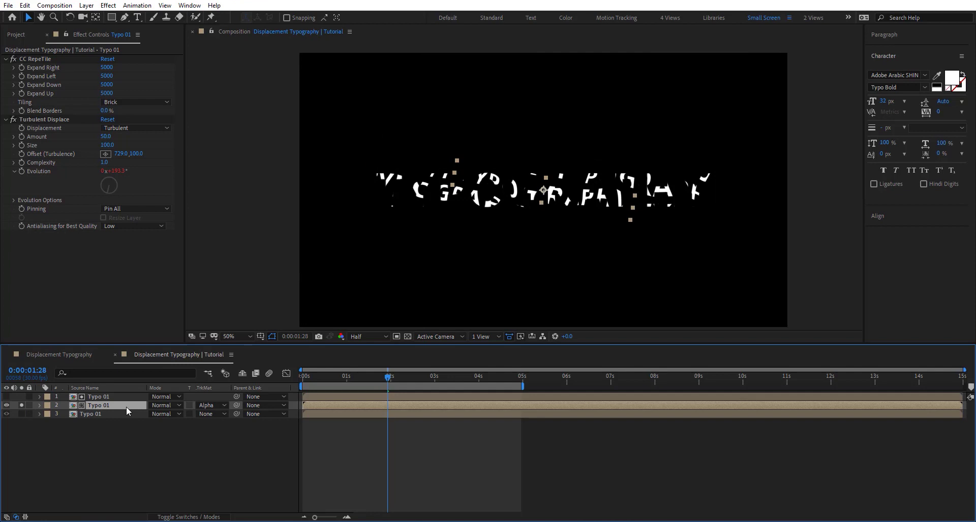
{"action": "key", "text": "s"}
{"action": "left_click_drag", "start_coordinate": [162, 415], "coordinate": [145, 414]}
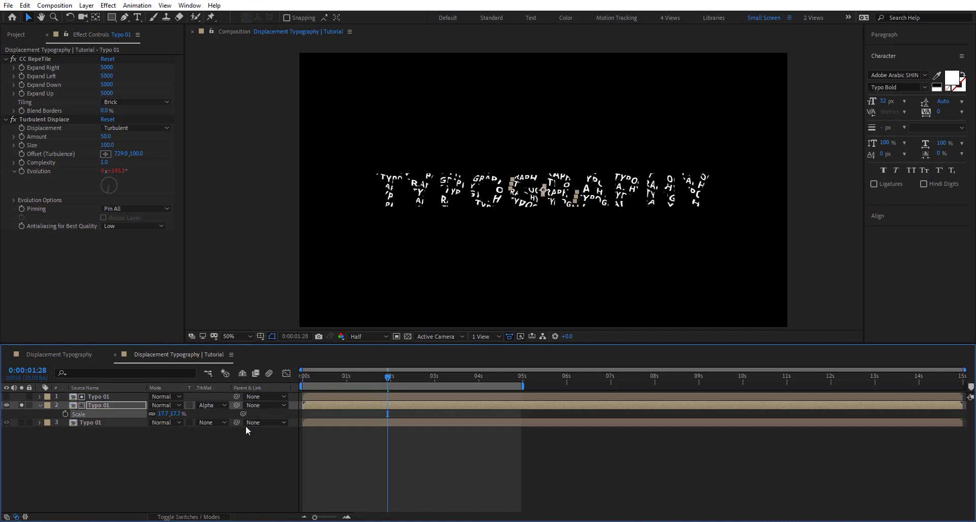
{"action": "left_click", "coordinate": [176, 414]}
{"action": "type", "text": "30"}
{"action": "key", "text": "Return"}
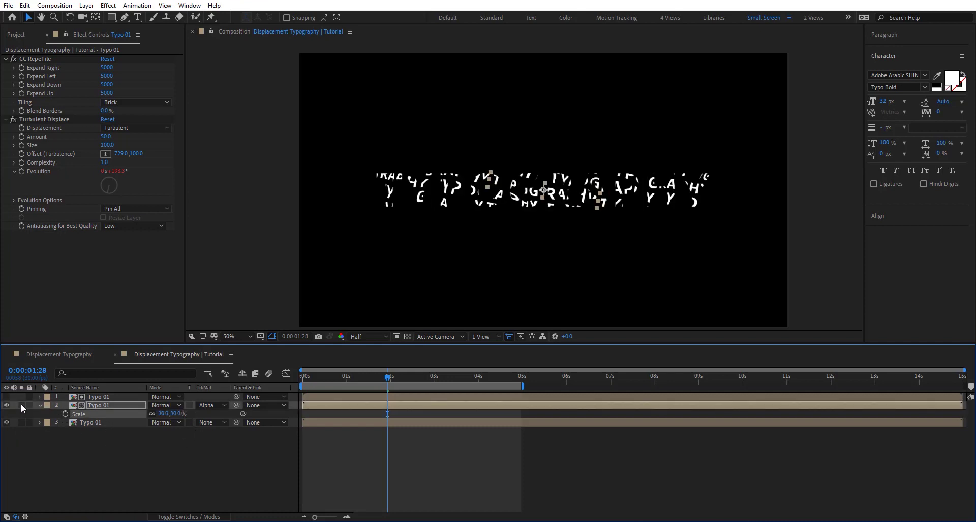
{"action": "key", "text": "period"}
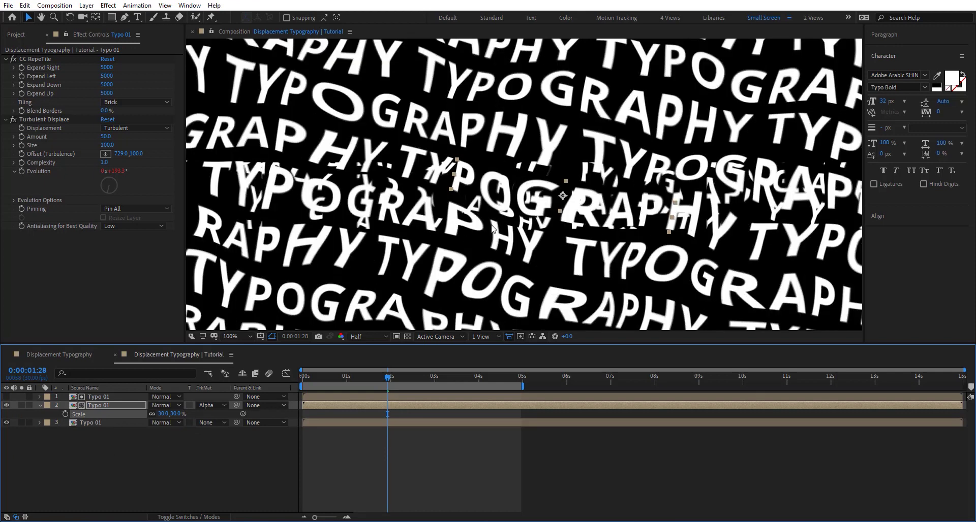
{"action": "scroll", "coordinate": [688, 223], "scroll_direction": "down", "scroll_amount": 1}
{"action": "scroll", "coordinate": [681, 176], "scroll_direction": "down", "scroll_amount": 1}
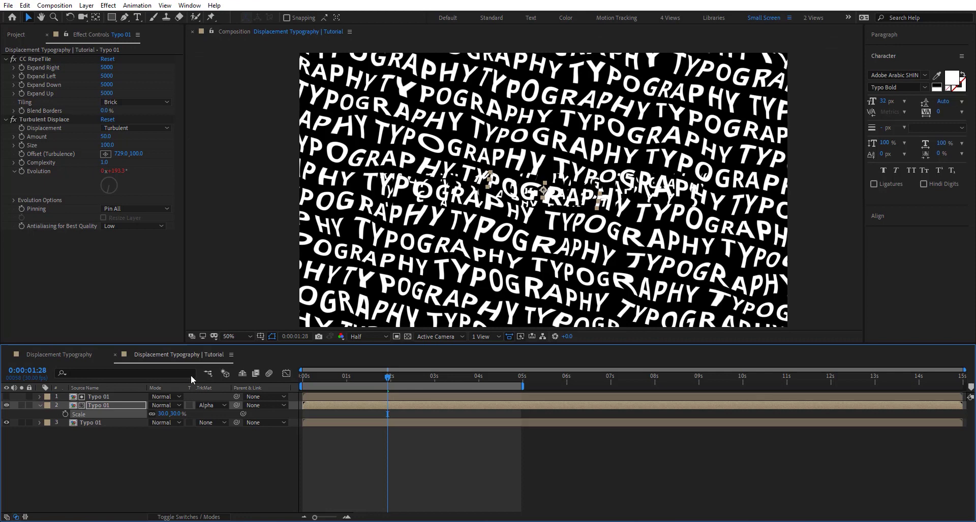
Set the scale of the bottom Typo 01 layer to 30%.
{"action": "left_click", "coordinate": [96, 422]}
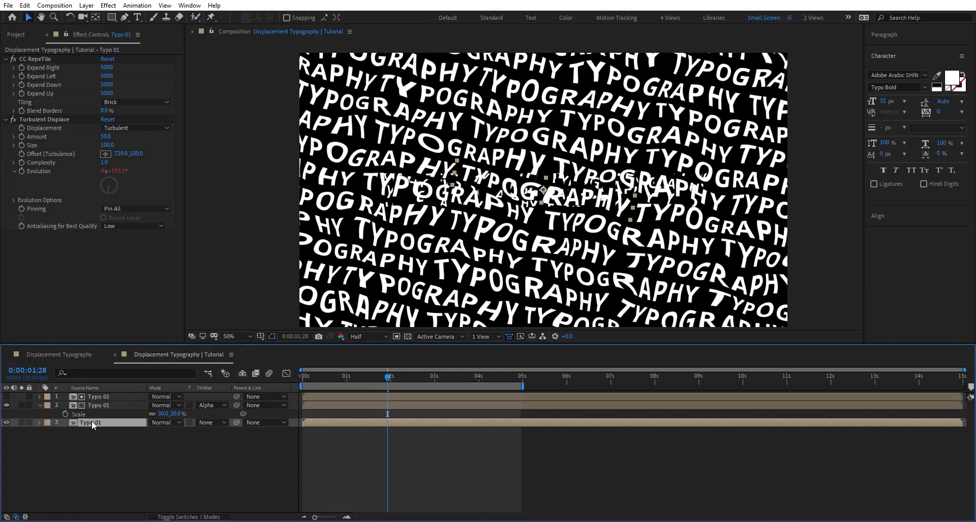
{"action": "key", "text": "s"}
{"action": "left_click", "coordinate": [162, 431]}
{"action": "key", "text": "Return"}
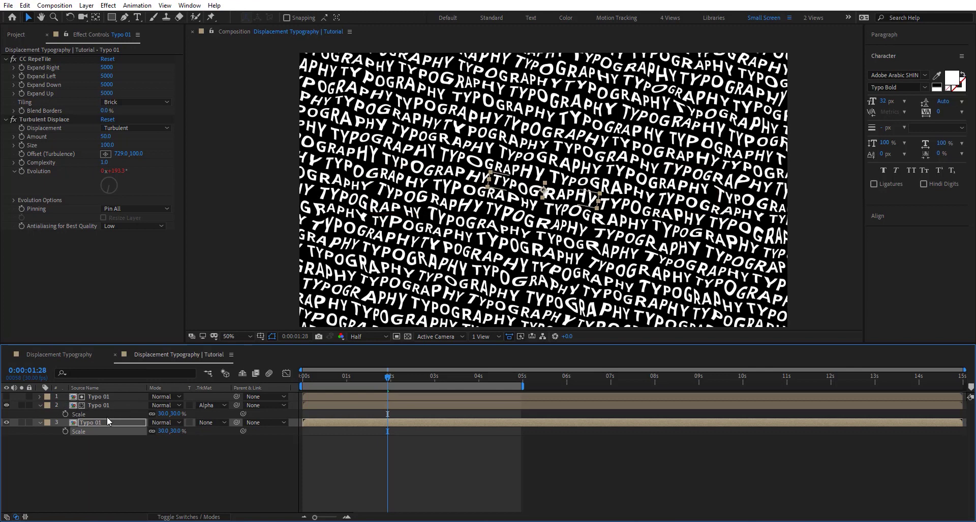
Set the opacity of the bottom Typo 01 layer to 10%.
{"action": "key", "text": "t"}
{"action": "left_click_drag", "start_coordinate": [155, 436], "coordinate": [130, 432]}
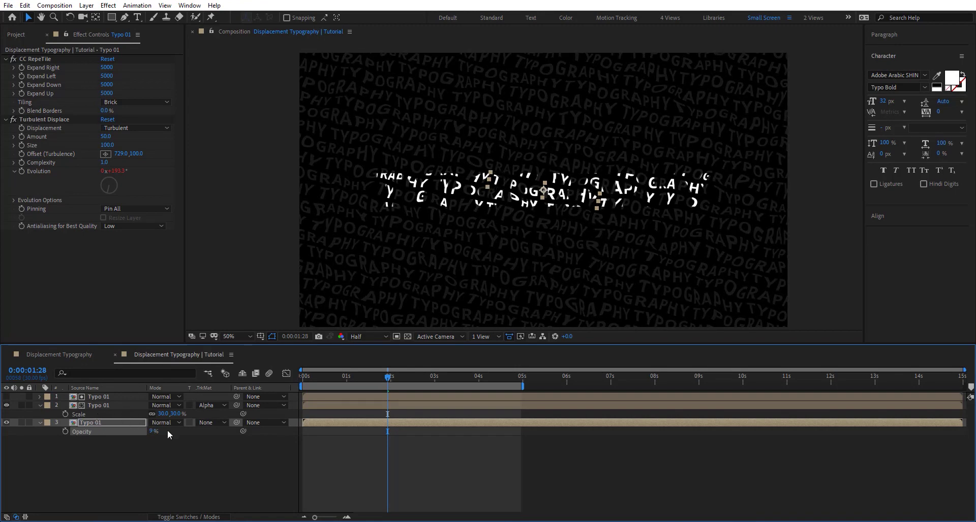
{"action": "left_click", "coordinate": [151, 432]}
{"action": "type", "text": "10"}
{"action": "key", "text": "Return"}
Preview the composition from the first frame and scrub to 0:00:02:03.
{"action": "left_click_drag", "start_coordinate": [366, 376], "coordinate": [275, 377]}
{"action": "left_click", "coordinate": [270, 374]}
{"action": "key", "text": "space"}
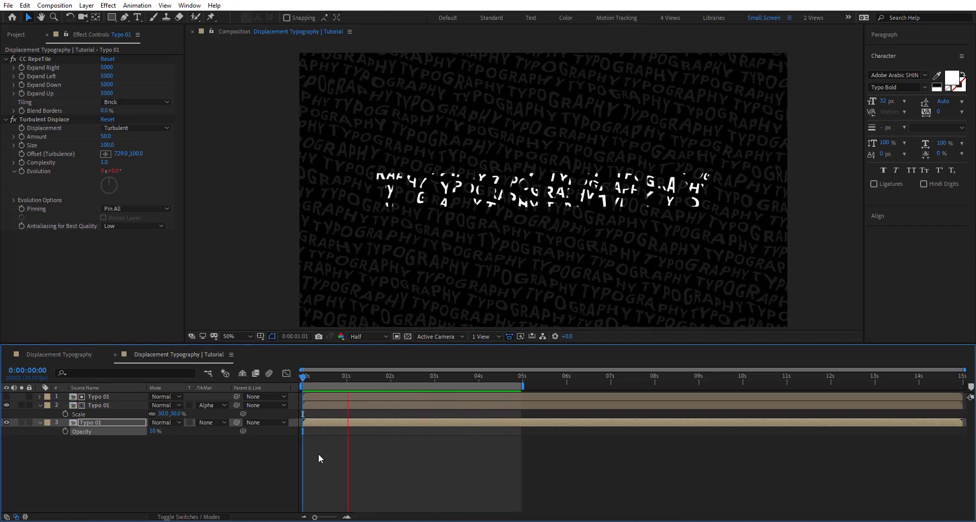
{"action": "left_click_drag", "start_coordinate": [322, 376], "coordinate": [395, 380]}
On the top matte layer's CC RepeTile, set Expand Left to about 1047 and Expand Right to about 1562.
{"action": "left_click", "coordinate": [376, 396]}
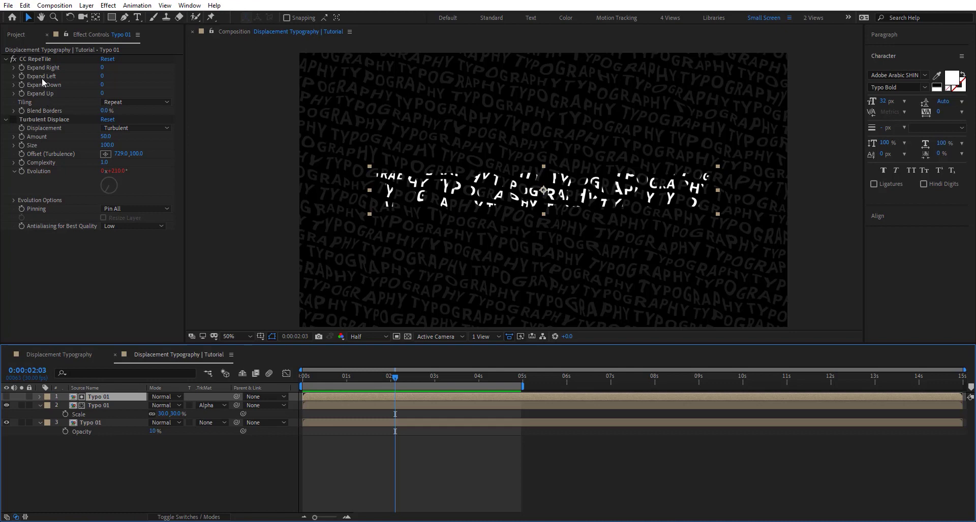
{"action": "left_click_drag", "start_coordinate": [105, 76], "coordinate": [564, 81]}
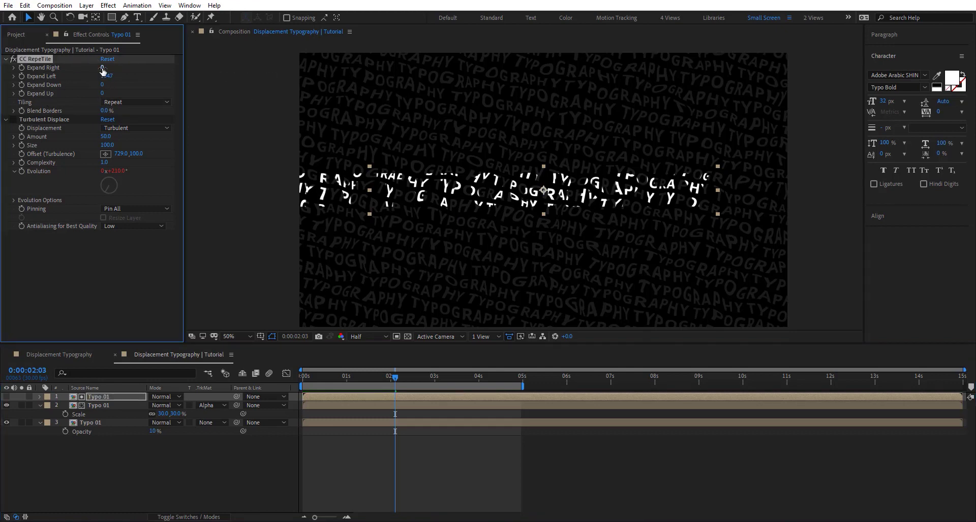
{"action": "left_click_drag", "start_coordinate": [102, 67], "coordinate": [633, 53]}
Keyframe the top matte layer's Position at the first frame with X at about 2266, and raise CC RepeTile's Expand Left to about 1463.
{"action": "key", "text": "p"}
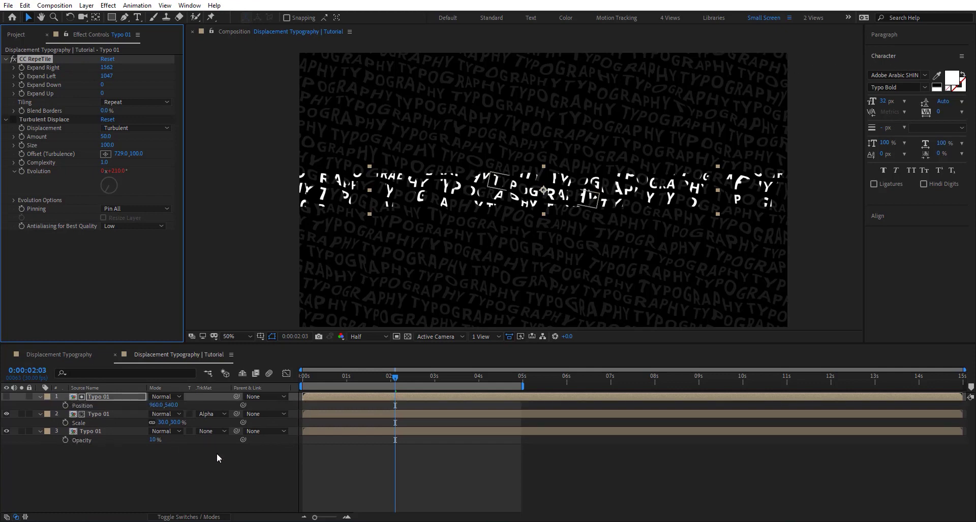
{"action": "left_click_drag", "start_coordinate": [343, 379], "coordinate": [277, 380]}
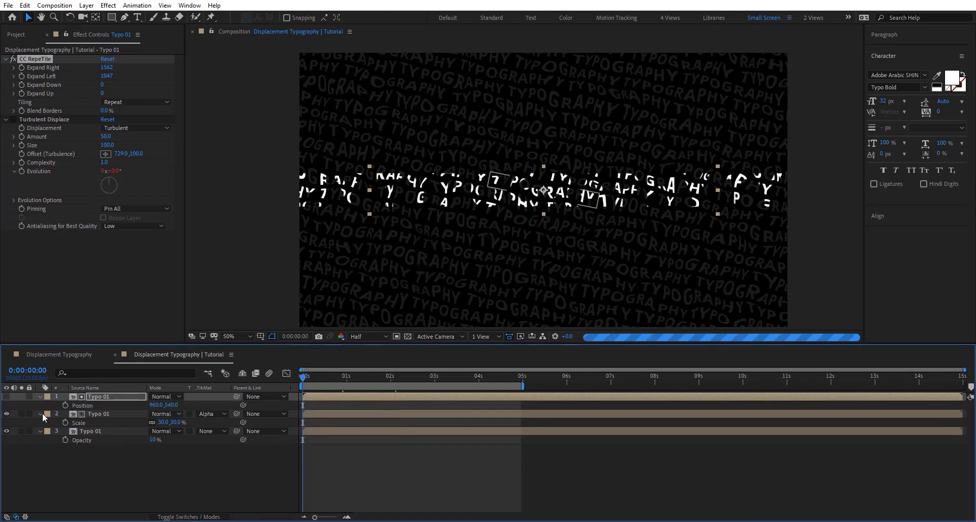
{"action": "left_click", "coordinate": [65, 406]}
{"action": "left_click_drag", "start_coordinate": [156, 407], "coordinate": [912, 428]}
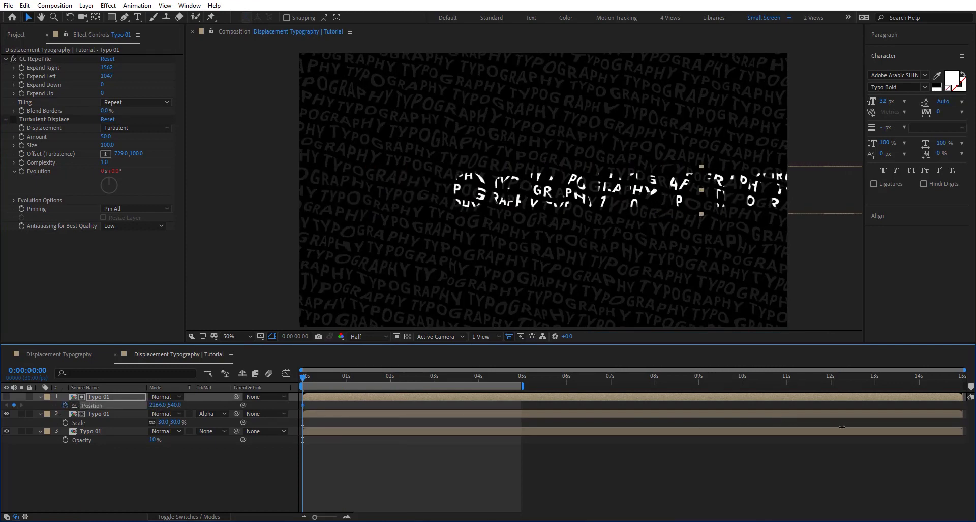
{"action": "left_click_drag", "start_coordinate": [102, 76], "coordinate": [362, 88]}
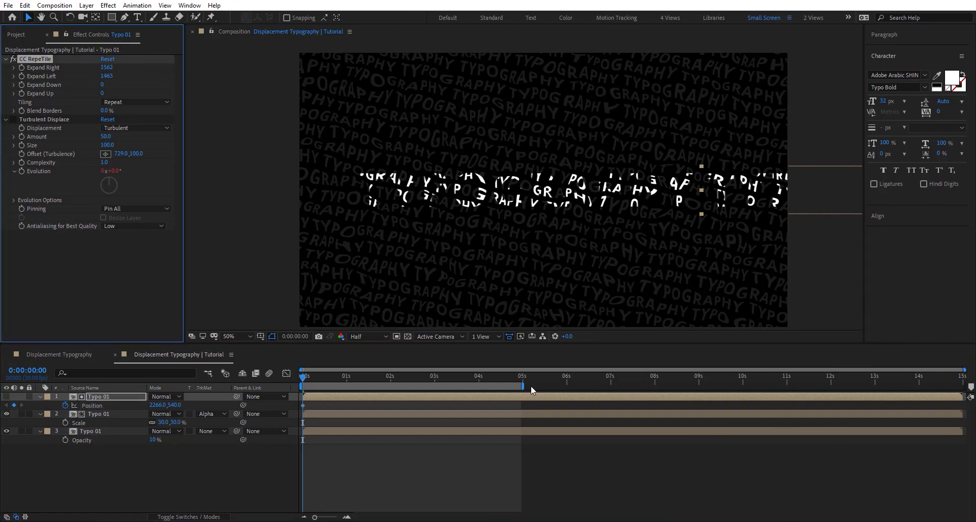
Add a Position keyframe on the top matte layer at 0:00:04:28 with X at about -96.
{"action": "left_click", "coordinate": [518, 377]}
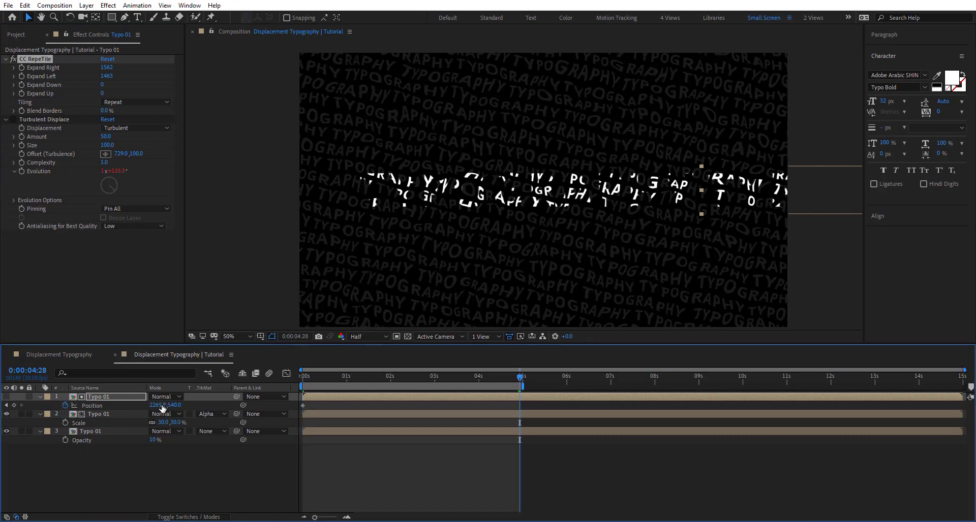
{"action": "left_click_drag", "start_coordinate": [232, 405], "coordinate": [60, 410]}
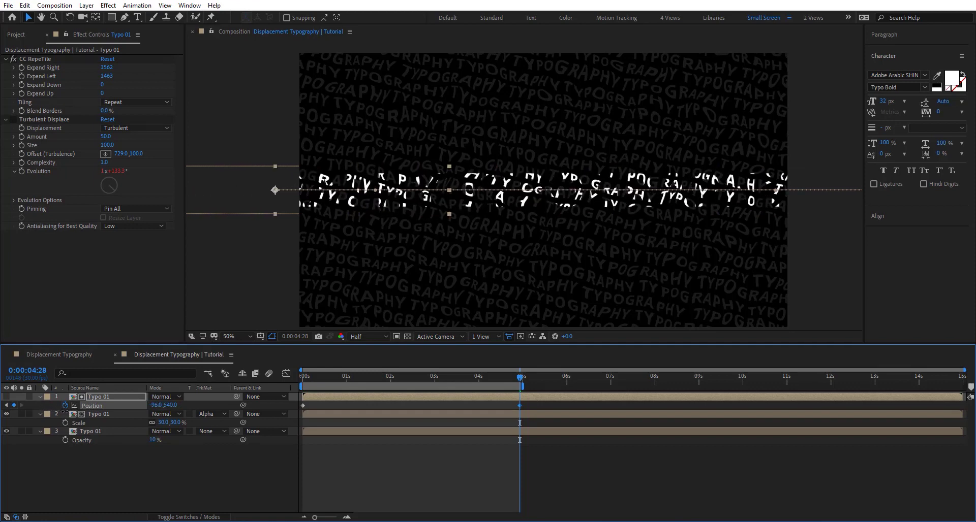
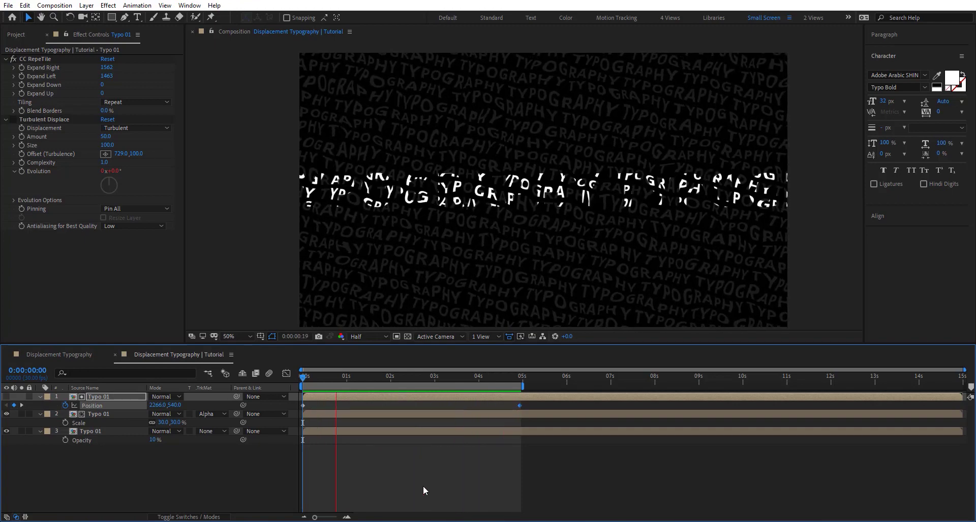
Review the sliding matte animation along the timeline, stop at 0:00:01:26, and select the top matte layer.
{"action": "left_click_drag", "start_coordinate": [360, 377], "coordinate": [419, 377]}
{"action": "left_click", "coordinate": [390, 377]}
{"action": "left_click", "coordinate": [481, 461]}
{"action": "left_click", "coordinate": [385, 376]}
{"action": "left_click", "coordinate": [356, 397]}
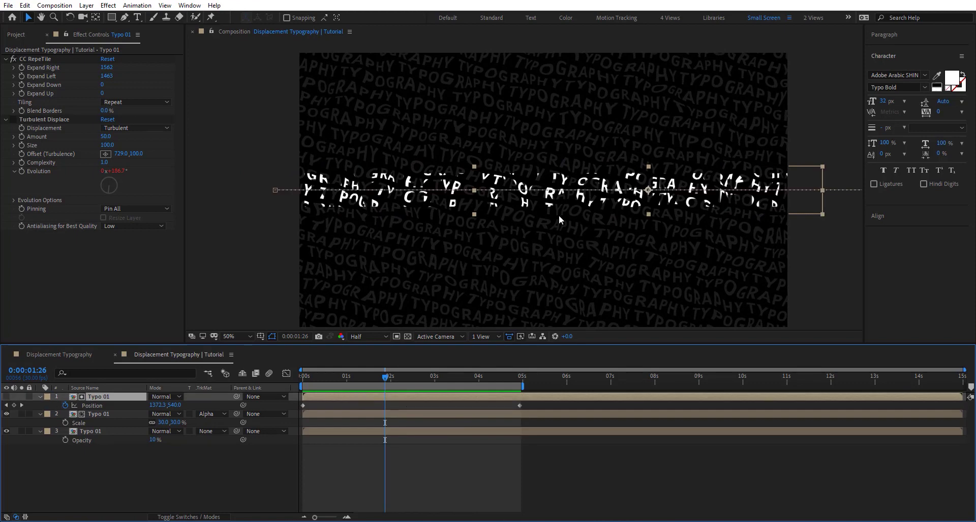
Try Turbulent Displace on the top matte layer, compare the result close up, and switch the effect off again.
{"action": "left_click", "coordinate": [15, 119]}
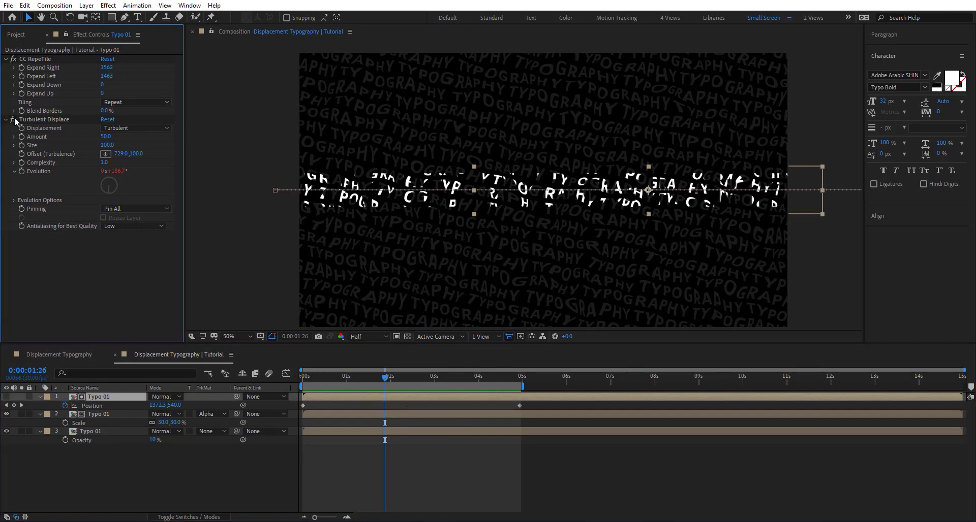
{"action": "key", "text": "slash"}
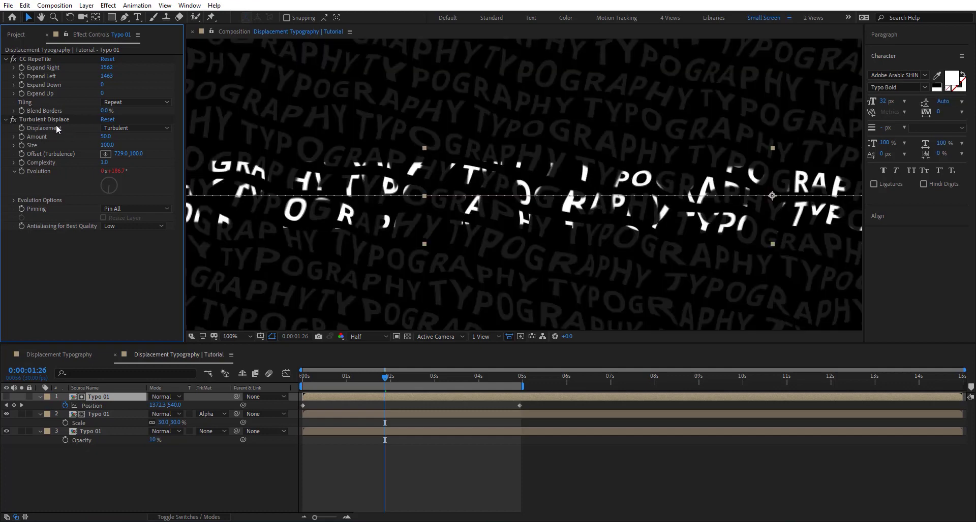
{"action": "key", "text": "space"}
{"action": "key", "text": "space"}
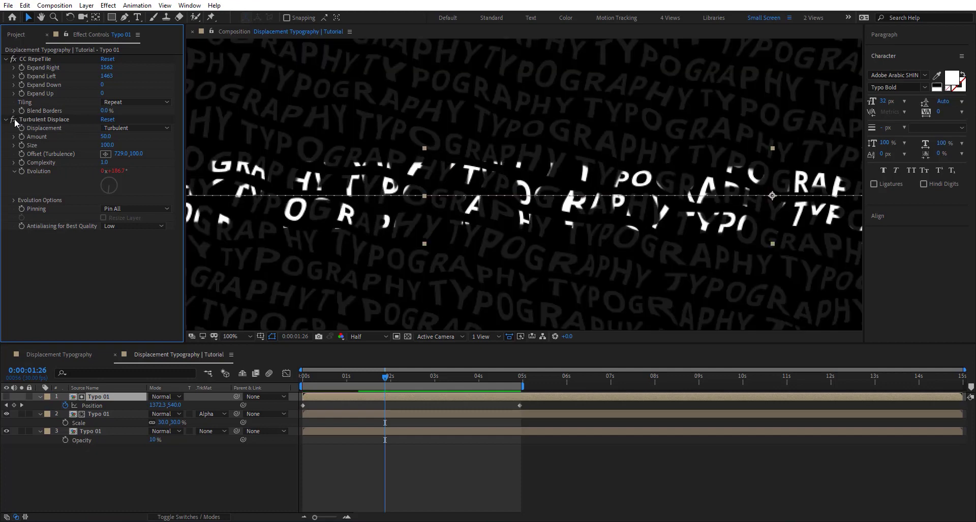
{"action": "left_click", "coordinate": [14, 120]}
{"action": "left_click", "coordinate": [14, 120]}
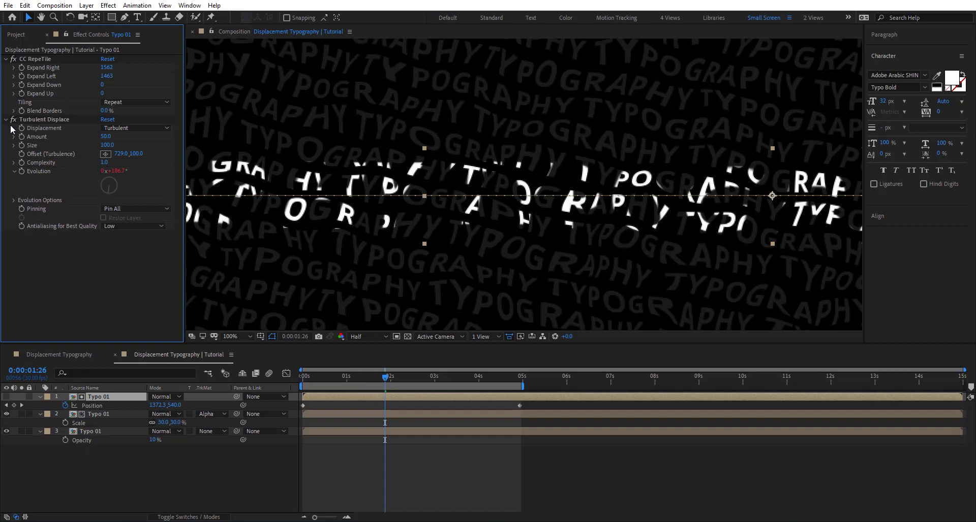
{"action": "key", "text": "comma"}
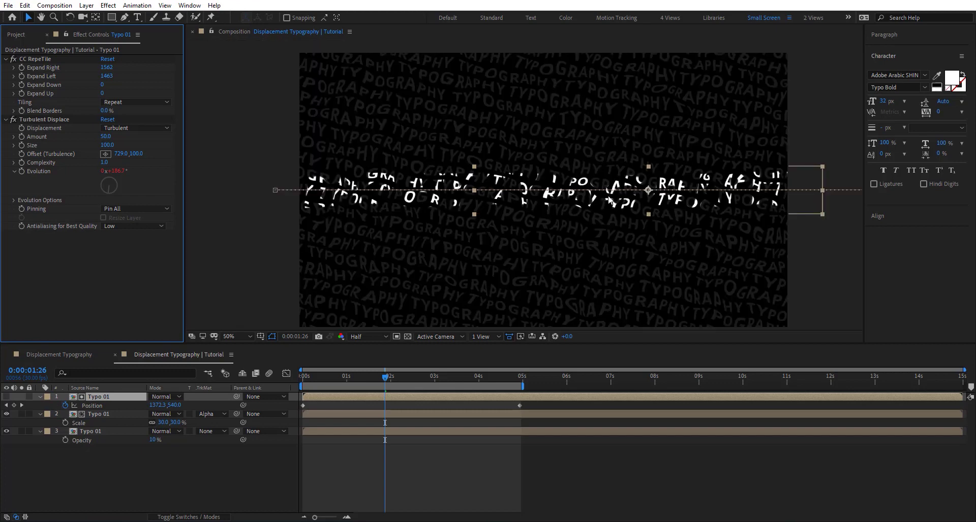
{"action": "left_click", "coordinate": [13, 120]}
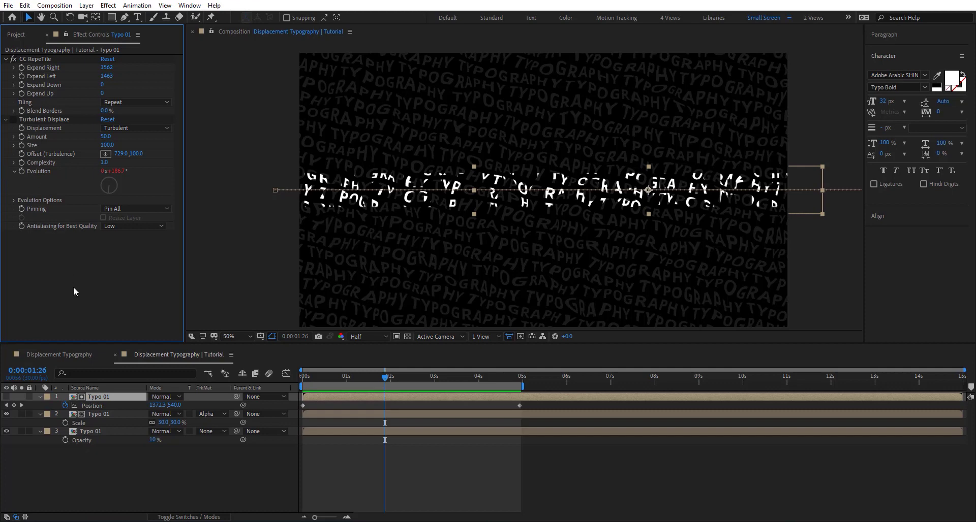
Apply Drop Shadow to the top matte layer and raise its Softness to about 74.
{"action": "key", "text": "ctrl+space"}
{"action": "type", "text": "drop"}
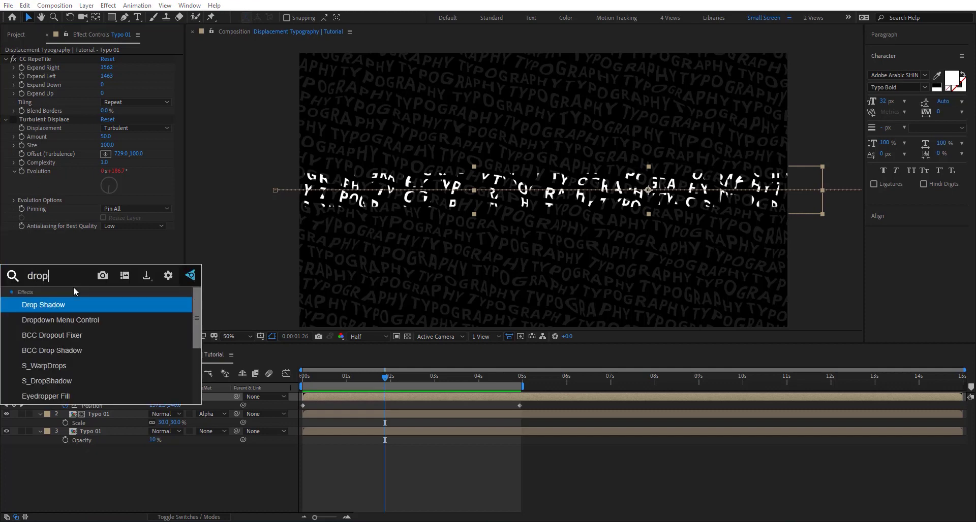
{"action": "key", "text": "Escape"}
{"action": "key", "text": "period"}
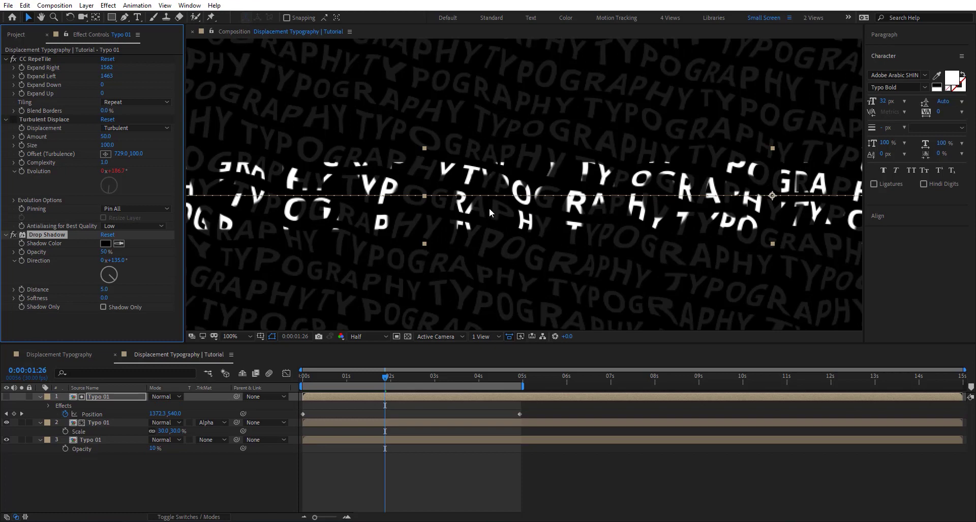
{"action": "key", "text": "period"}
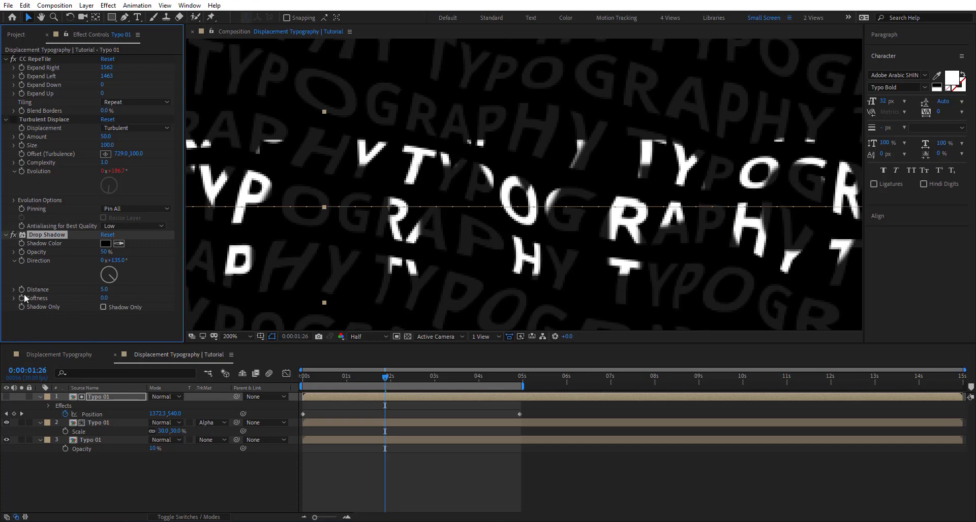
{"action": "left_click_drag", "start_coordinate": [104, 298], "coordinate": [143, 298]}
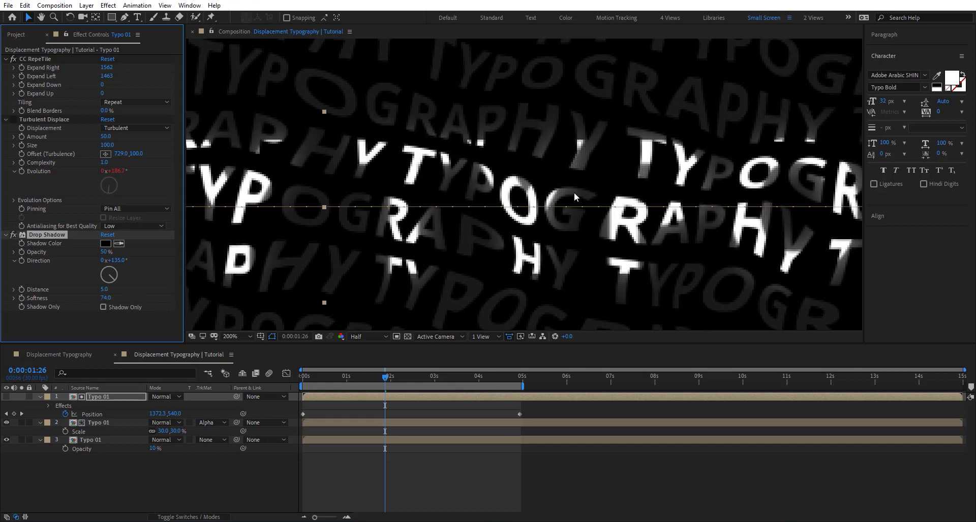
{"action": "key", "text": "comma"}
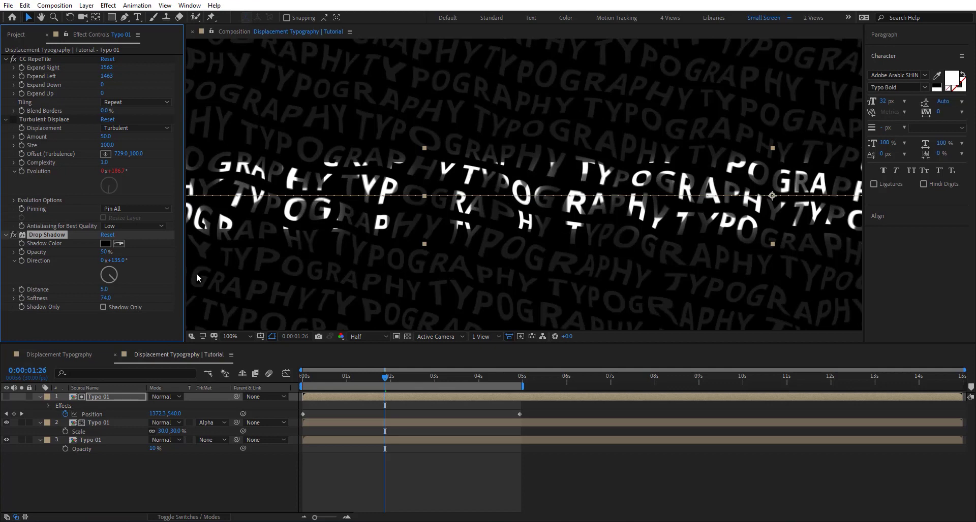
Try the Drop Shadow at 100% Opacity, raise Softness to about 132, and set Opacity back to 50%.
{"action": "left_click_drag", "start_coordinate": [118, 251], "coordinate": [180, 250]}
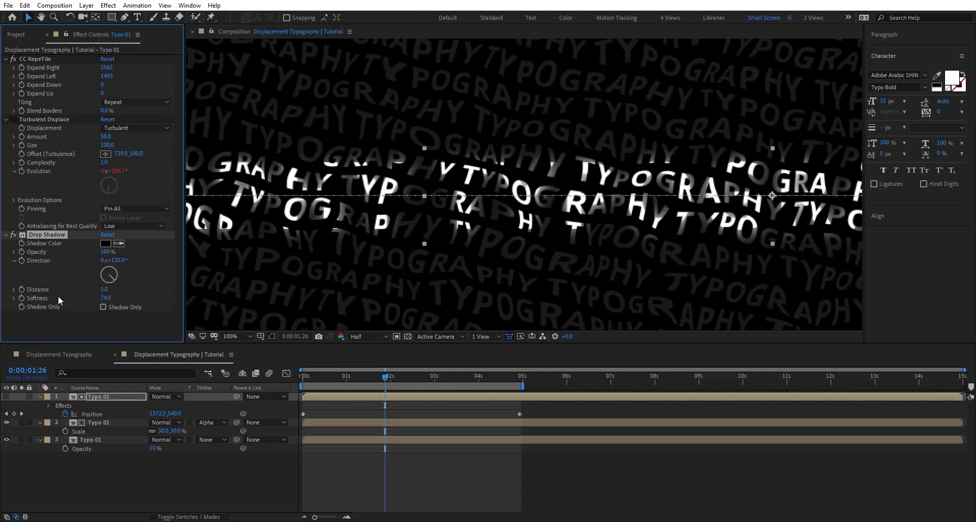
{"action": "left_click_drag", "start_coordinate": [102, 298], "coordinate": [747, 291]}
{"action": "left_click_drag", "start_coordinate": [321, 296], "coordinate": [119, 304]}
{"action": "left_click", "coordinate": [105, 252]}
{"action": "type", "text": "50"}
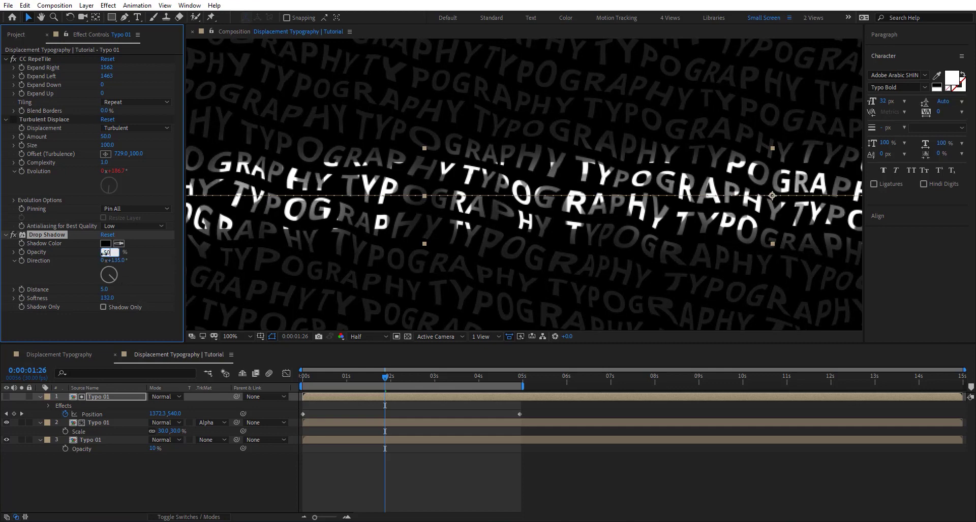
{"action": "key", "text": "Return"}
{"action": "scroll", "coordinate": [564, 206], "scroll_direction": "down", "scroll_amount": 2}
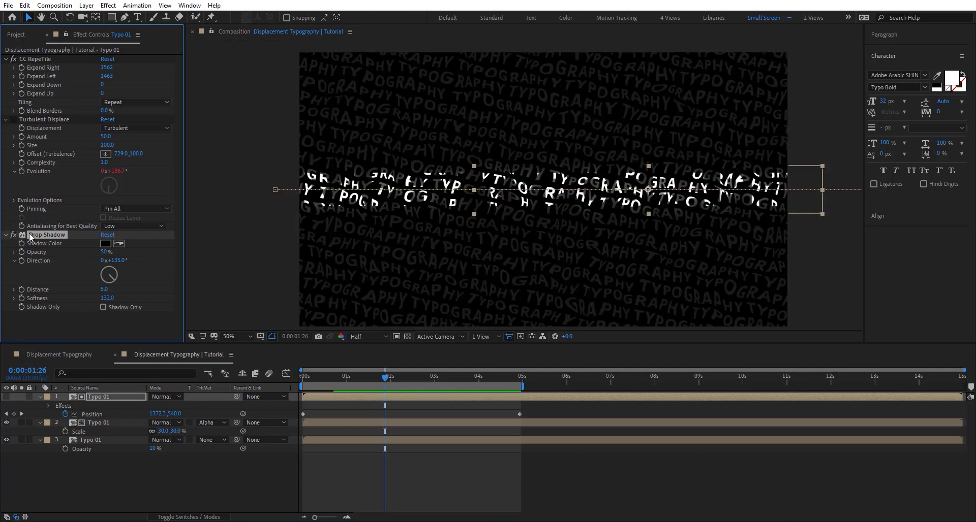
Turn the Drop Shadow's Direction to about -43° and keep its Softness at 132.
{"action": "left_click", "coordinate": [260, 240]}
{"action": "left_click", "coordinate": [17, 242]}
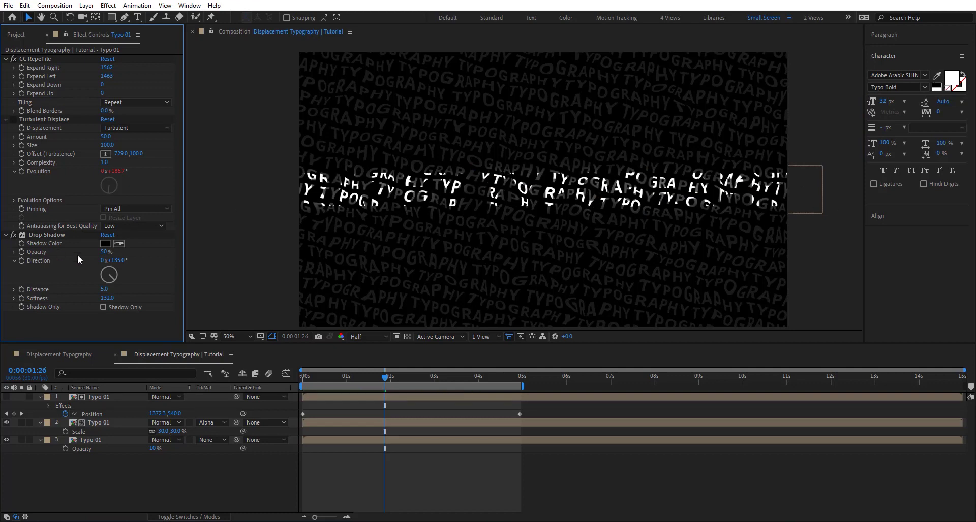
{"action": "left_click_drag", "start_coordinate": [115, 277], "coordinate": [99, 263]}
{"action": "left_click_drag", "start_coordinate": [105, 299], "coordinate": [115, 297]}
{"action": "left_click", "coordinate": [419, 462]}
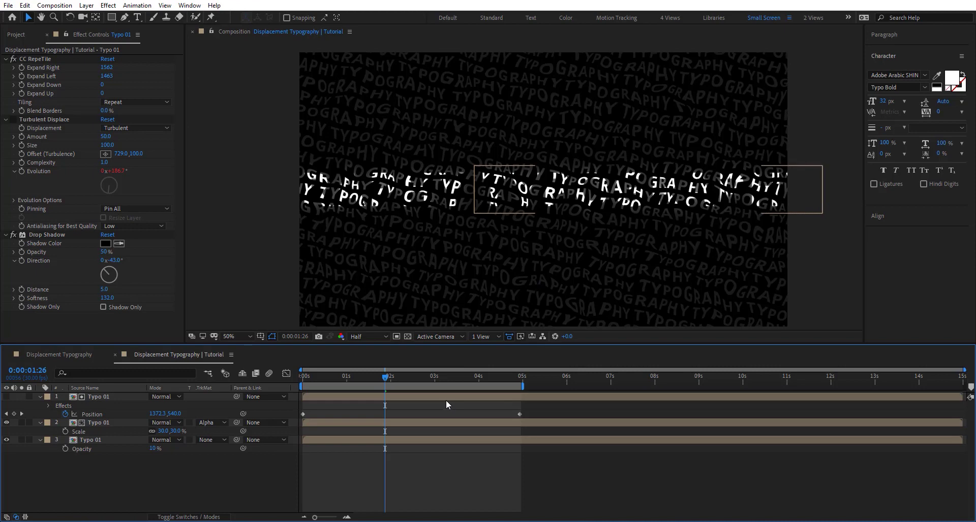
Open the top layer's Typo 01 precomp and add an Opacity text animator at 50% to the TYPOGRAPHY layer.
{"action": "left_click", "coordinate": [421, 400]}
{"action": "double_click", "coordinate": [105, 395]}
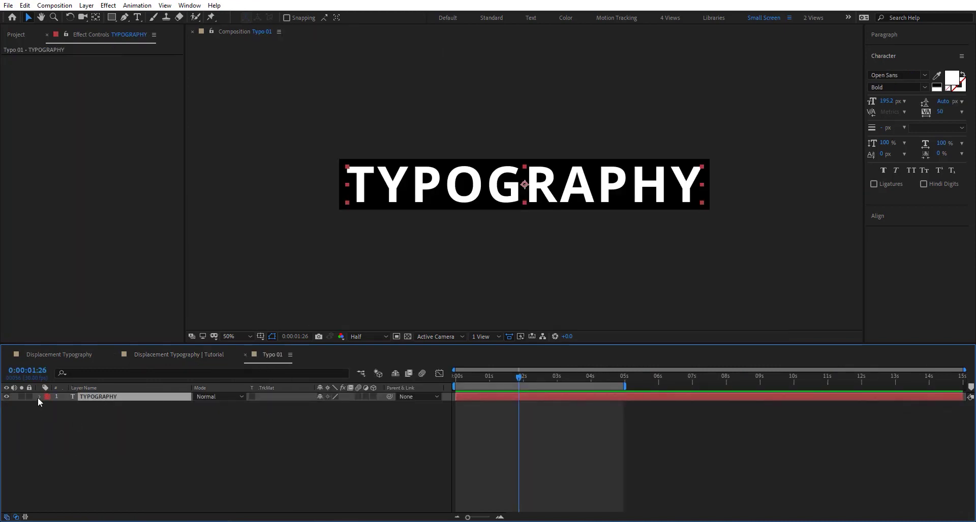
{"action": "left_click", "coordinate": [39, 398]}
{"action": "left_click", "coordinate": [378, 405]}
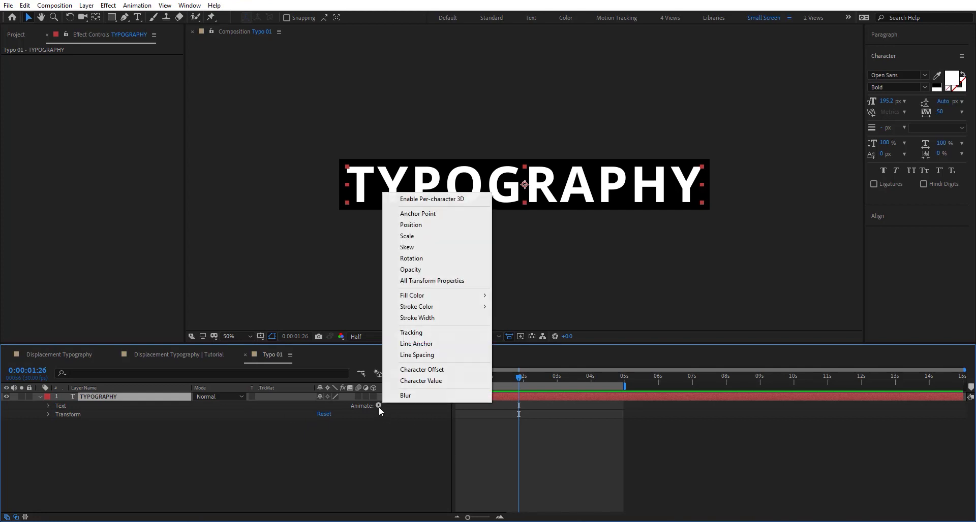
{"action": "left_click", "coordinate": [432, 266]}
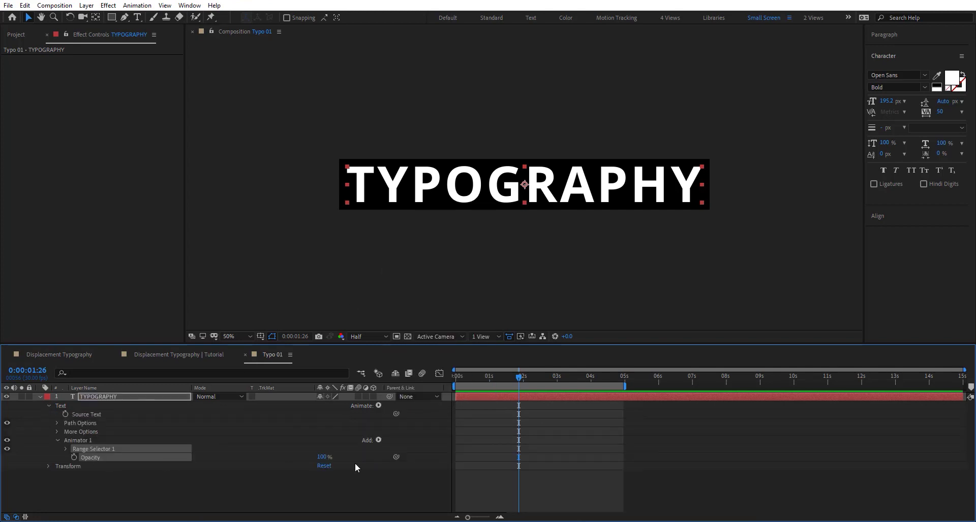
{"action": "left_click", "coordinate": [322, 457]}
{"action": "type", "text": "50"}
{"action": "key", "text": "Return"}
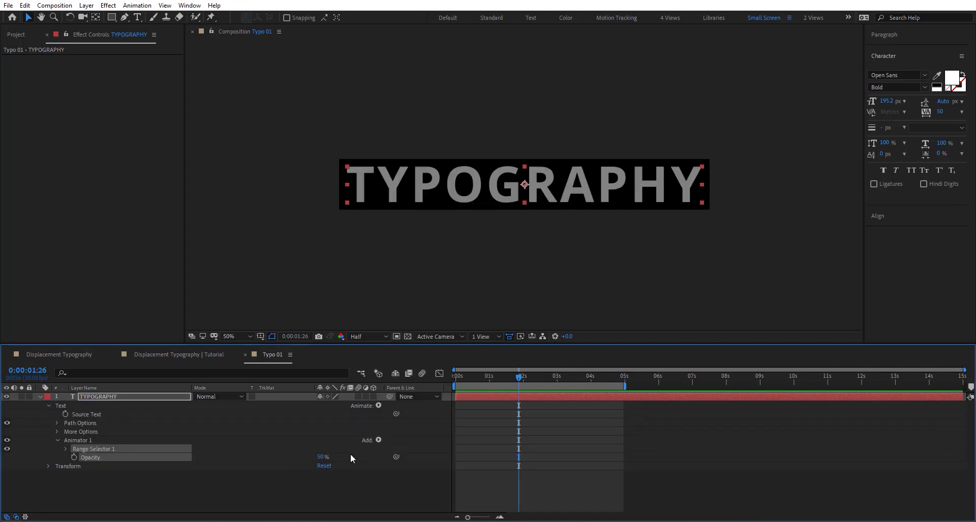
{"action": "left_click", "coordinate": [284, 491]}
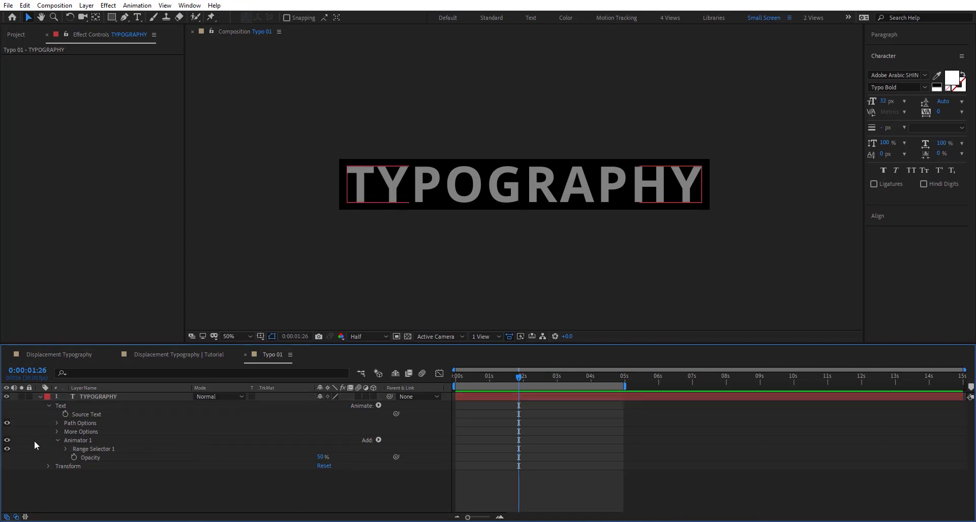
Set the Start of the text animator's Range Selector 1 to 50%.
{"action": "left_click", "coordinate": [64, 450]}
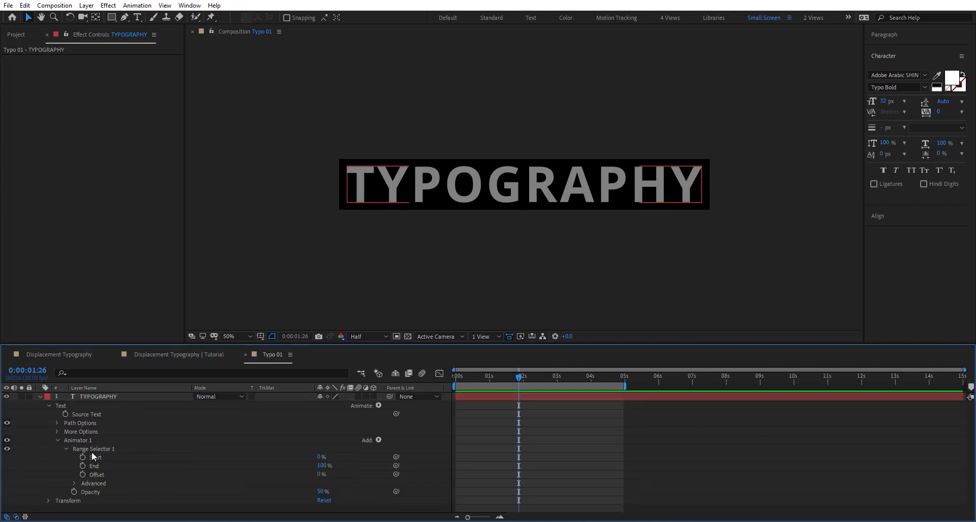
{"action": "mouse_move", "coordinate": [319, 459]}
{"action": "left_mouse_down"}
{"action": "mouse_move", "coordinate": [389, 459]}
{"action": "mouse_move", "coordinate": [336, 463]}
{"action": "left_mouse_up"}
{"action": "left_click", "coordinate": [322, 457]}
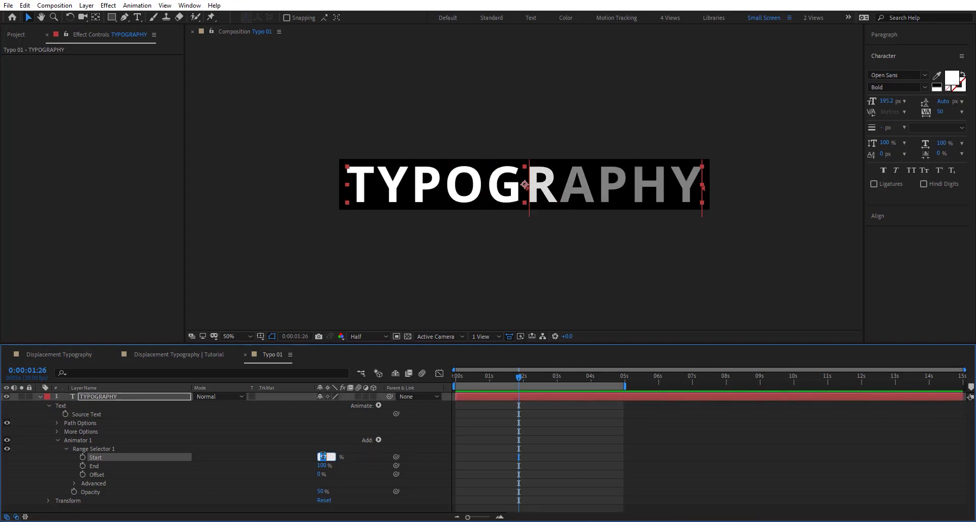
{"action": "type", "text": "50"}
{"action": "key", "text": "Return"}
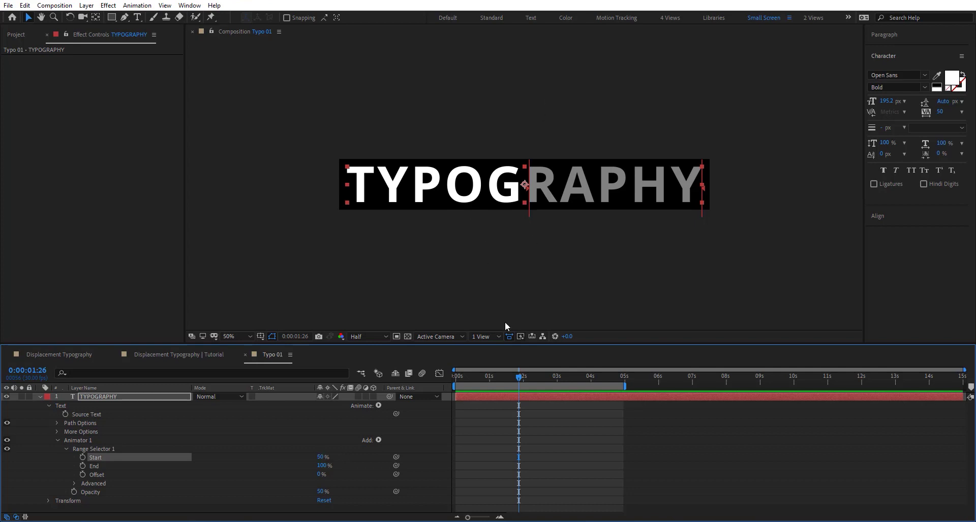
Turn on Randomize Order in the range selector's Advanced options.
{"action": "left_click", "coordinate": [75, 483]}
{"action": "scroll", "coordinate": [130, 466], "scroll_direction": "down", "scroll_amount": 3}
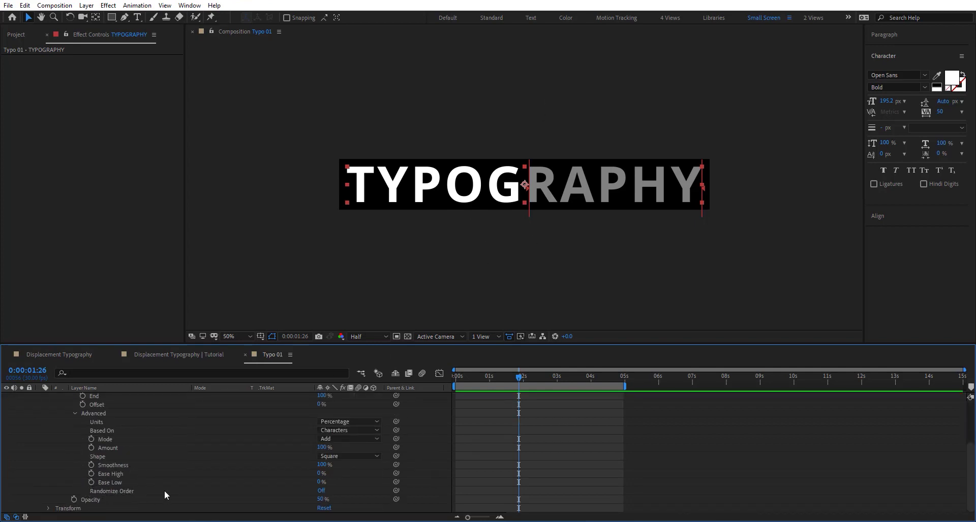
{"action": "left_click", "coordinate": [323, 491]}
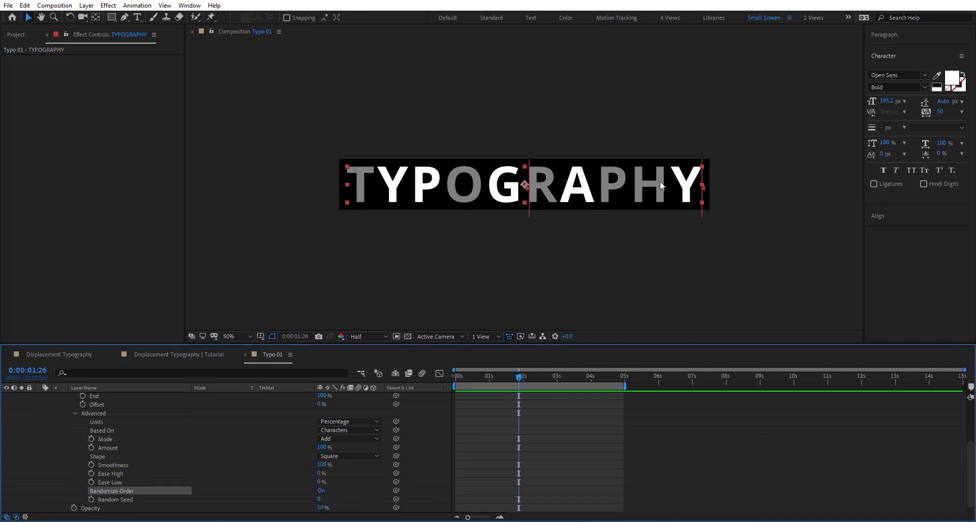
{"action": "scroll", "coordinate": [331, 503], "scroll_direction": "down", "scroll_amount": 1}
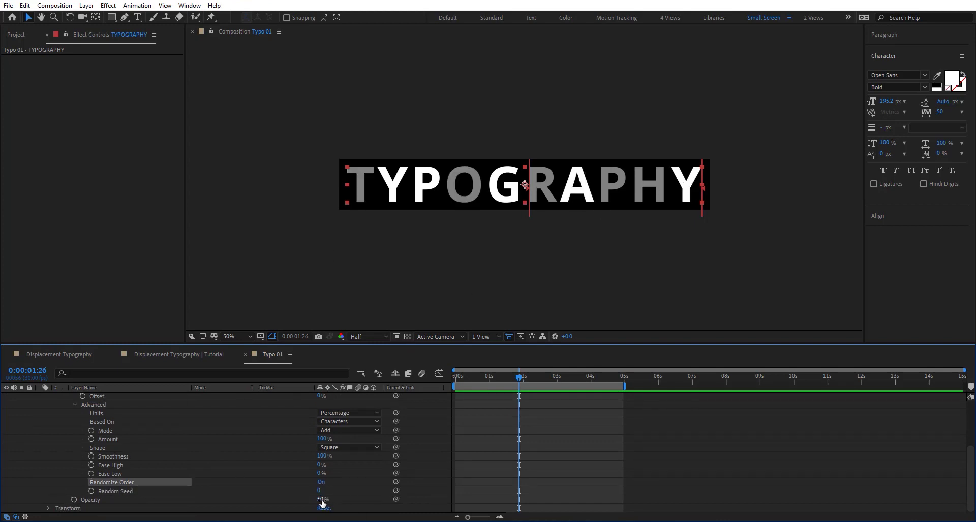
Try a lower Opacity of about 17% on the text animator and restore it to 50%.
{"action": "left_click_drag", "start_coordinate": [320, 499], "coordinate": [293, 498]}
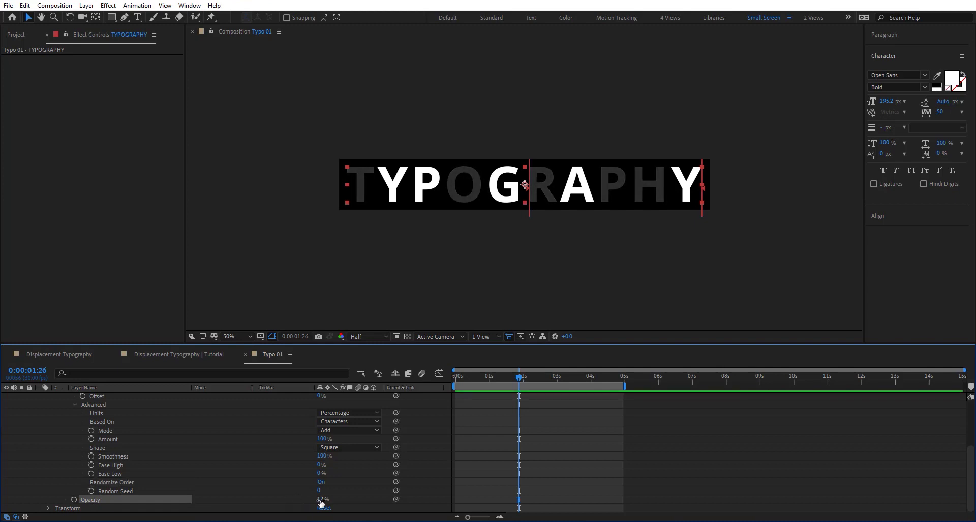
{"action": "left_click", "coordinate": [320, 499]}
{"action": "key", "text": "Return"}
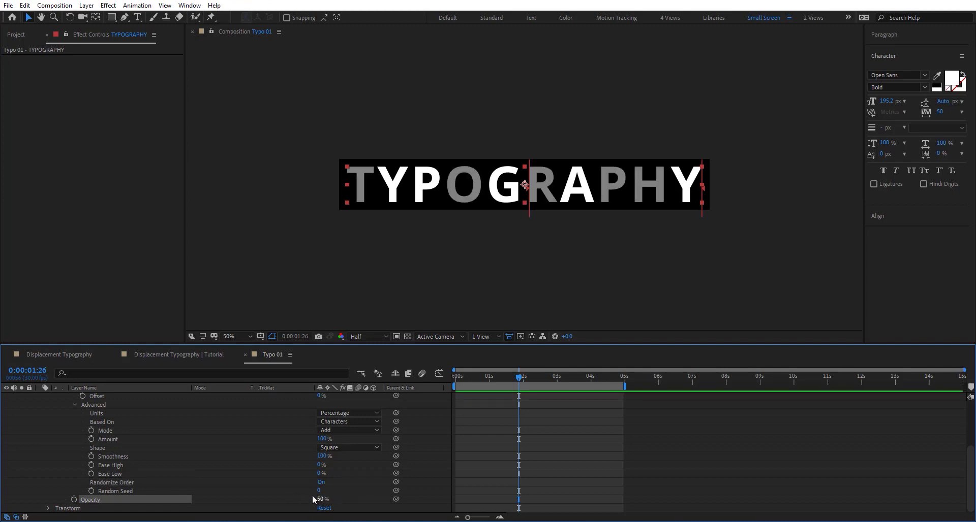
Try shifting the range selector's Offset and set it back to 0%.
{"action": "scroll", "coordinate": [248, 452], "scroll_direction": "up", "scroll_amount": 2}
{"action": "key", "text": "space"}
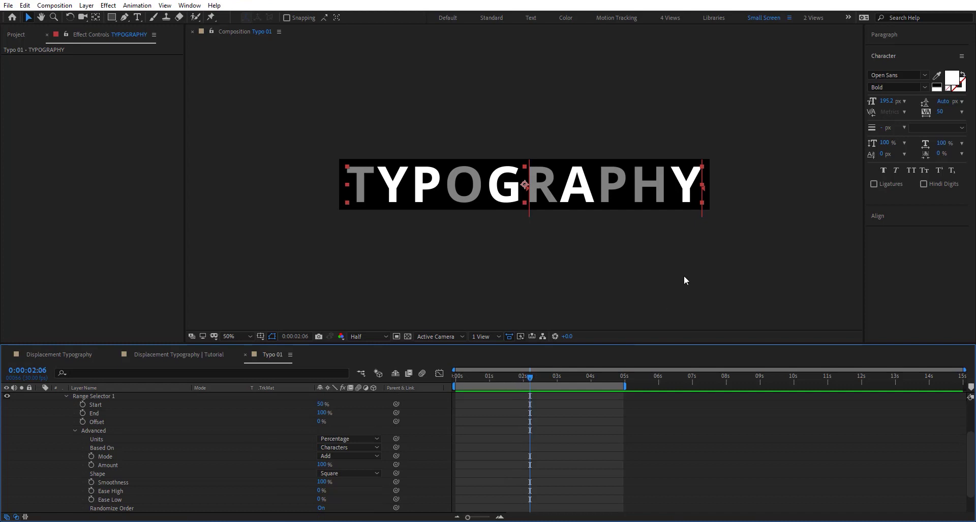
{"action": "left_click_drag", "start_coordinate": [330, 421], "coordinate": [338, 421]}
{"action": "left_click", "coordinate": [324, 422]}
{"action": "type", "text": "0"}
{"action": "key", "text": "Return"}
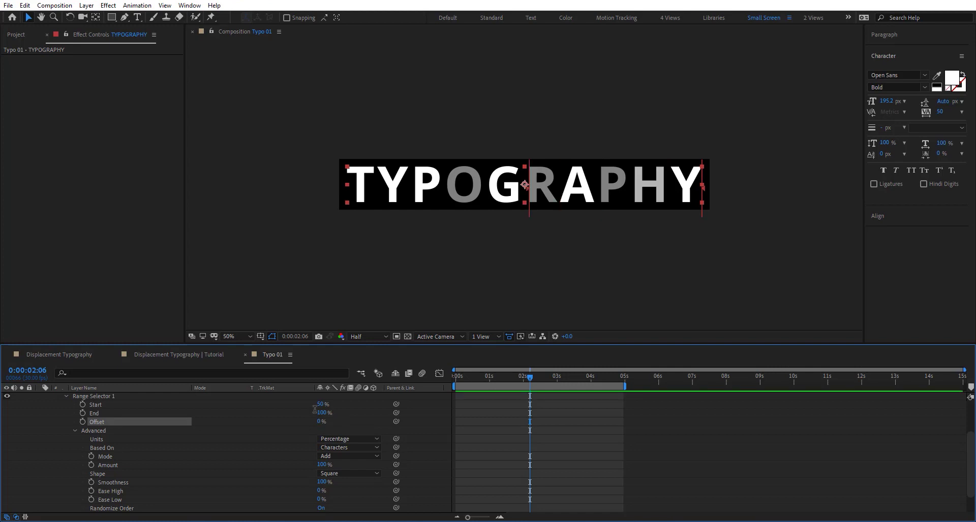
Return to the Displacement Typography | Tutorial composition and move the current time to the first frame.
{"action": "left_click", "coordinate": [183, 359]}
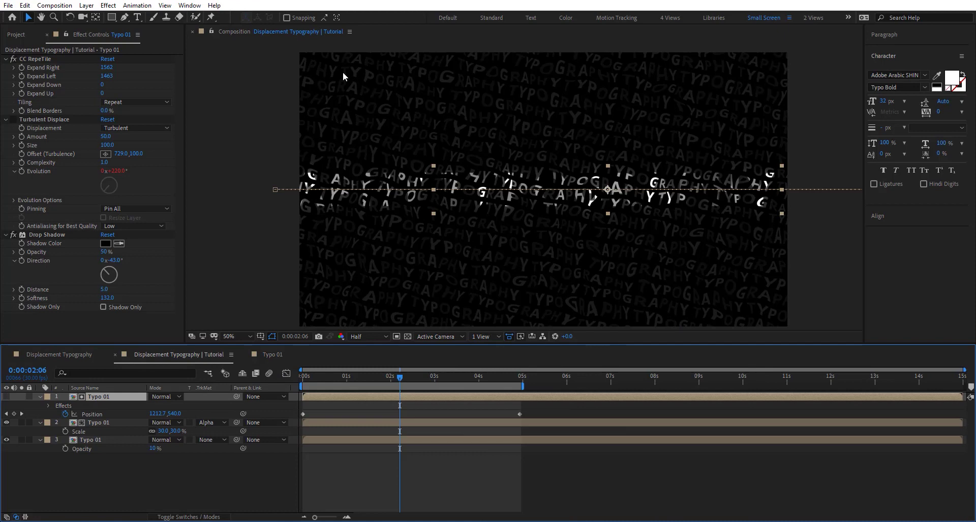
{"action": "left_click", "coordinate": [608, 466]}
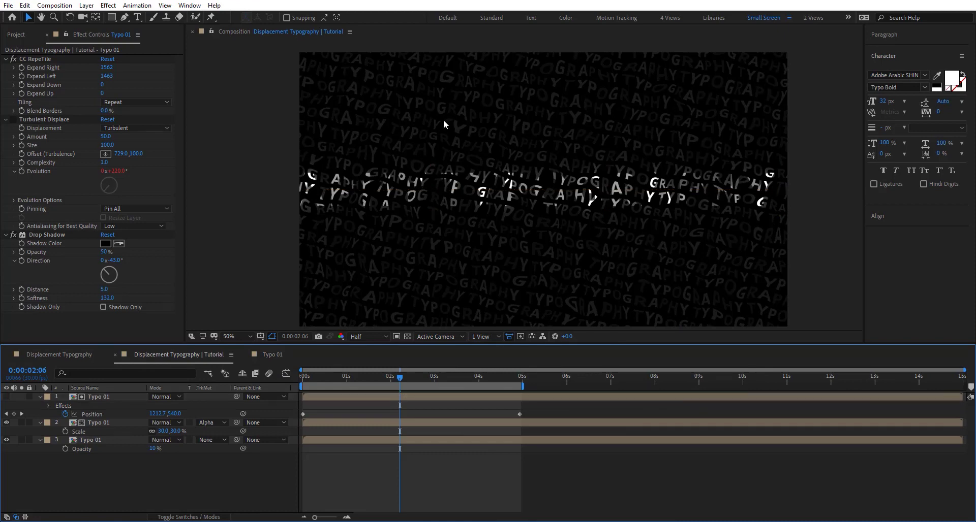
{"action": "left_click_drag", "start_coordinate": [400, 378], "coordinate": [303, 378]}
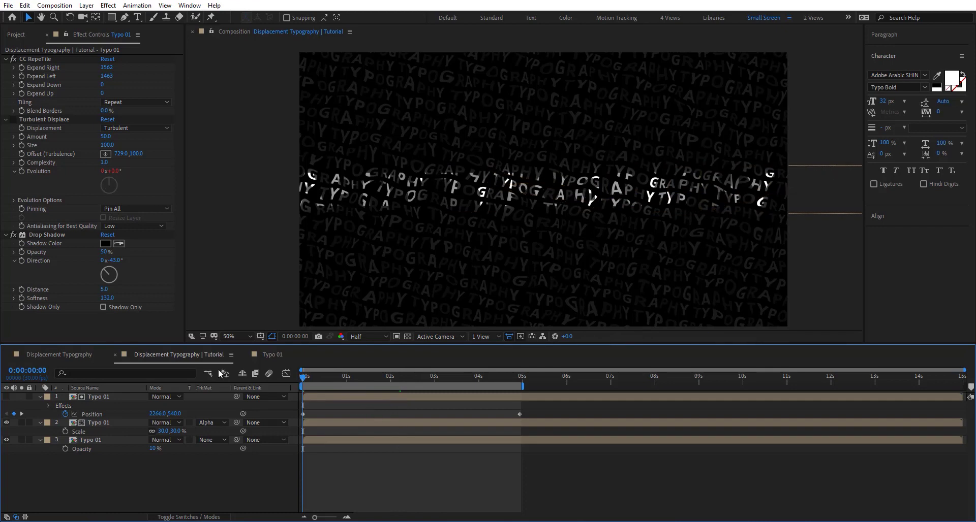
Set the Scale of the two lower Typo 01 layers to 20%.
{"action": "left_click", "coordinate": [121, 421]}
{"action": "left_click", "coordinate": [120, 439], "text": "shift"}
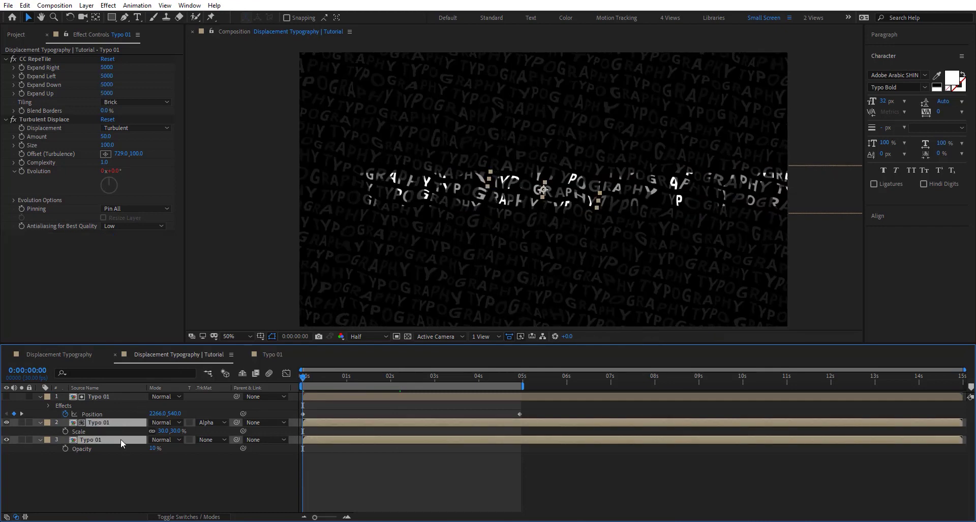
{"action": "key", "text": "u"}
{"action": "key", "text": "s"}
{"action": "left_click", "coordinate": [163, 431]}
{"action": "key", "text": "Return"}
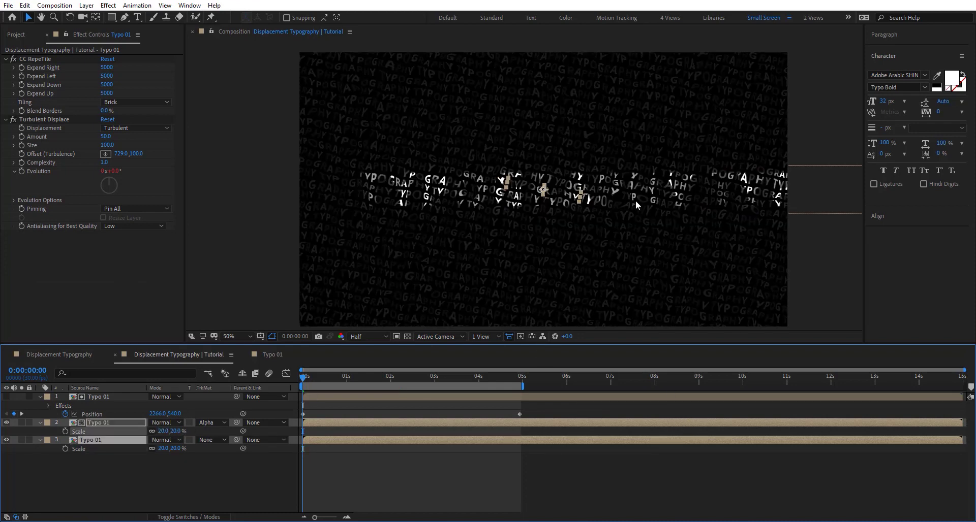
Enlarge the top matte layer's Scale to about 124.4%.
{"action": "left_click", "coordinate": [620, 440]}
{"action": "left_click", "coordinate": [98, 397]}
{"action": "key", "text": "s"}
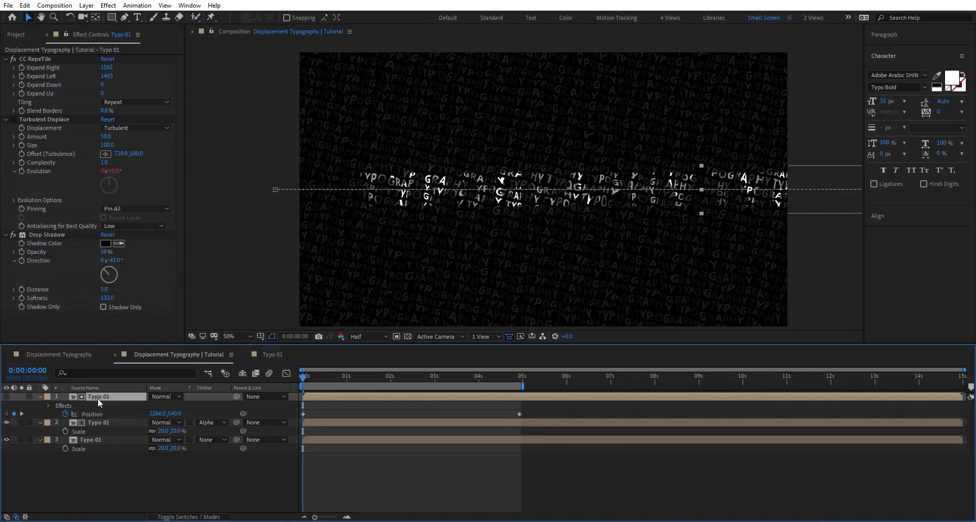
{"action": "left_click_drag", "start_coordinate": [161, 405], "coordinate": [310, 401]}
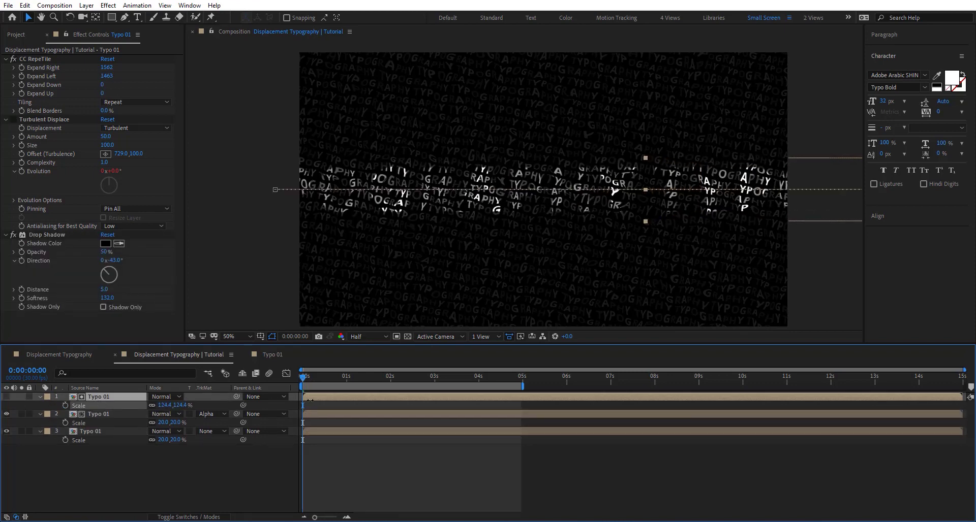
Lower the bottom Typo 01 layer's Opacity to 7%.
{"action": "left_click", "coordinate": [200, 453]}
{"action": "left_click", "coordinate": [109, 430]}
{"action": "key", "text": "t"}
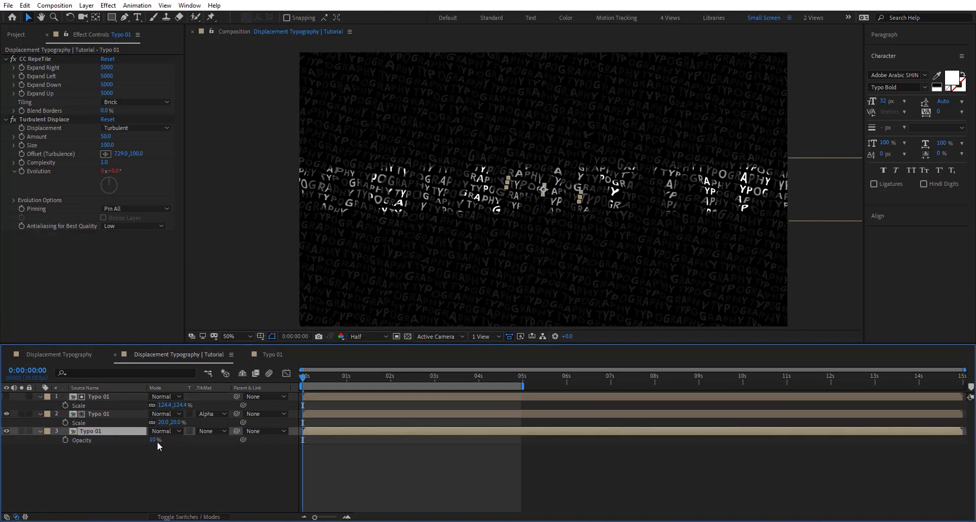
{"action": "left_click_drag", "start_coordinate": [147, 441], "coordinate": [137, 441]}
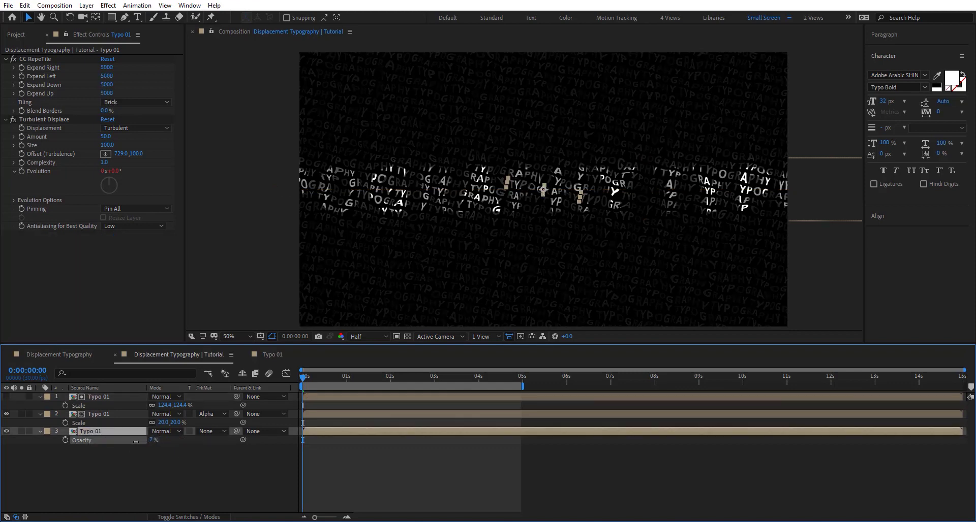
{"action": "left_click", "coordinate": [430, 479]}
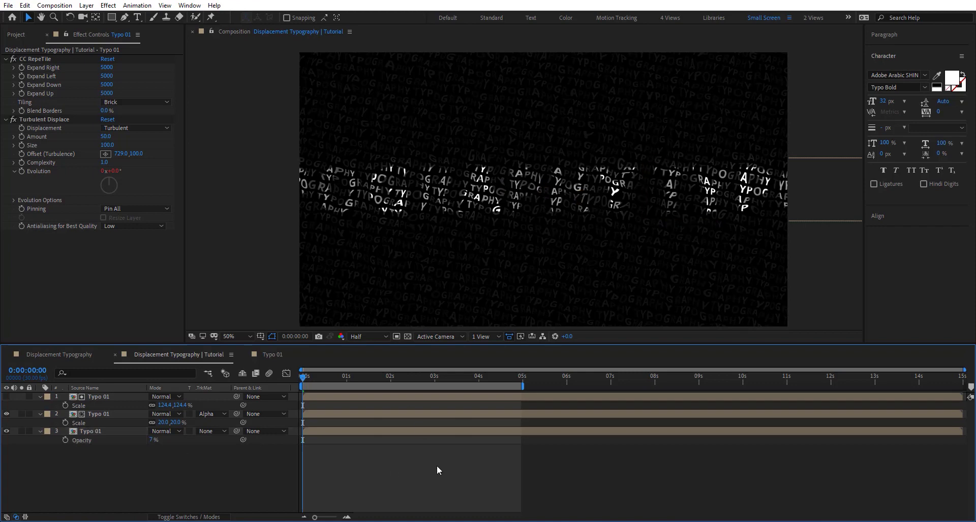
Set the Drop Shadow Opacity on the top Typo 01 matte layer to 15% and preview the animation.
{"action": "left_click", "coordinate": [100, 397]}
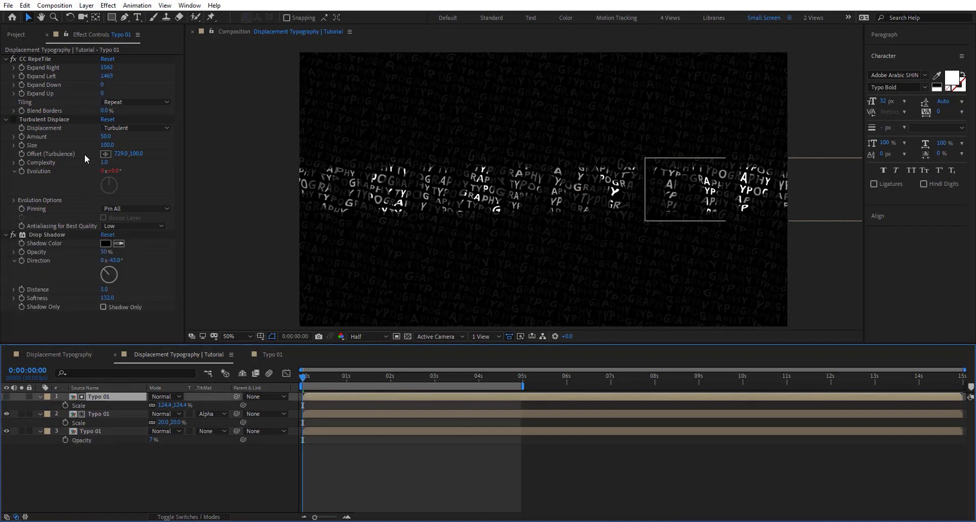
{"action": "left_click_drag", "start_coordinate": [105, 252], "coordinate": [49, 251]}
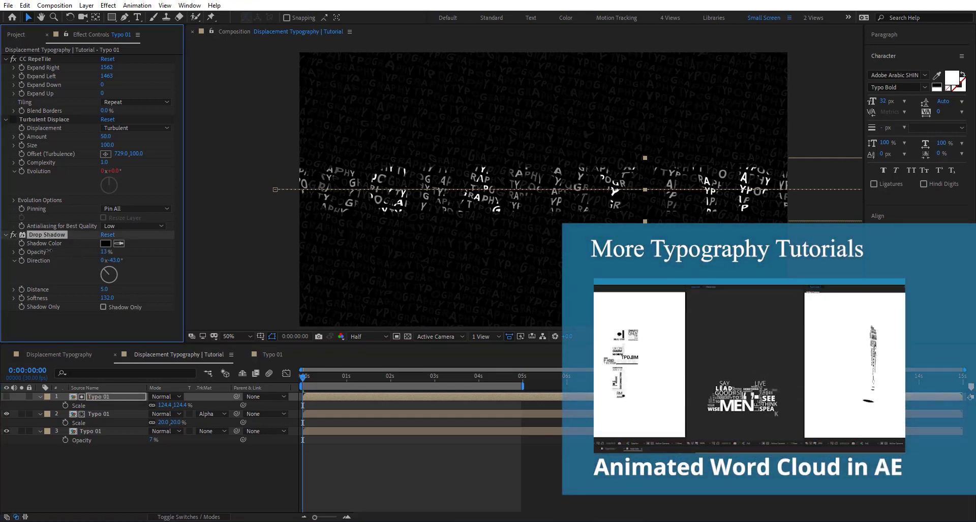
{"action": "left_click", "coordinate": [105, 252]}
{"action": "type", "text": "15"}
{"action": "key", "text": "Return"}
{"action": "left_click", "coordinate": [368, 470]}
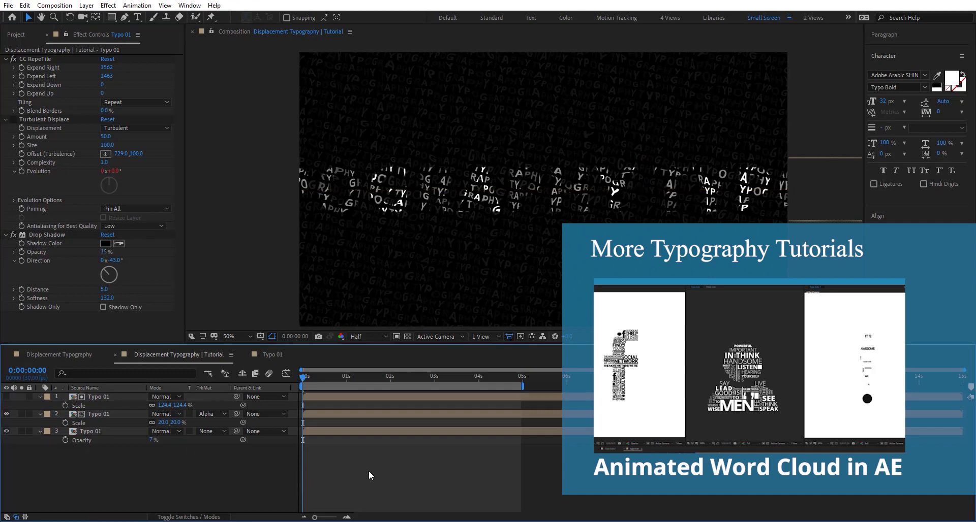
{"action": "key", "text": "space"}
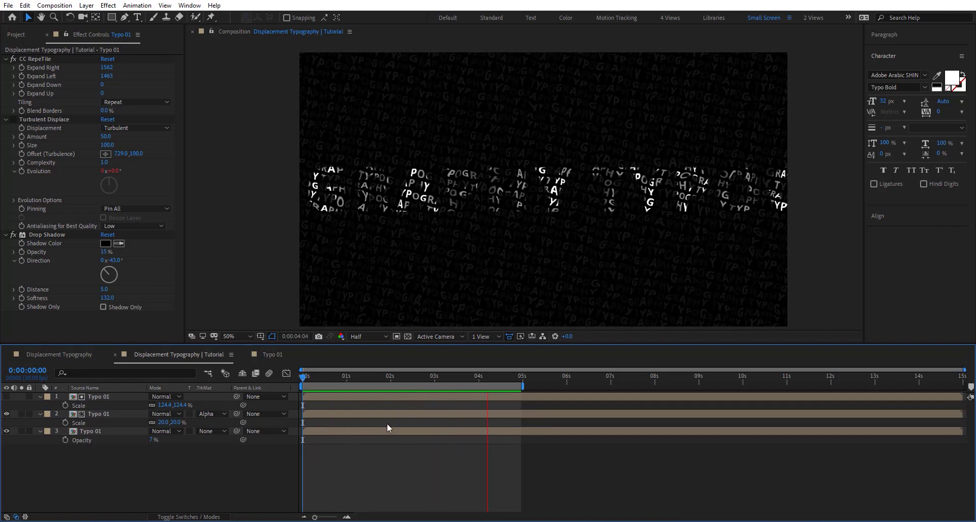
{"action": "left_click_drag", "start_coordinate": [390, 381], "coordinate": [414, 382]}
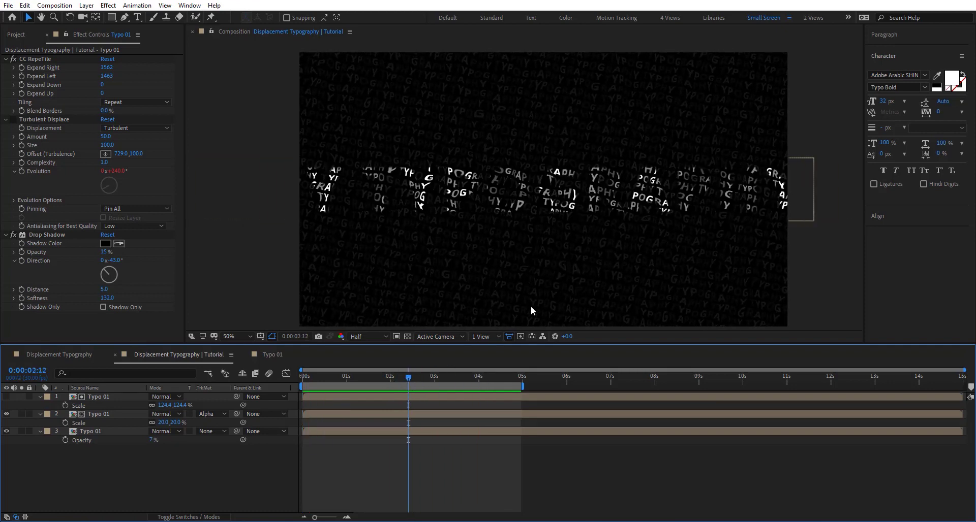
In the Typo 01 composition, duplicate the TYPOGRAPHY text layer's Animator 1 and turn off the original animator.
{"action": "double_click", "coordinate": [118, 396]}
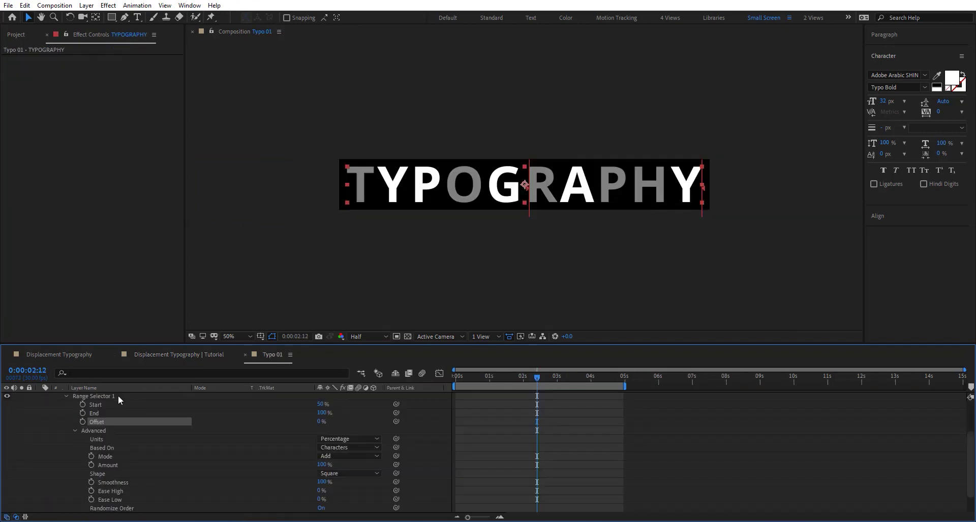
{"action": "scroll", "coordinate": [48, 413], "scroll_direction": "up", "scroll_amount": 2}
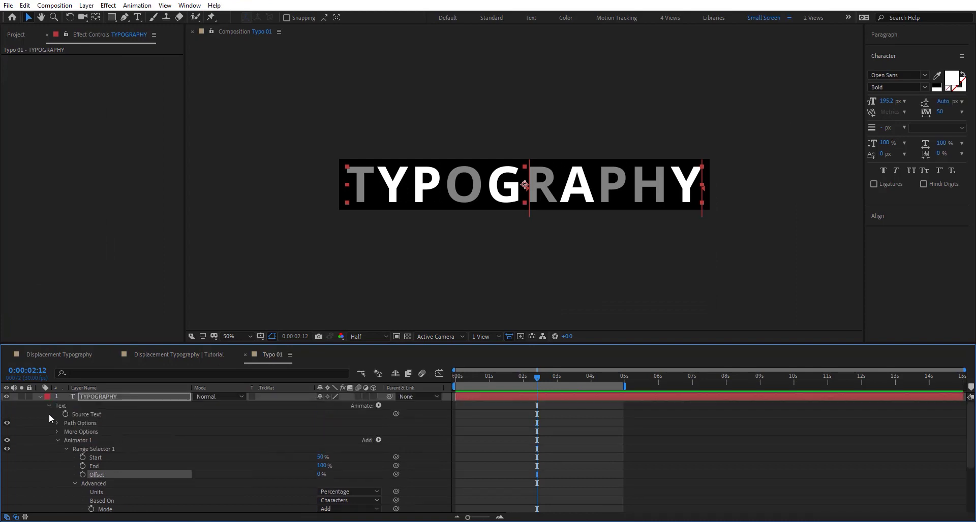
{"action": "left_click", "coordinate": [57, 441]}
{"action": "left_click", "coordinate": [86, 442]}
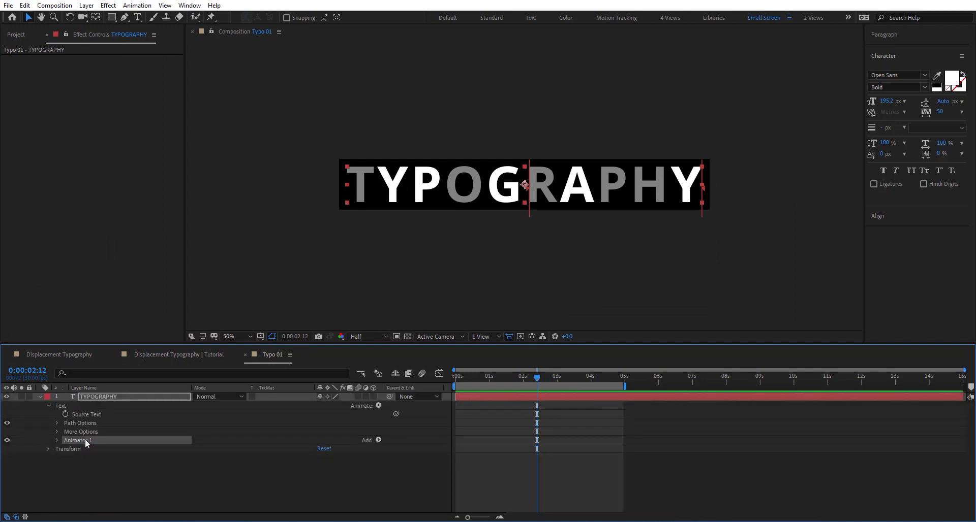
{"action": "key", "text": "ctrl+d"}
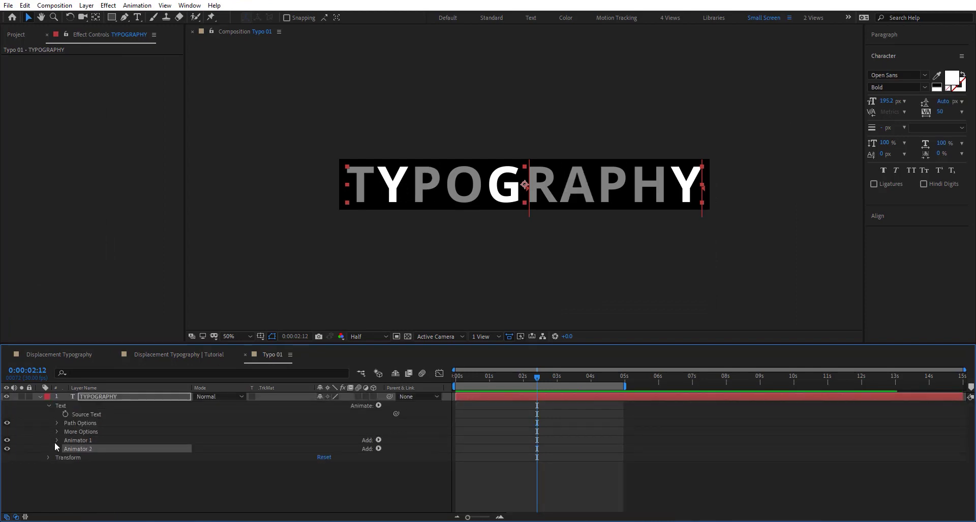
{"action": "left_click", "coordinate": [7, 440]}
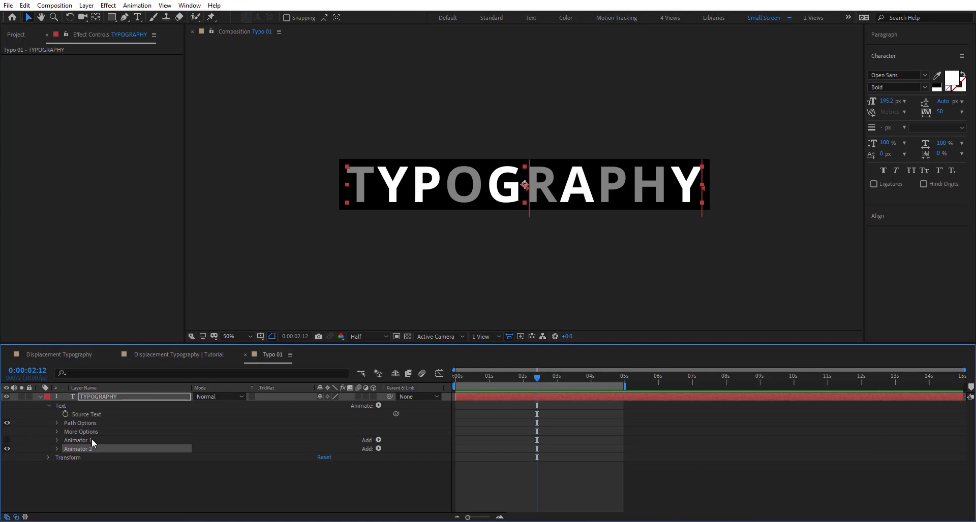
Add the expression wiggle(2,100) to the Offset of Animator 2's Range Selector 1.
{"action": "left_click", "coordinate": [58, 449]}
{"action": "left_click", "coordinate": [66, 458]}
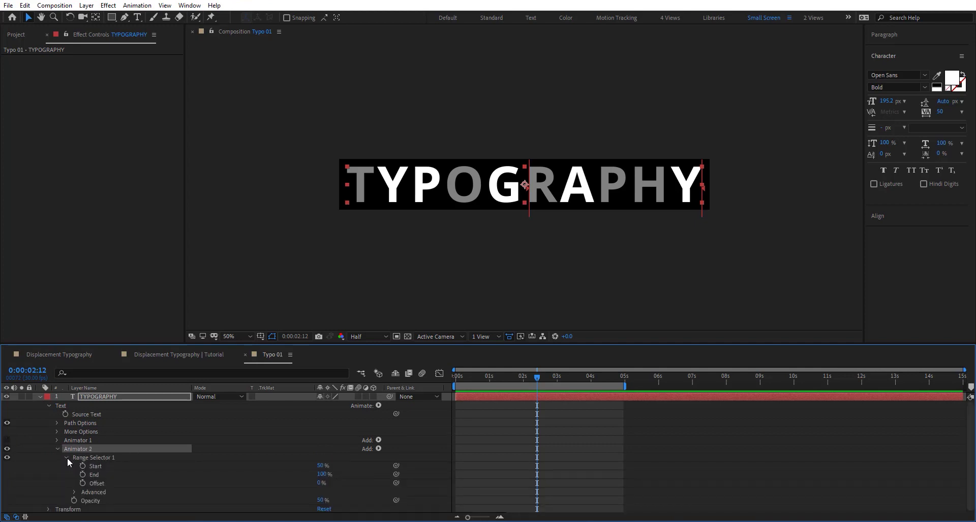
{"action": "left_click", "coordinate": [83, 482], "text": "alt"}
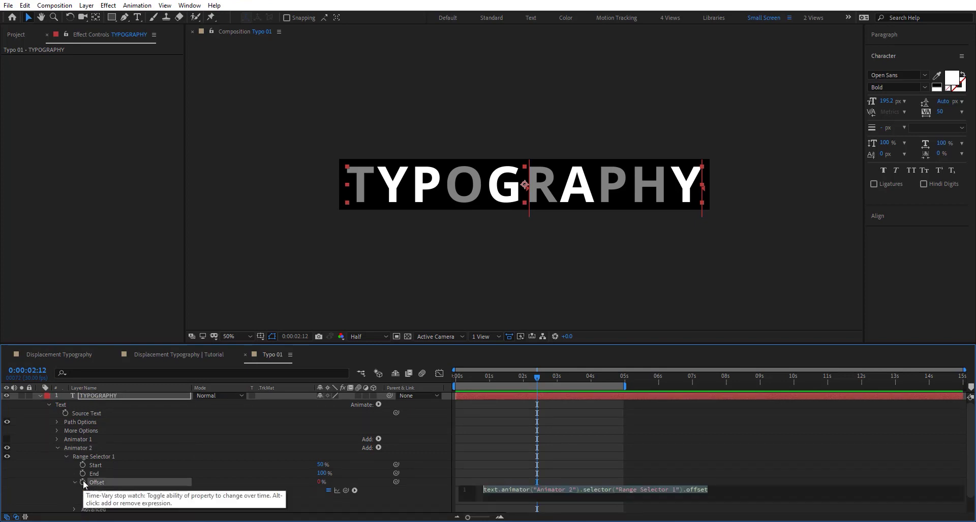
{"action": "type", "text": "wiggle"}
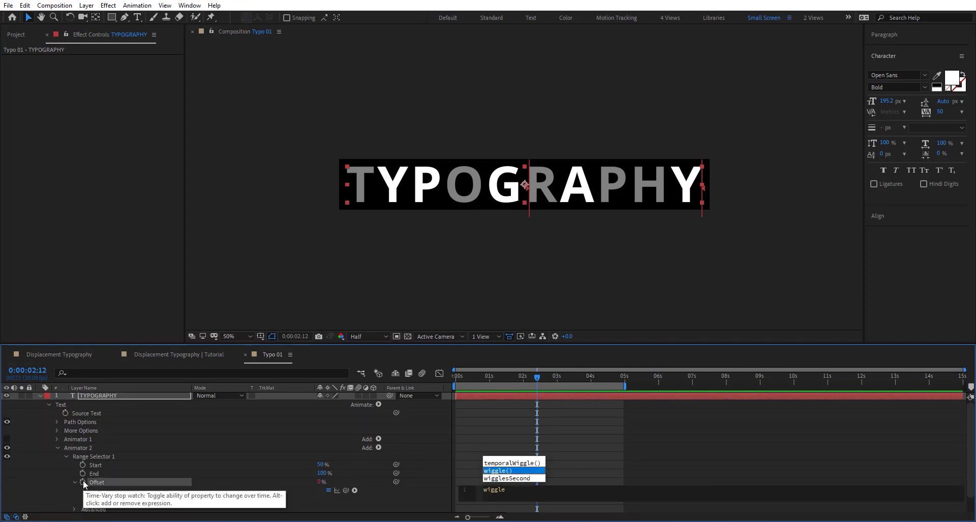
{"action": "key", "text": "Return"}
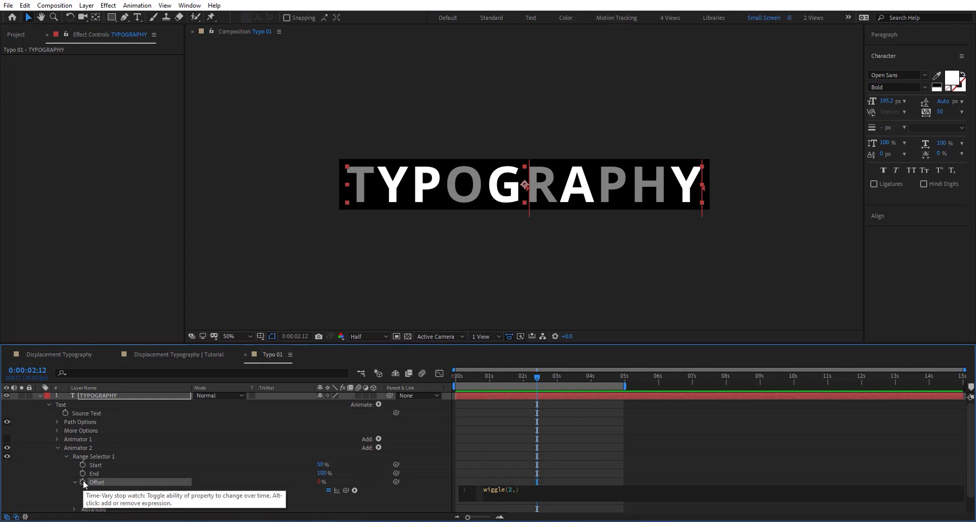
{"action": "key", "text": "KP_Enter"}
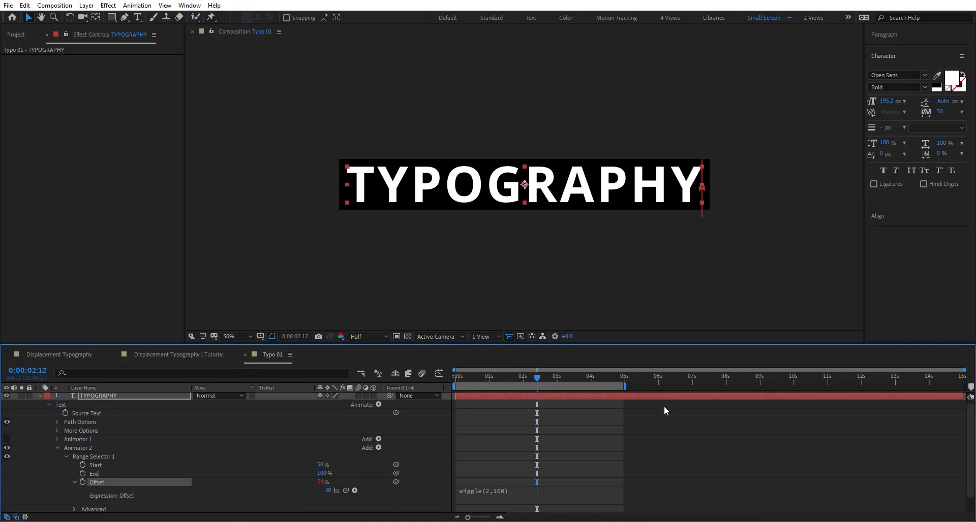
Preview the letter opacity animation in Typo 01 and the full effect in the Displacement Typography | Tutorial composition.
{"action": "left_click", "coordinate": [484, 377]}
{"action": "key", "text": "space"}
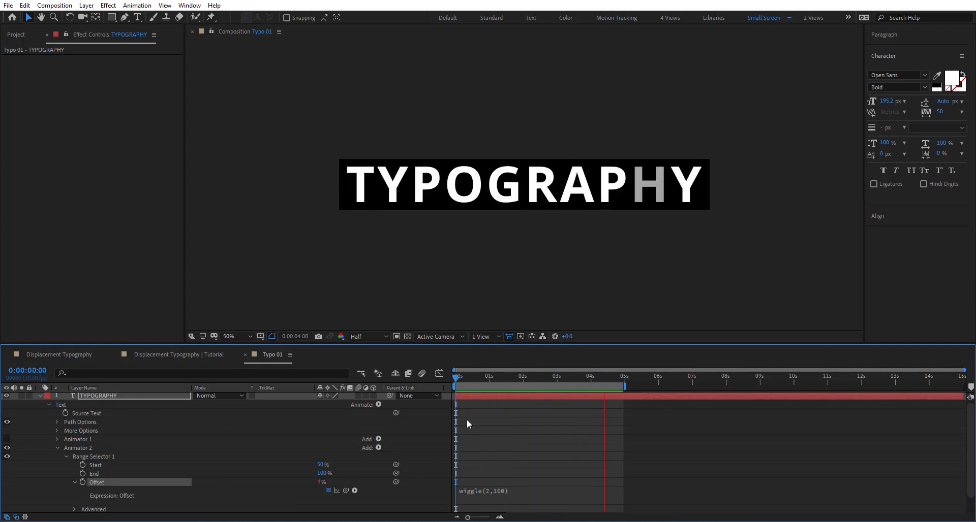
{"action": "left_click", "coordinate": [182, 355]}
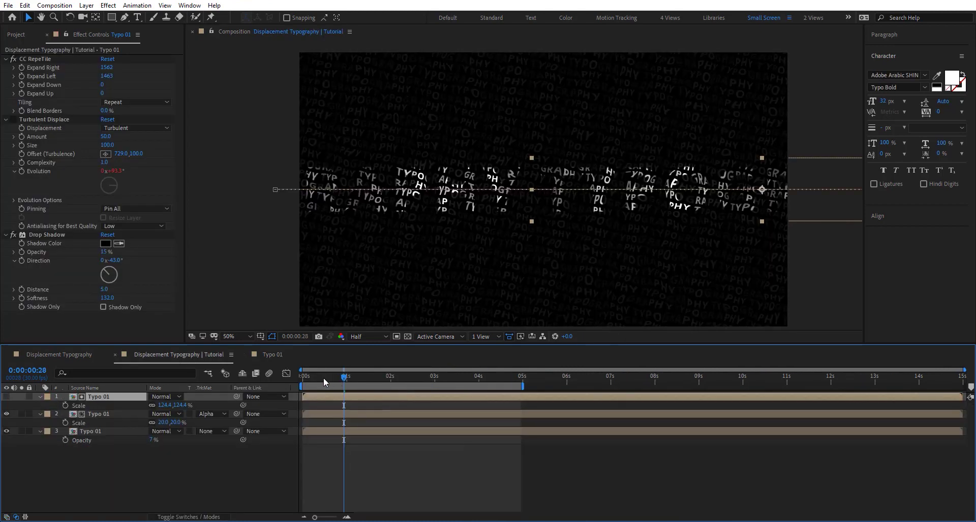
{"action": "left_click_drag", "start_coordinate": [323, 382], "coordinate": [288, 379]}
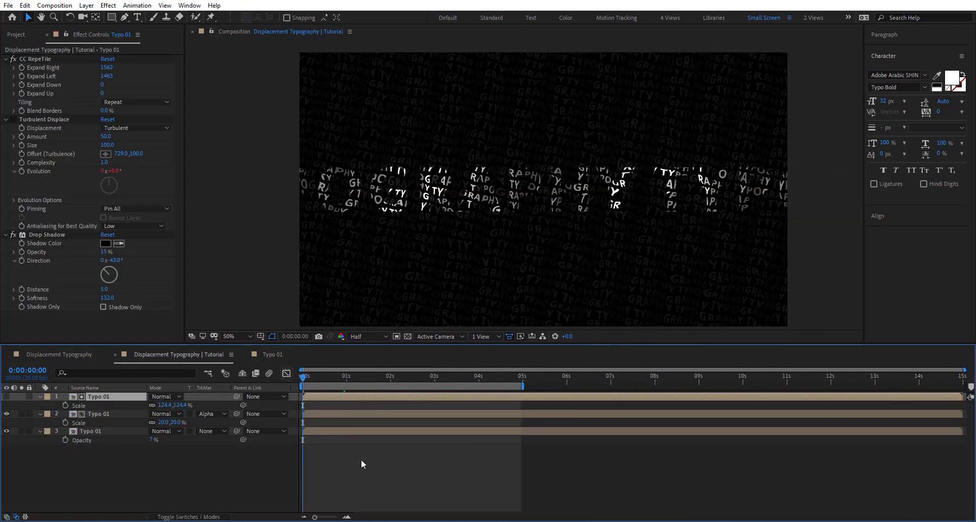
{"action": "key", "text": "space"}
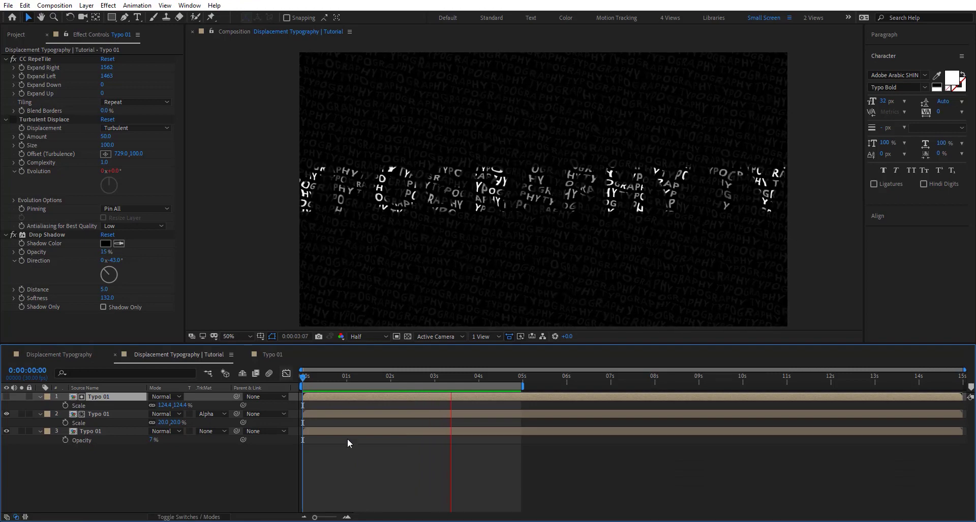
{"action": "left_click", "coordinate": [391, 377]}
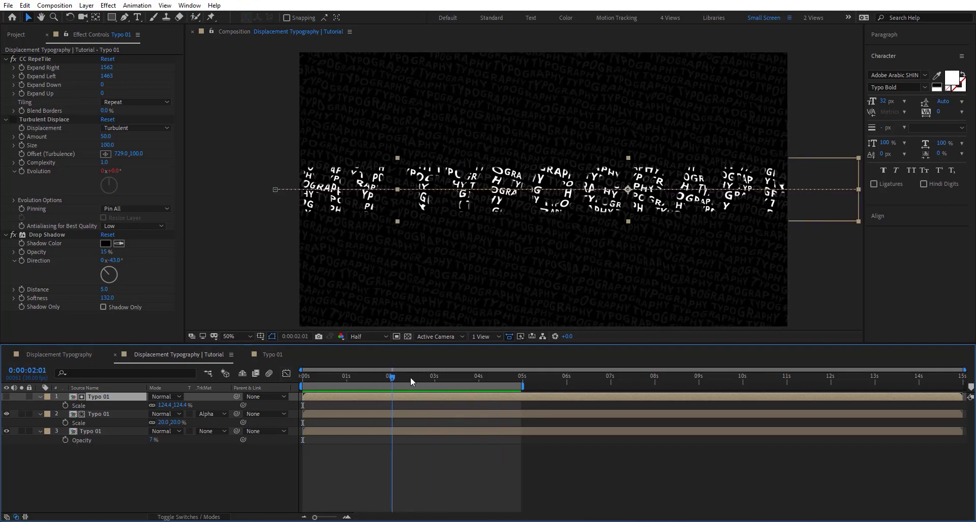
{"action": "mouse_move", "coordinate": [410, 377]}
{"action": "left_mouse_down"}
{"action": "mouse_move", "coordinate": [469, 377]}
{"action": "mouse_move", "coordinate": [404, 380]}
{"action": "left_mouse_up"}
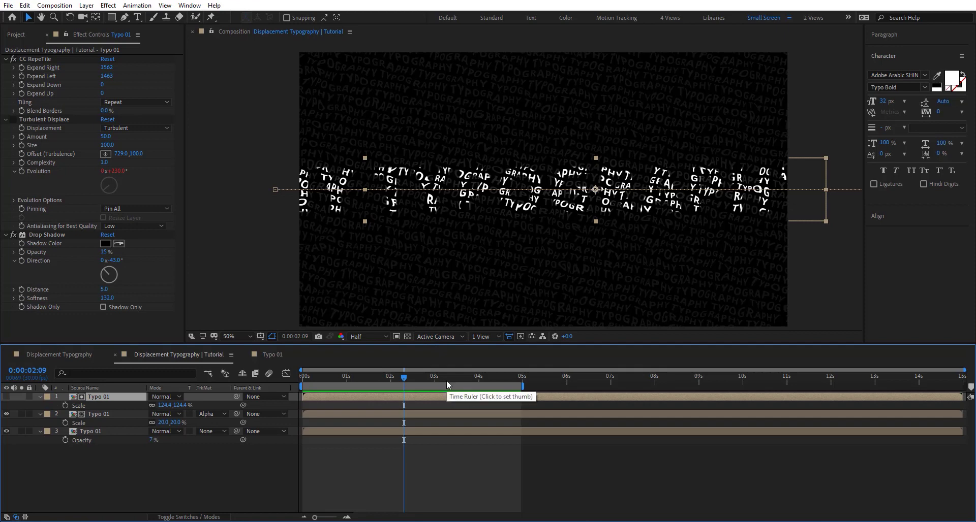
Try Repeat as the CC RepeTile Tiling on the bottom Typo 01 layer and inspect the pattern up close.
{"action": "left_click", "coordinate": [92, 432]}
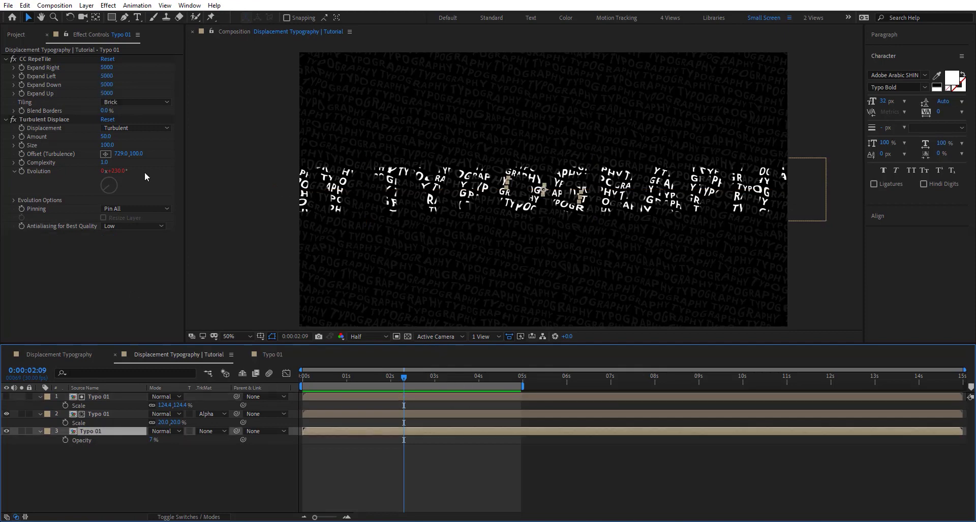
{"action": "left_click", "coordinate": [118, 103]}
{"action": "left_click", "coordinate": [130, 112]}
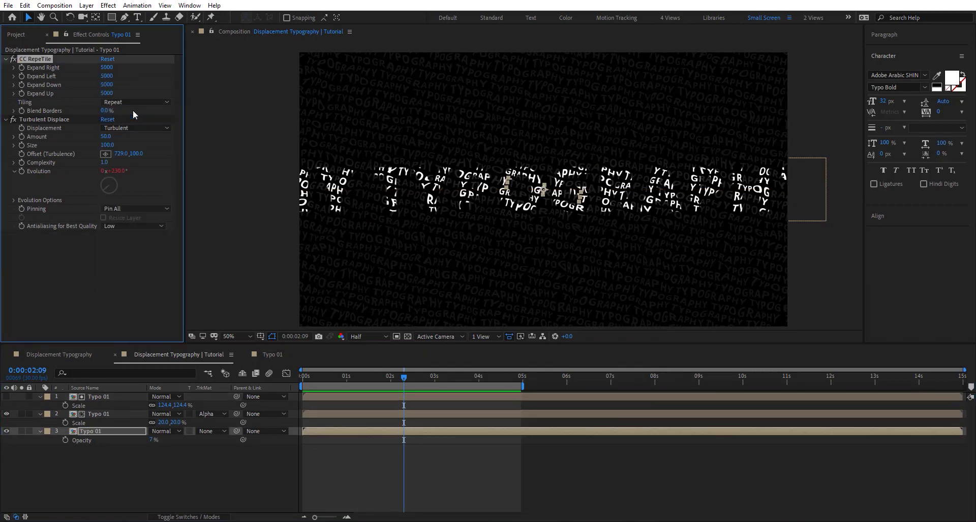
{"action": "key", "text": "period"}
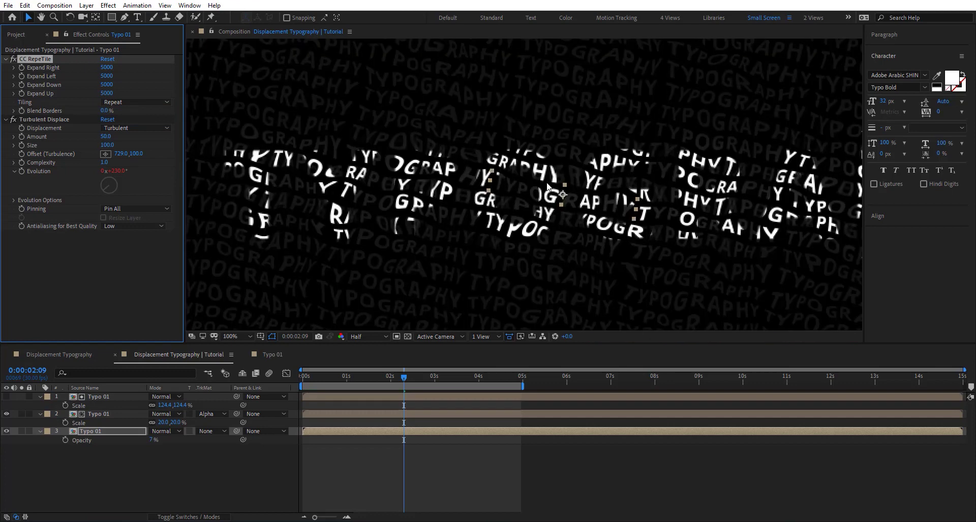
{"action": "key", "text": "period"}
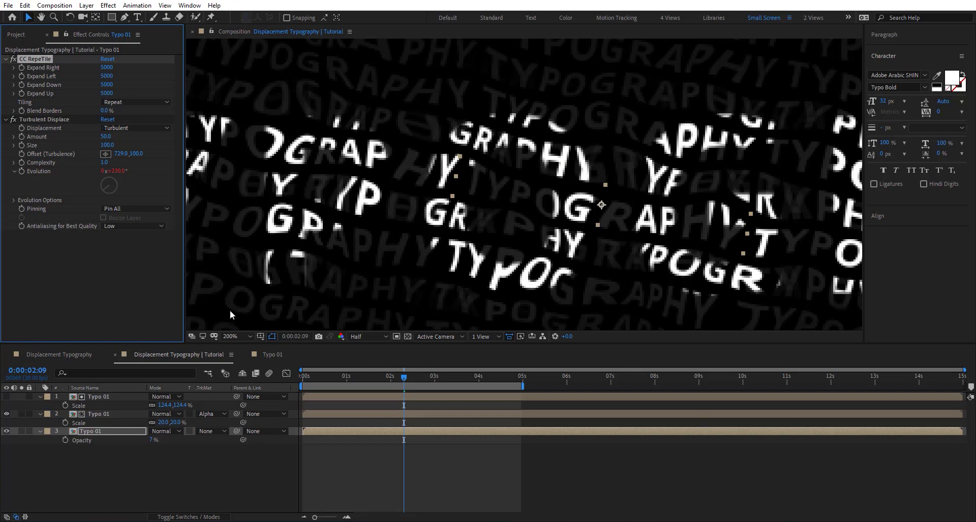
Try Repeat as the CC RepeTile Tiling on the middle Typo 01 layer and check the result.
{"action": "left_click", "coordinate": [102, 414]}
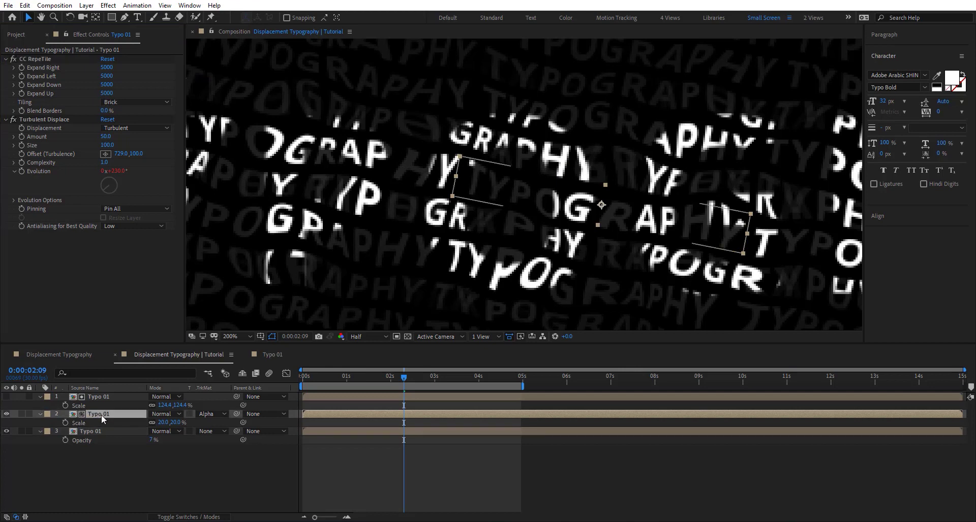
{"action": "left_click", "coordinate": [146, 101]}
{"action": "left_click", "coordinate": [144, 111]}
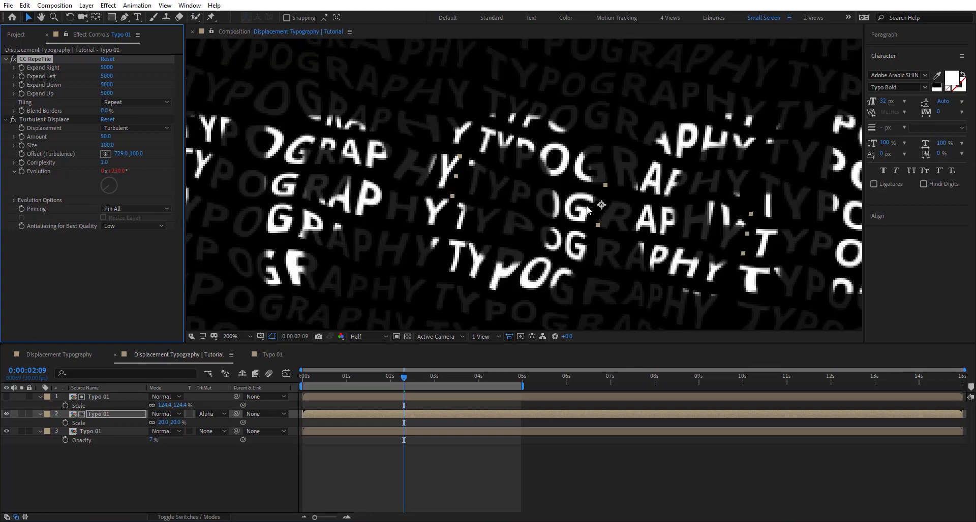
{"action": "key", "text": "comma"}
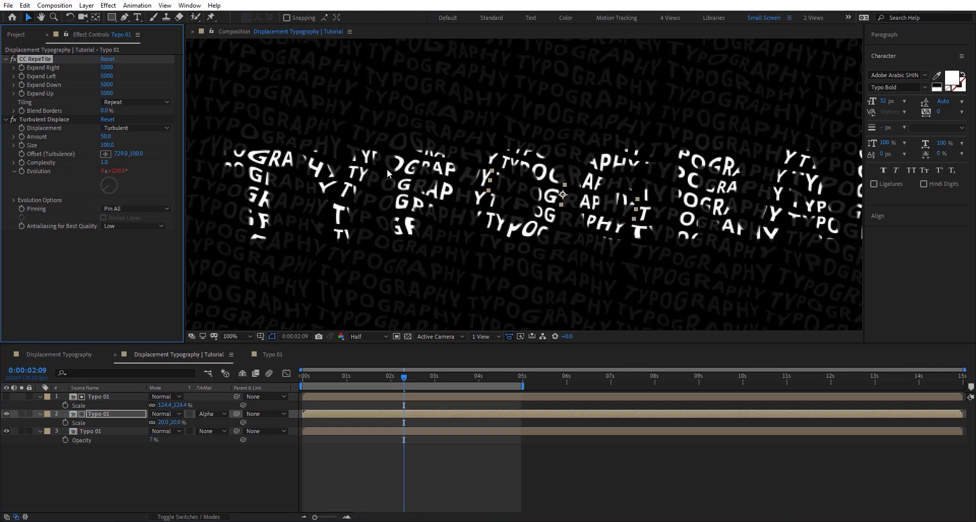
{"action": "key", "text": "comma"}
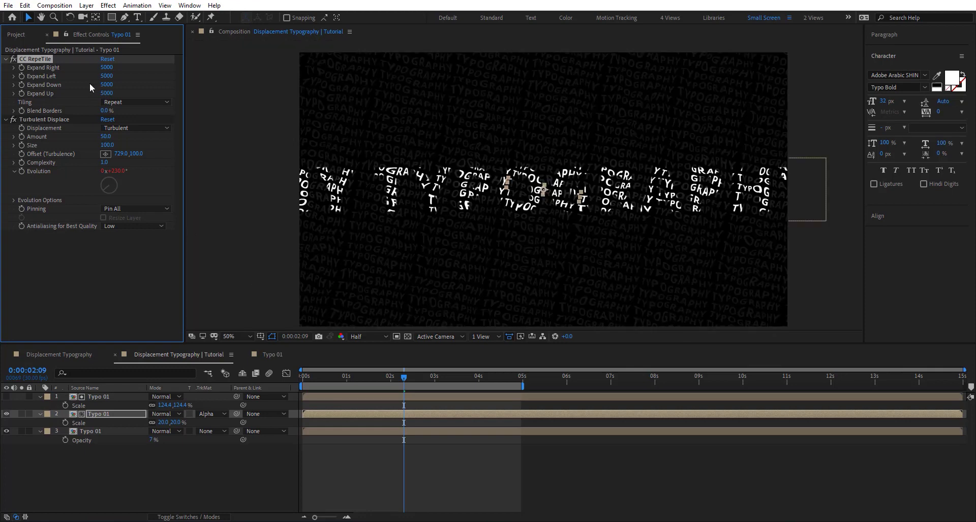
Set the CC RepeTile Tiling to Checker 180 deg on the middle and bottom Typo 01 layers.
{"action": "left_click", "coordinate": [143, 102]}
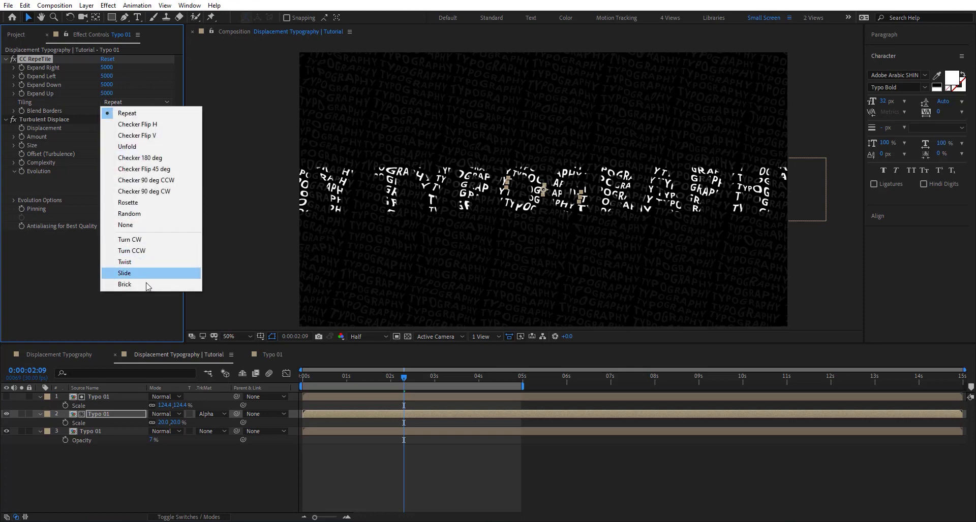
{"action": "left_click", "coordinate": [157, 159]}
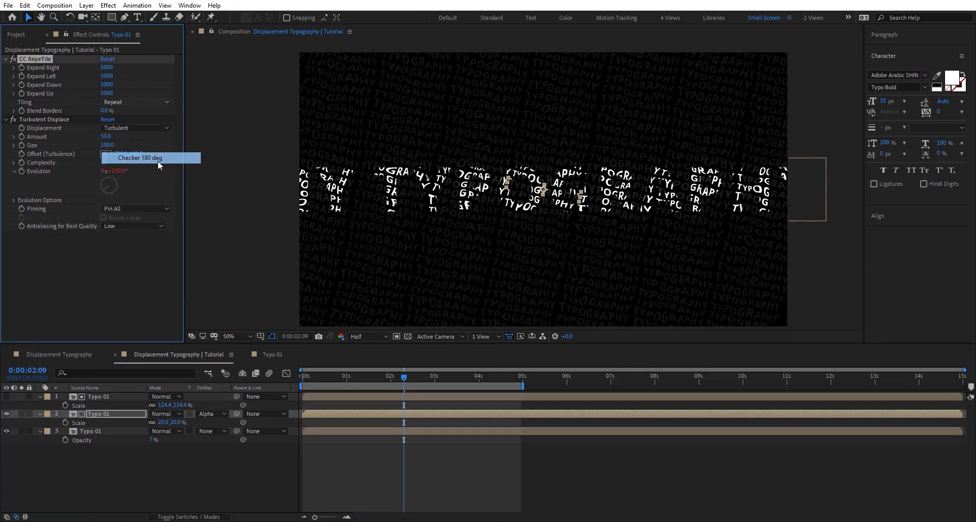
{"action": "left_click", "coordinate": [97, 431]}
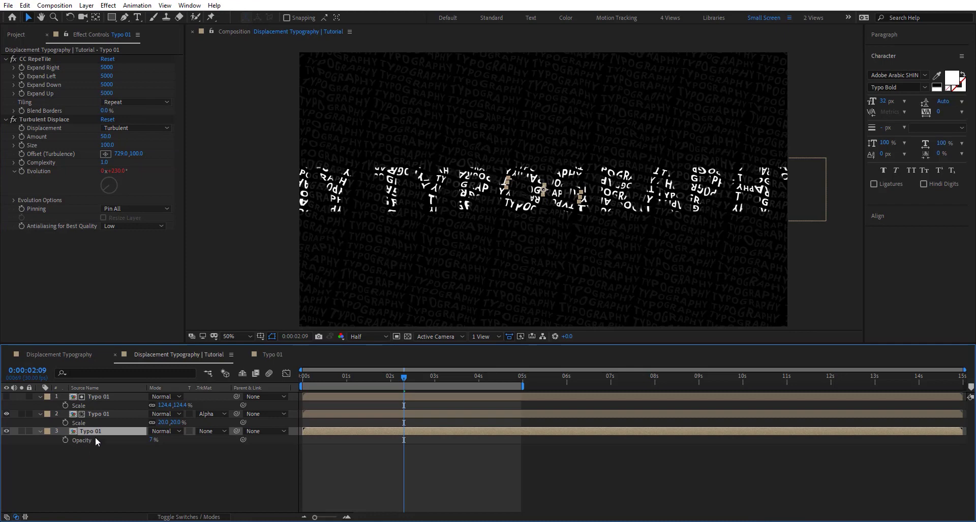
{"action": "left_click", "coordinate": [102, 416]}
{"action": "left_click", "coordinate": [111, 432]}
{"action": "left_click", "coordinate": [152, 101]}
{"action": "left_click", "coordinate": [160, 158]}
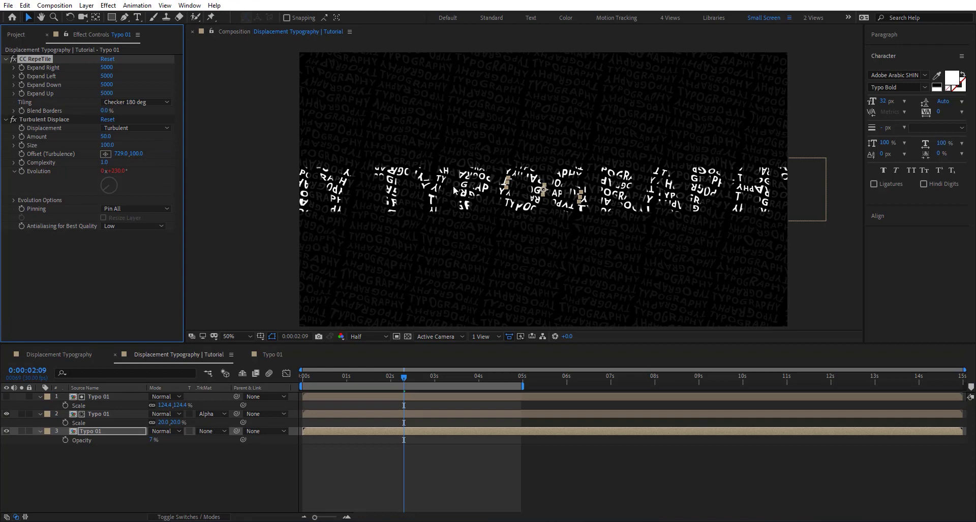
Set the CC RepeTile Tiling to Brick on the bottom and middle Typo 01 layers and check the pattern at another frame.
{"action": "left_click", "coordinate": [134, 102]}
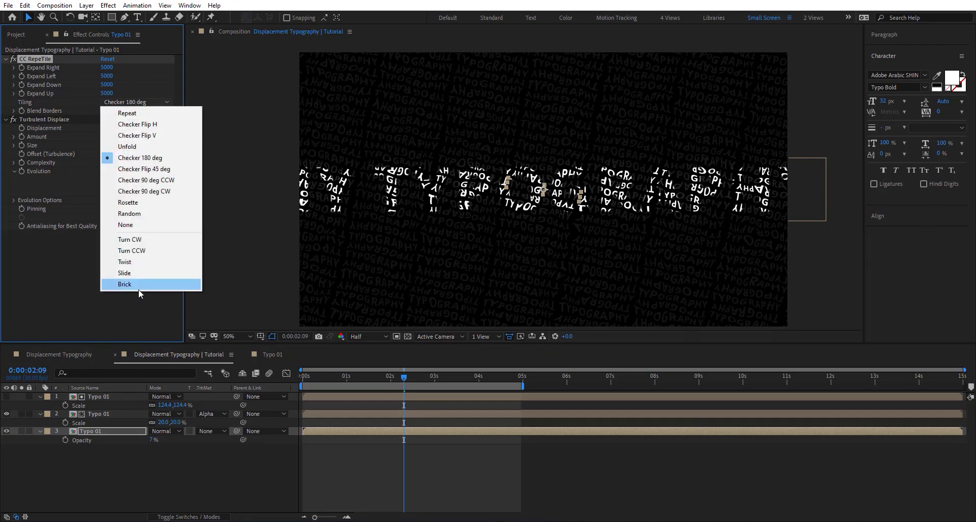
{"action": "left_click", "coordinate": [138, 285]}
{"action": "left_click", "coordinate": [90, 413]}
{"action": "left_click", "coordinate": [132, 104]}
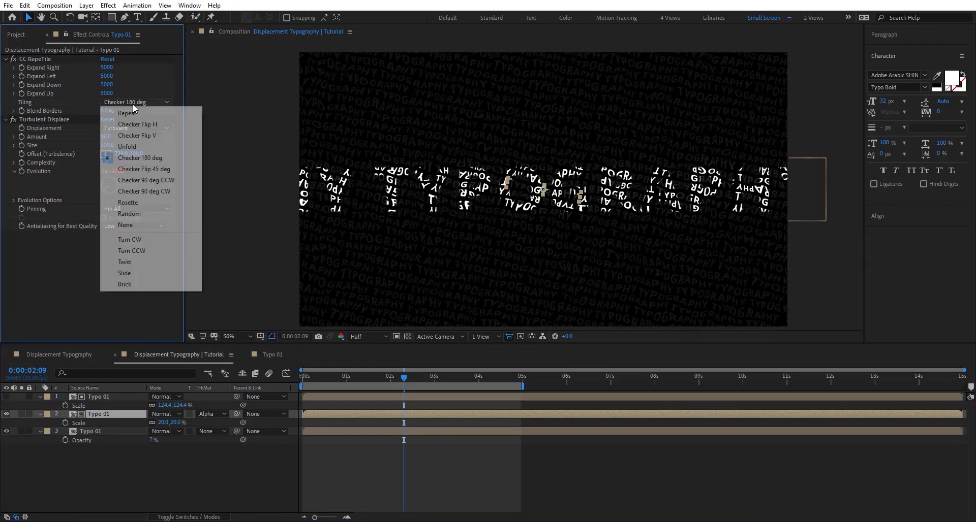
{"action": "left_click", "coordinate": [124, 285]}
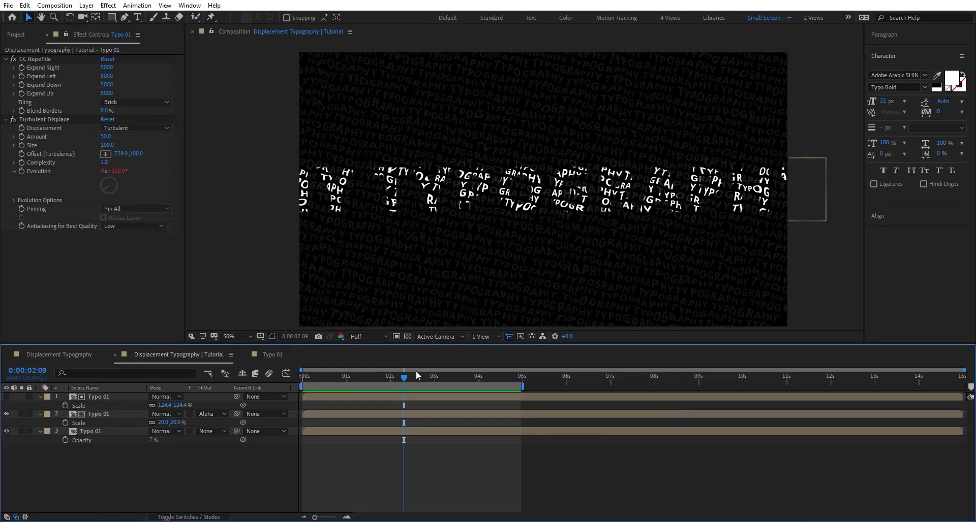
{"action": "left_click_drag", "start_coordinate": [404, 376], "coordinate": [425, 391]}
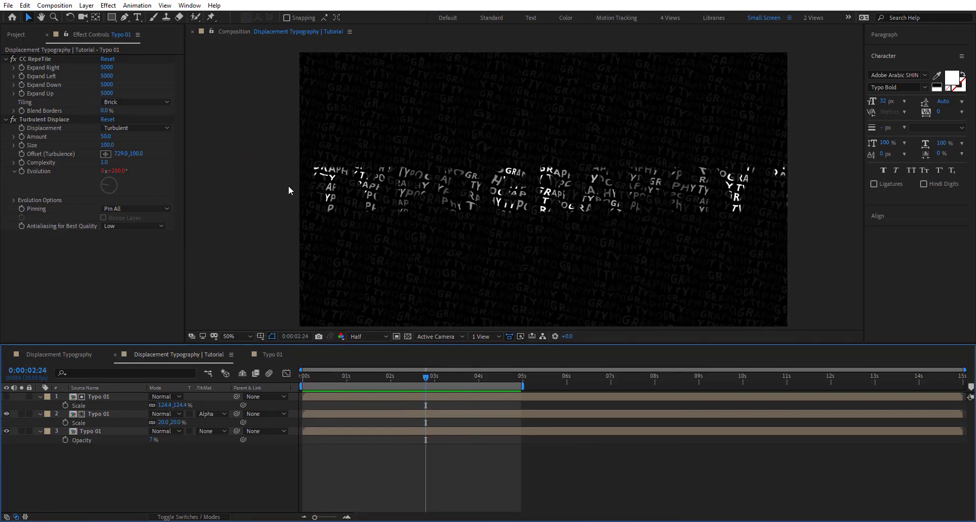
Open the Image | Alpha composition and view its four images without the transparency grid.
{"action": "left_click", "coordinate": [117, 396]}
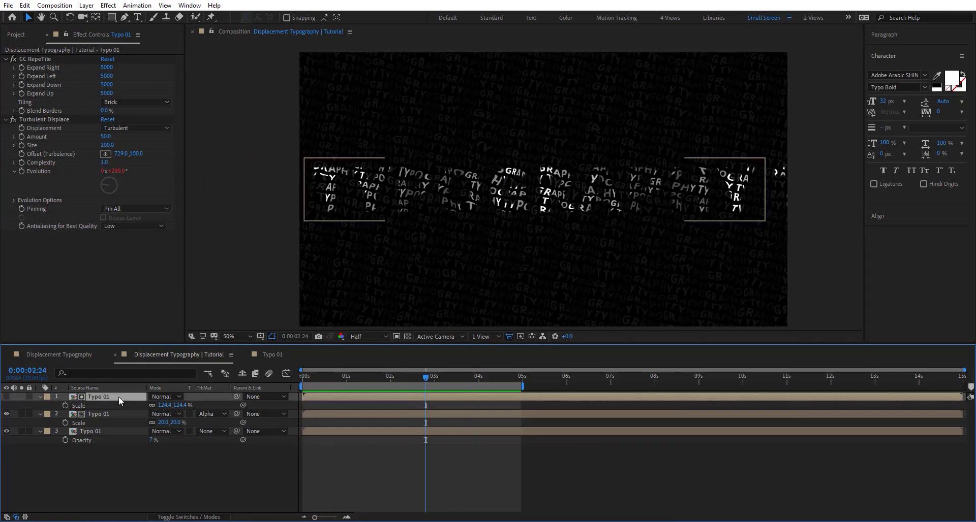
{"action": "left_click", "coordinate": [23, 34]}
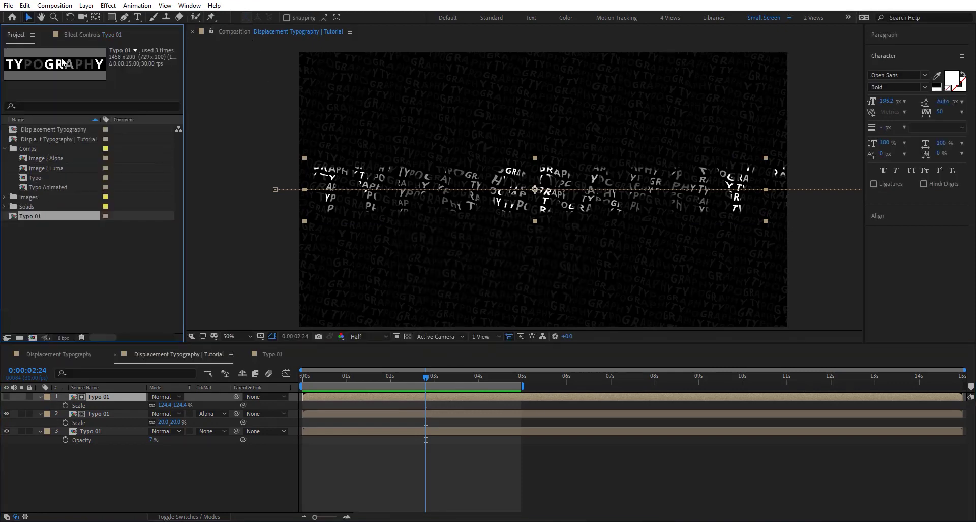
{"action": "double_click", "coordinate": [71, 160]}
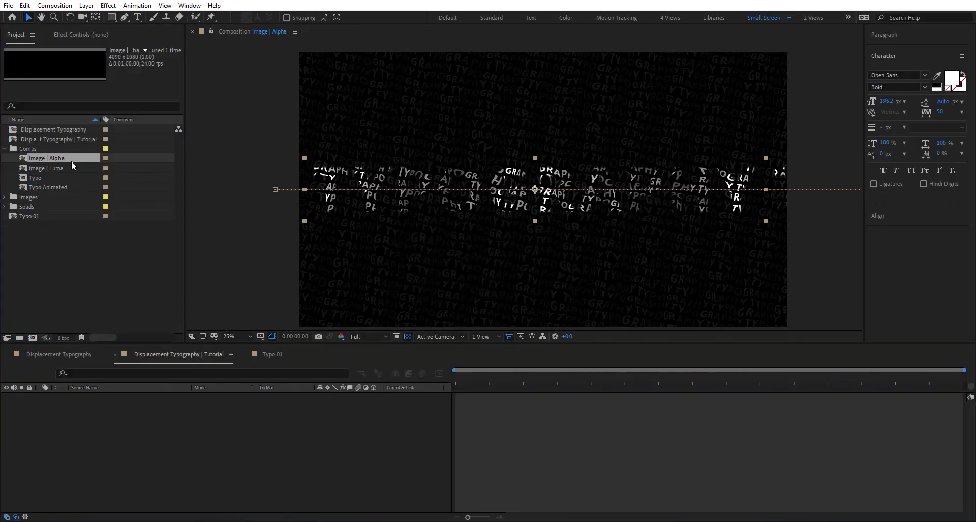
{"action": "left_click_drag", "start_coordinate": [484, 379], "coordinate": [516, 377]}
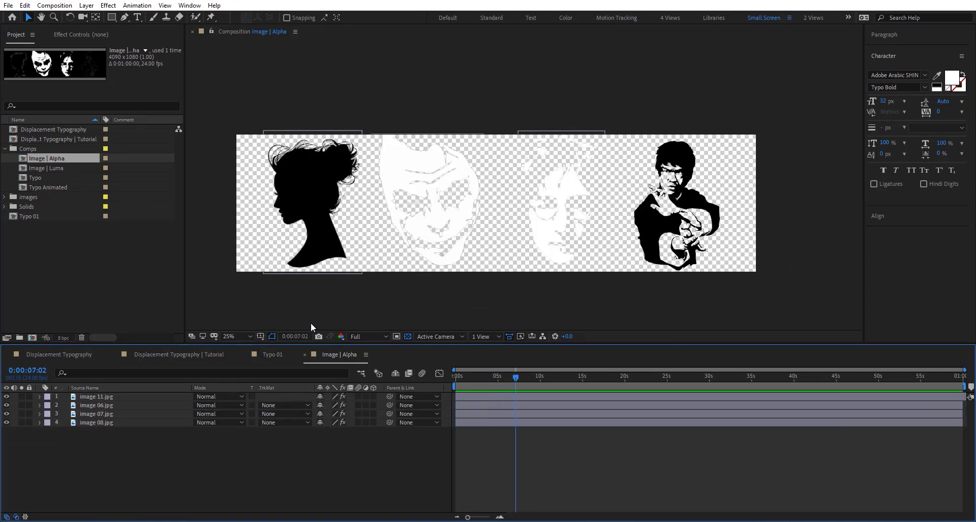
{"action": "left_click", "coordinate": [408, 337]}
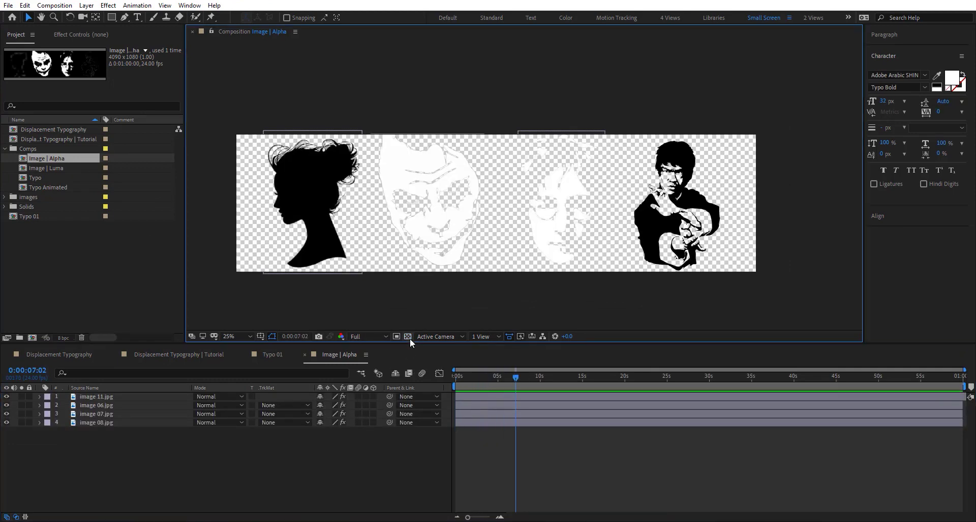
{"action": "key", "text": "ctrl+Up"}
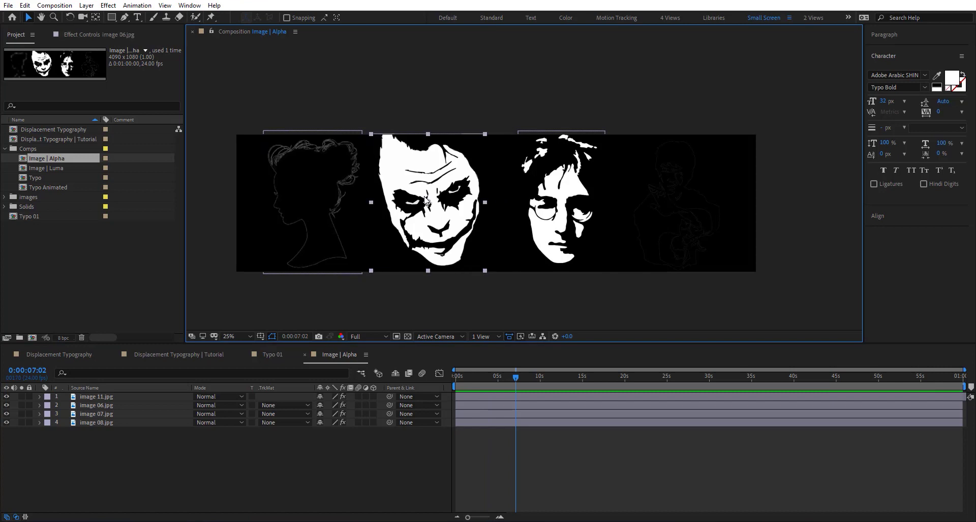
Inspect the Extract effect settings on the image 11.jpg and image 06.jpg layers.
{"action": "left_click", "coordinate": [647, 187]}
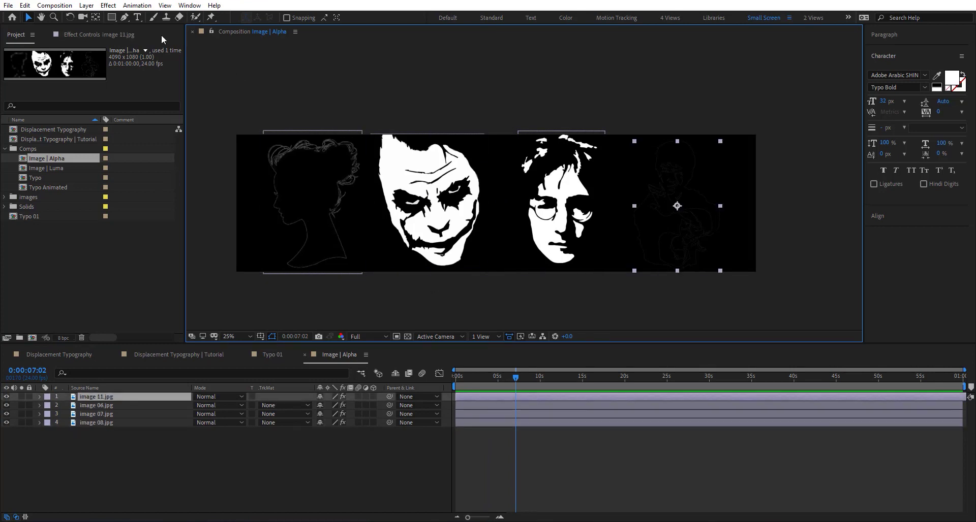
{"action": "left_click", "coordinate": [78, 33]}
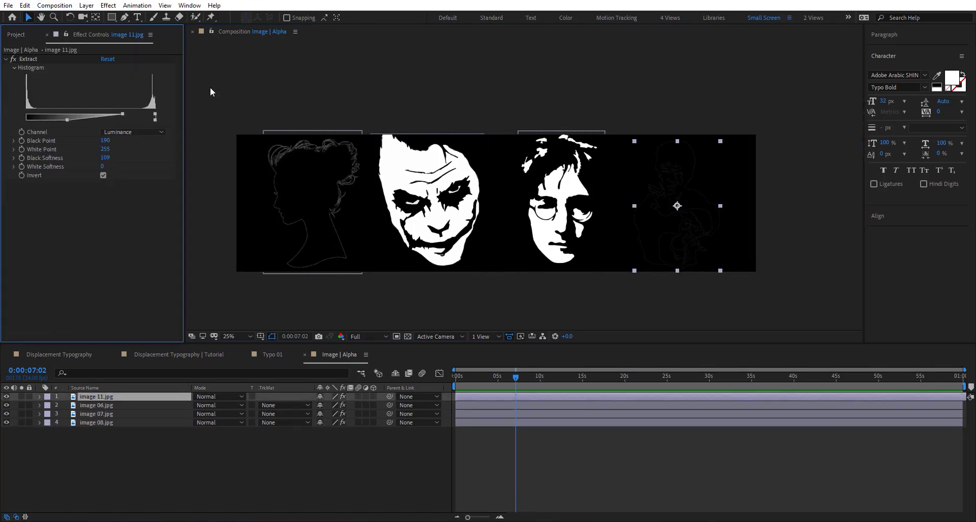
{"action": "left_click", "coordinate": [307, 218]}
{"action": "left_click", "coordinate": [411, 231]}
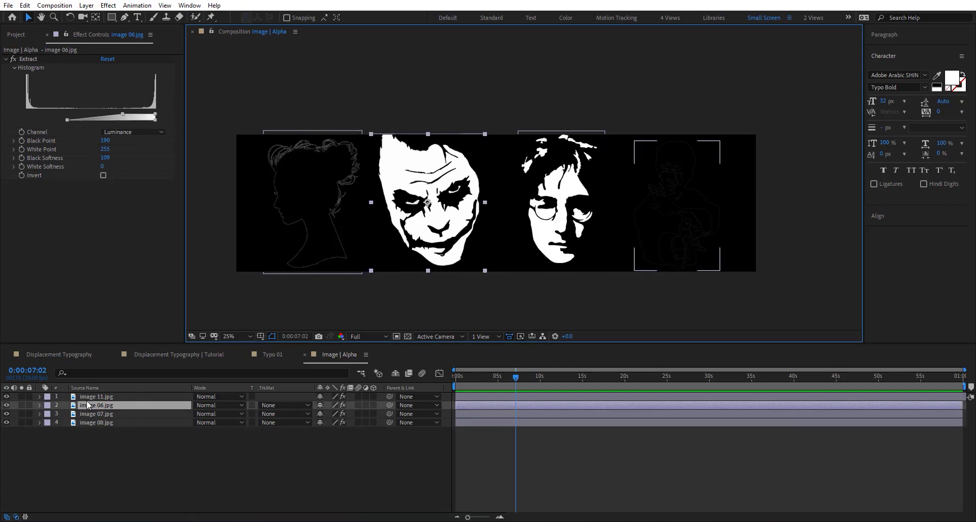
Solo image 06.jpg over the transparency grid and compare it with its Extract effect off and on.
{"action": "left_click", "coordinate": [21, 405]}
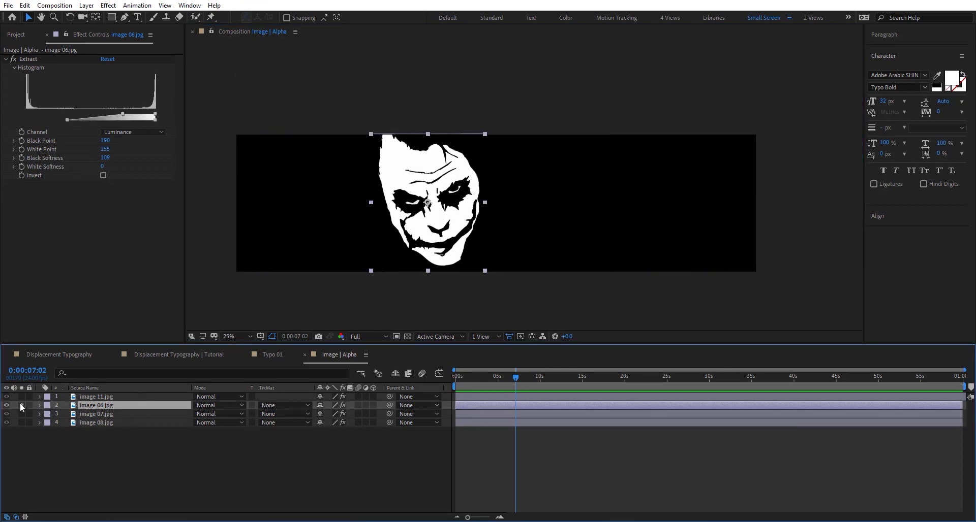
{"action": "left_click", "coordinate": [10, 65]}
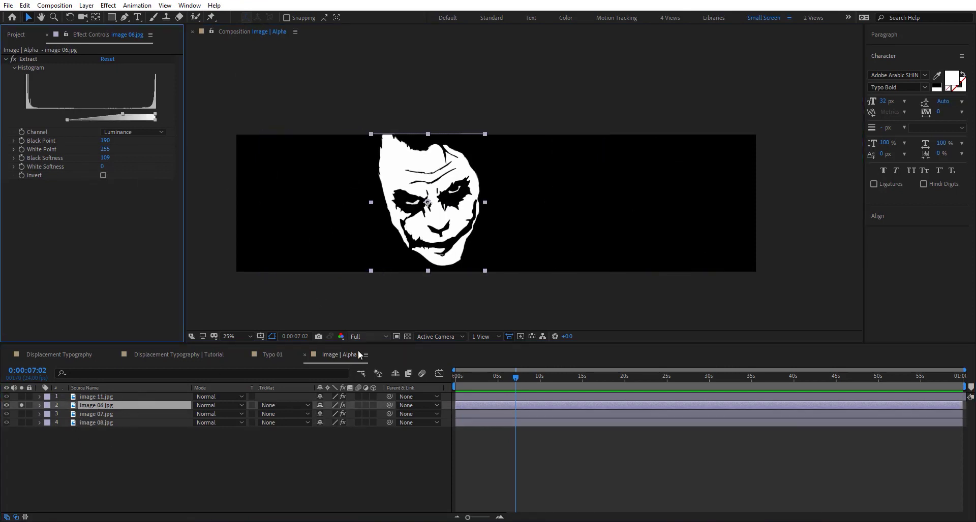
{"action": "left_click", "coordinate": [408, 337]}
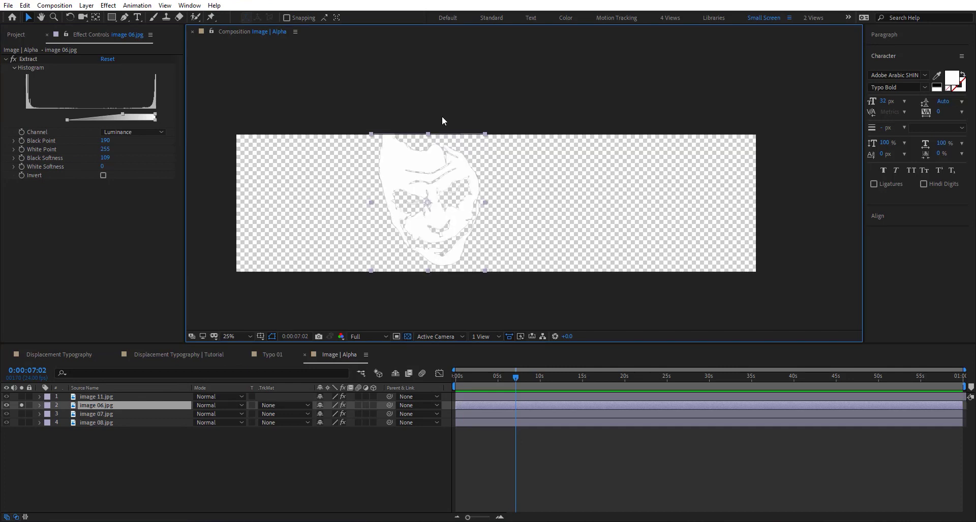
{"action": "left_click", "coordinate": [14, 59]}
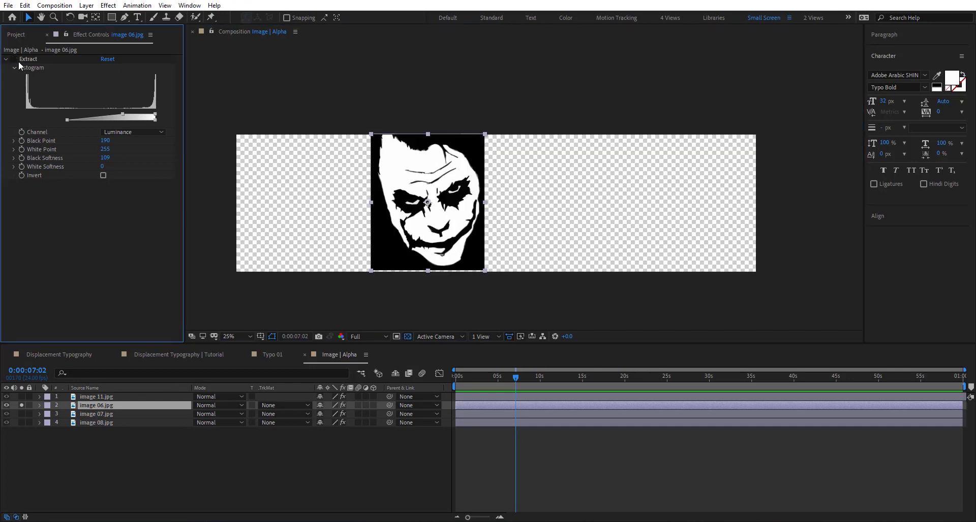
{"action": "left_click", "coordinate": [14, 59]}
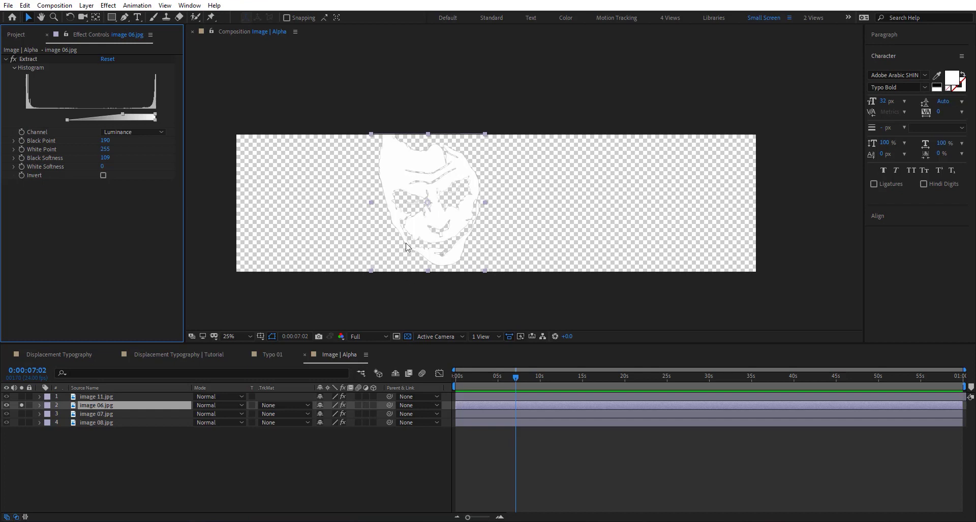
Solo image 07.jpg instead of image 06.jpg, compare it with Extract off and on, and release the solo.
{"action": "left_click", "coordinate": [100, 413]}
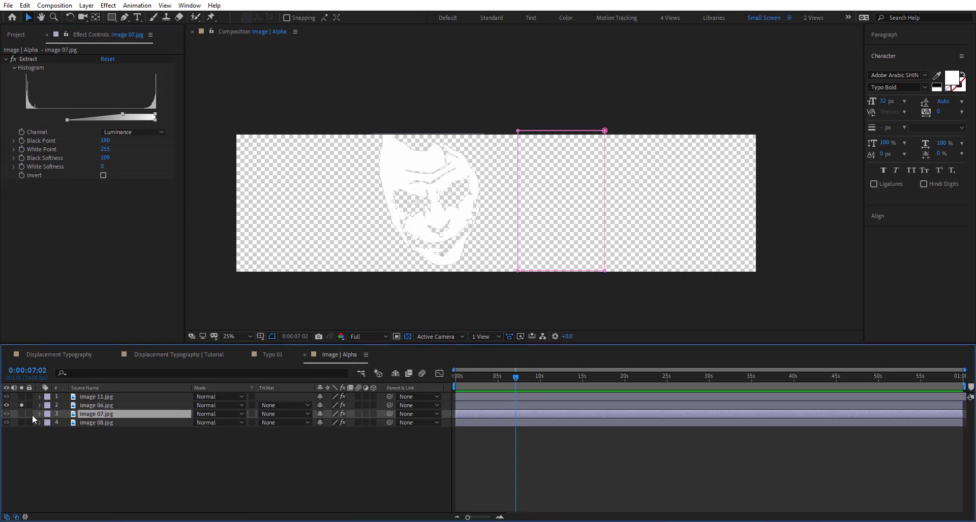
{"action": "left_click", "coordinate": [22, 414]}
{"action": "left_click", "coordinate": [21, 405]}
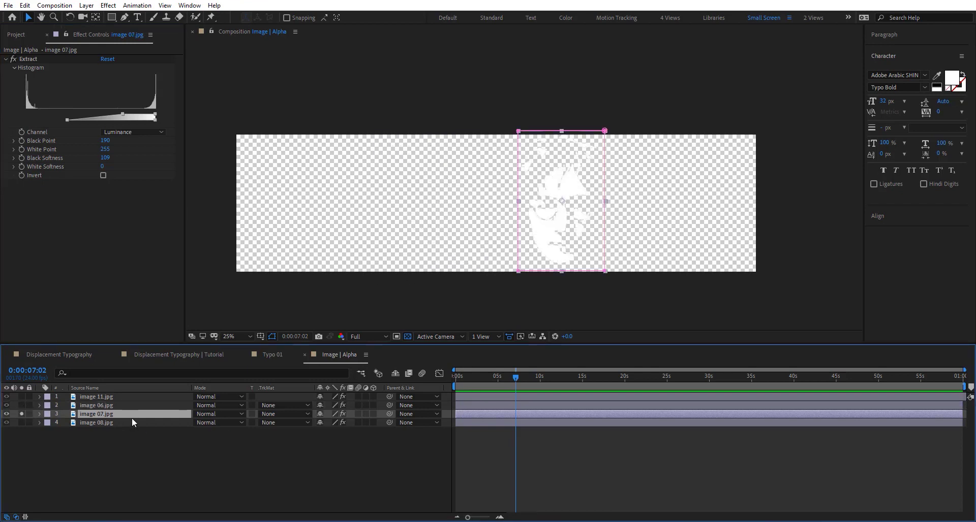
{"action": "left_click", "coordinate": [14, 60]}
{"action": "left_click", "coordinate": [13, 60]}
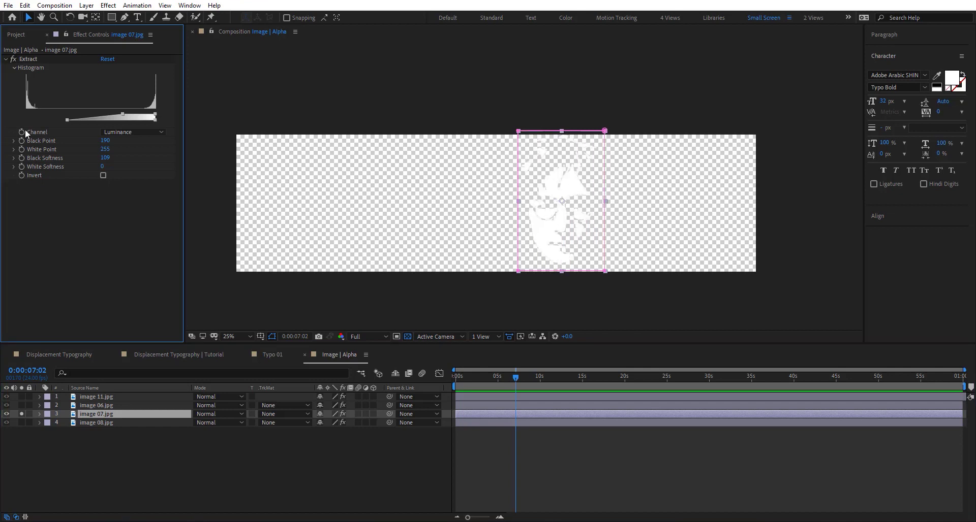
{"action": "left_click", "coordinate": [22, 414]}
Solo image 08.jpg and compare it with its Extract effect off and on.
{"action": "left_click", "coordinate": [108, 423]}
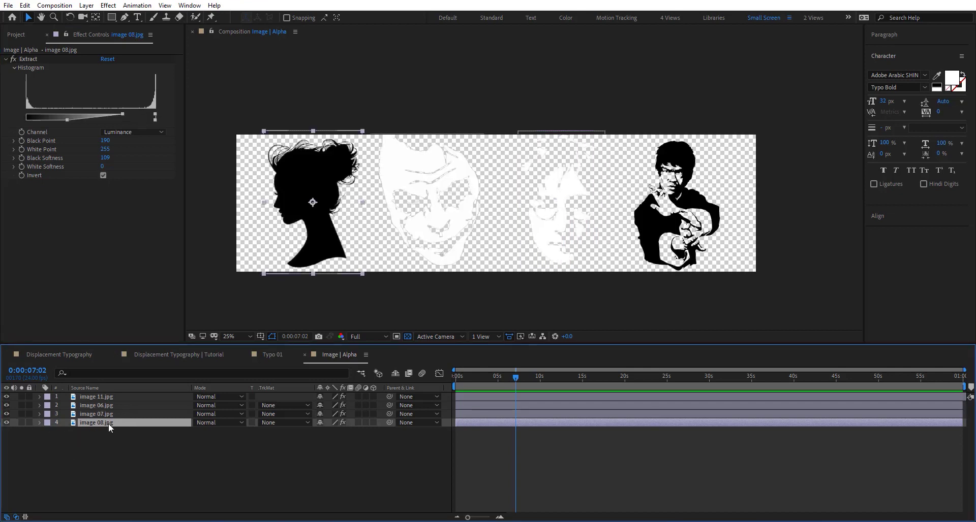
{"action": "left_click", "coordinate": [21, 423]}
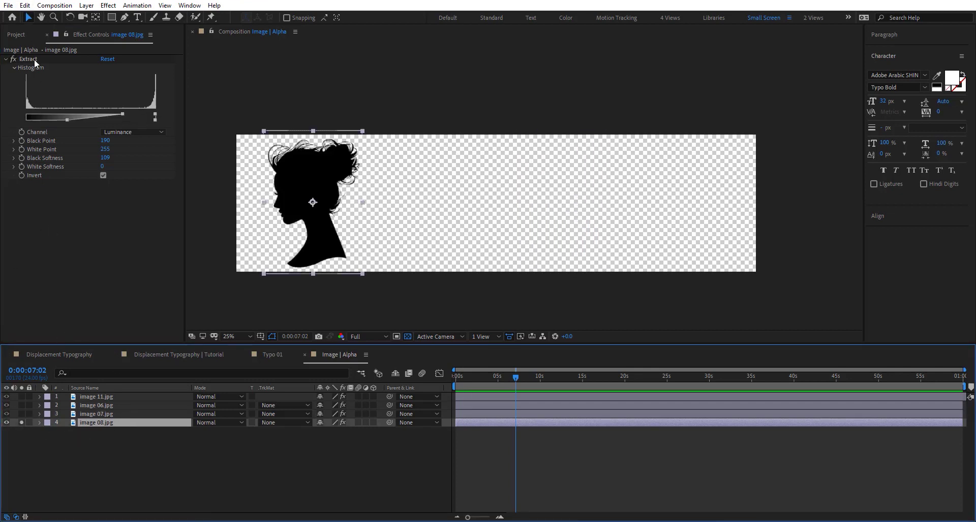
{"action": "left_click", "coordinate": [14, 60]}
{"action": "left_click", "coordinate": [13, 60]}
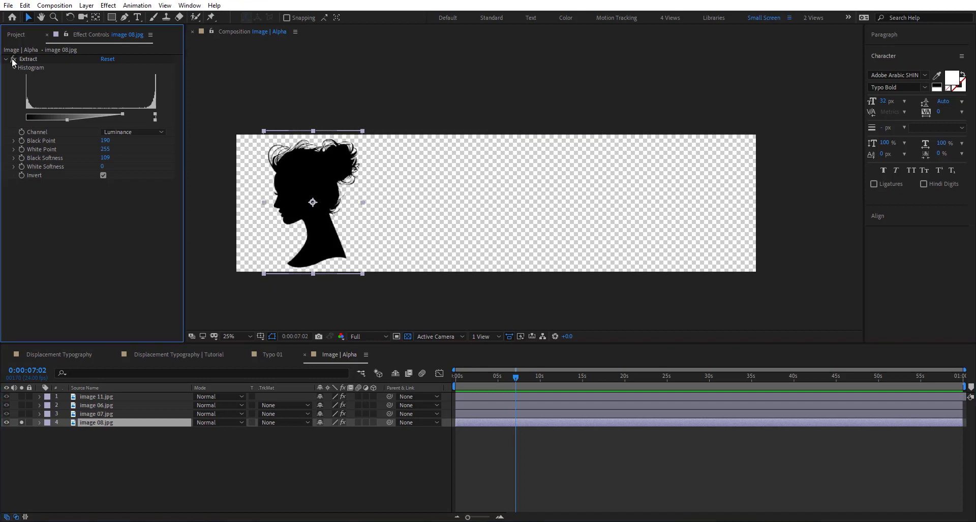
Try image 08.jpg's Extract effect without Invert, then restore Invert and release the layer's solo.
{"action": "left_click", "coordinate": [104, 176]}
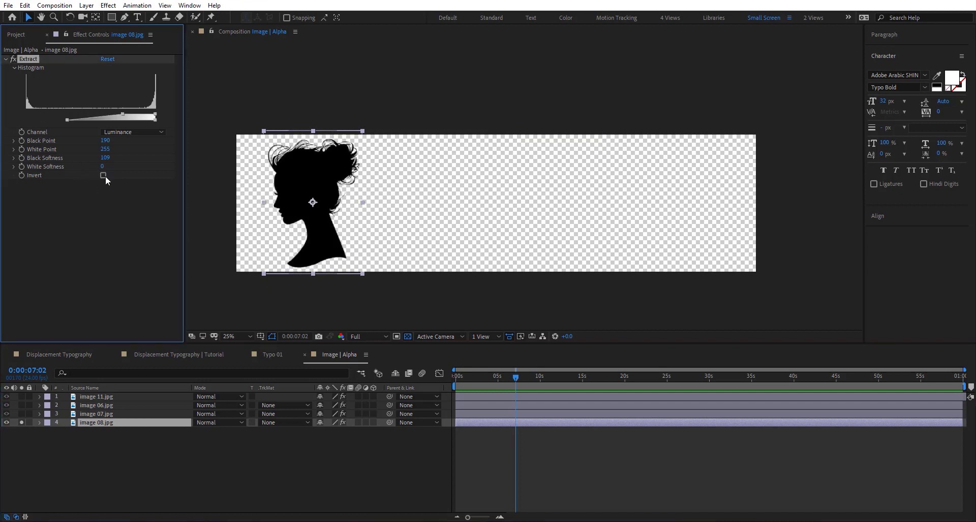
{"action": "left_click", "coordinate": [105, 176]}
{"action": "left_click", "coordinate": [104, 176]}
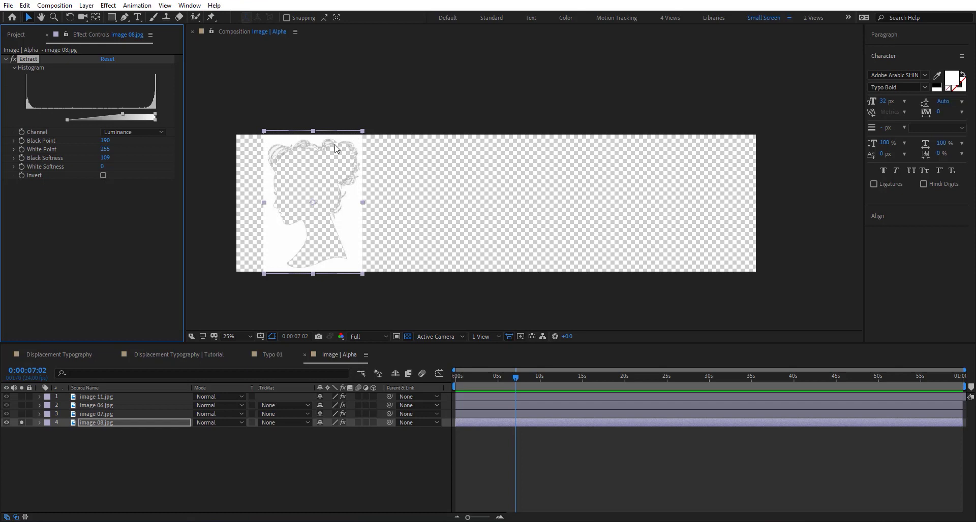
{"action": "left_click", "coordinate": [13, 59]}
{"action": "left_click", "coordinate": [13, 60]}
{"action": "left_click", "coordinate": [103, 175]}
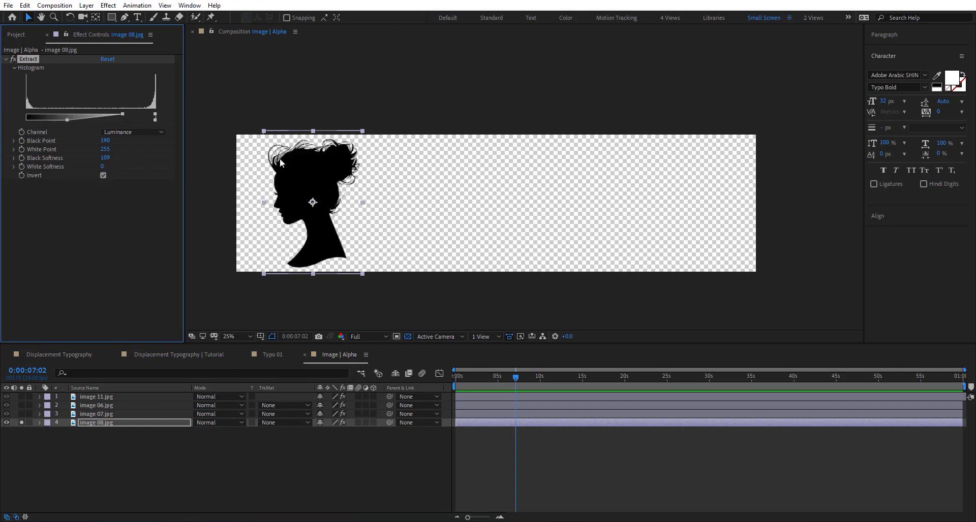
{"action": "left_click", "coordinate": [21, 422]}
Solo image 11.jpg, compare it with Extract off and on, then release the solo and deselect the layer.
{"action": "left_click", "coordinate": [138, 396]}
{"action": "left_click", "coordinate": [21, 397]}
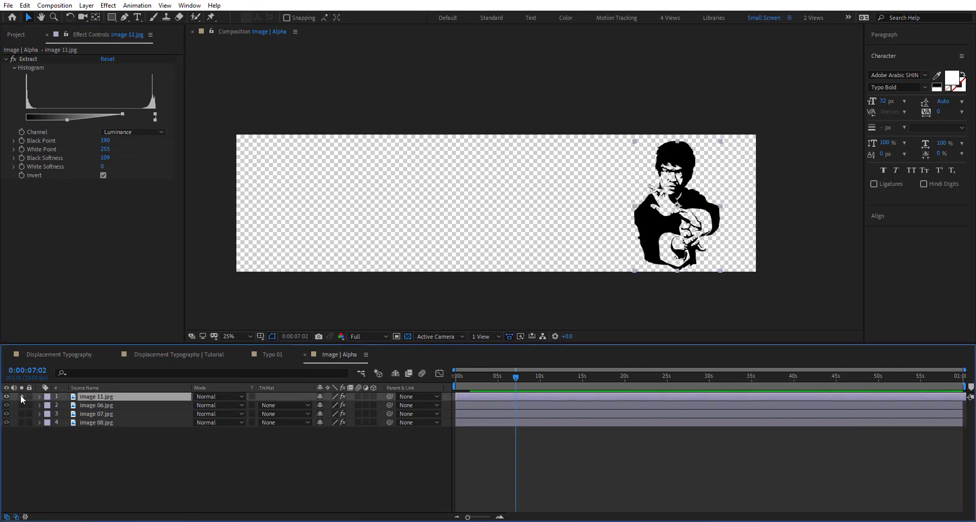
{"action": "left_click", "coordinate": [14, 60]}
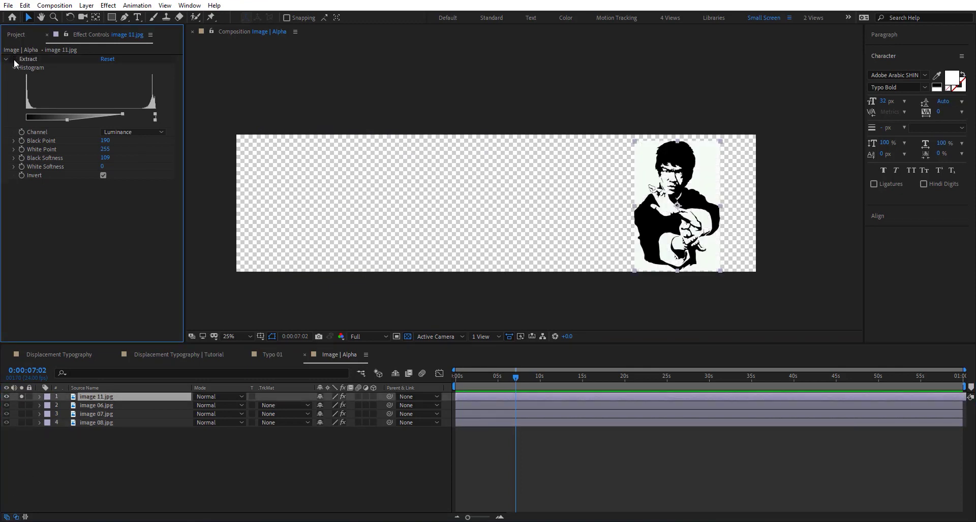
{"action": "left_click", "coordinate": [13, 60]}
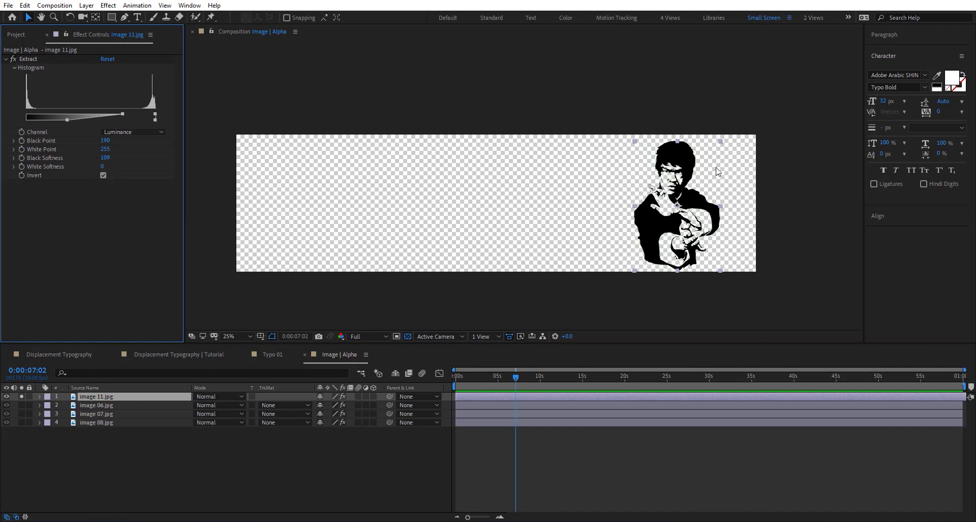
{"action": "left_click", "coordinate": [20, 396]}
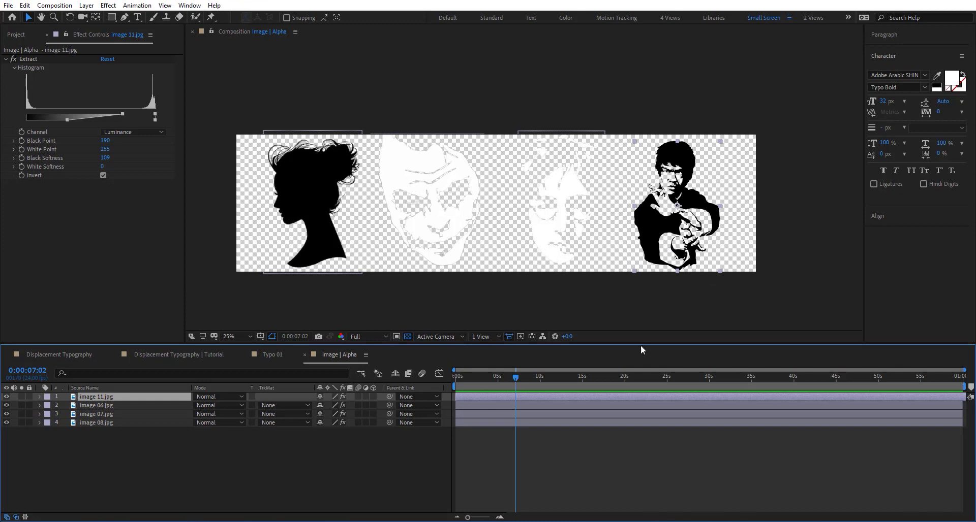
{"action": "left_click", "coordinate": [600, 504]}
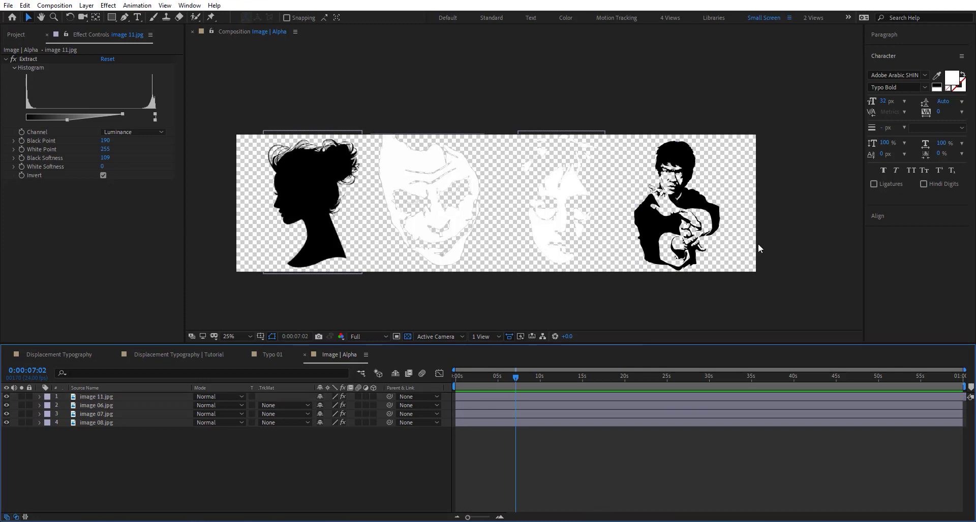
In Displacement Typography | Tutorial, replace the top Typo 01 matte layer with the Image | Alpha composition and scale it to 94.5%.
{"action": "left_click", "coordinate": [282, 353]}
{"action": "key", "text": "shift+comma"}
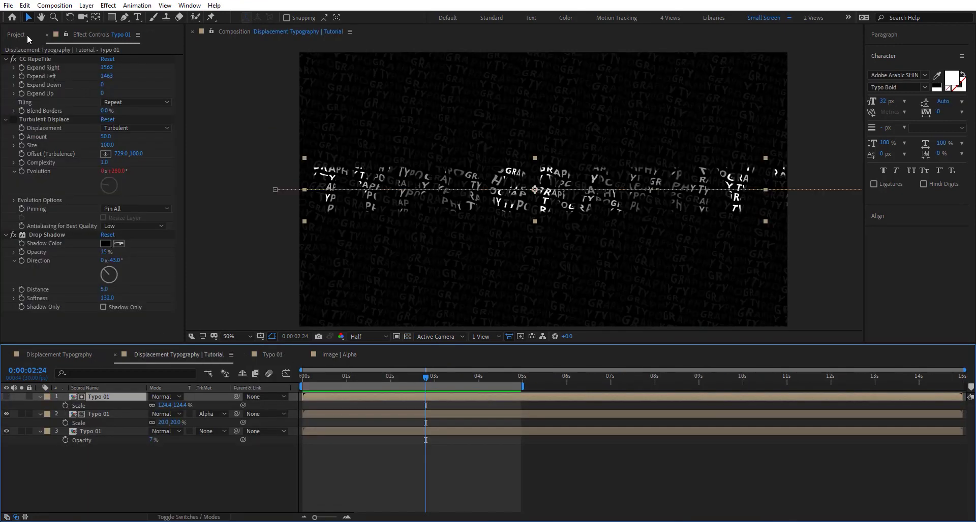
{"action": "left_click", "coordinate": [23, 35]}
{"action": "left_click_drag", "start_coordinate": [58, 162], "coordinate": [109, 397]}
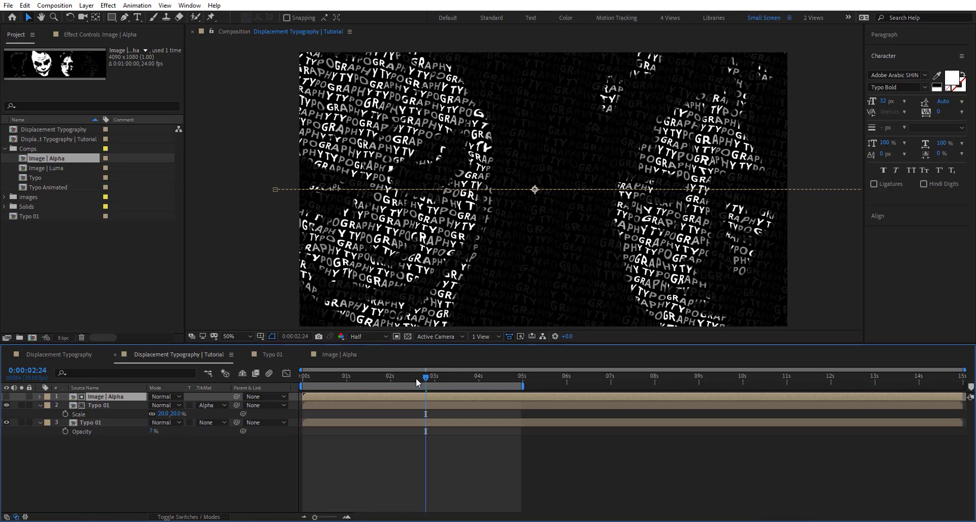
{"action": "key", "text": "shift+s"}
{"action": "left_click_drag", "start_coordinate": [164, 406], "coordinate": [28, 401]}
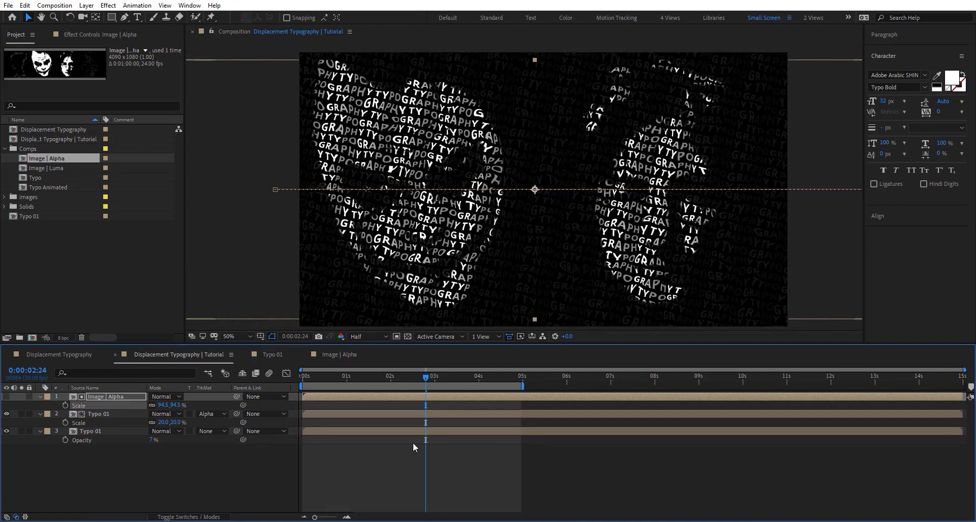
Try a larger scale for the Image | Alpha layer at the start of the timeline.
{"action": "left_click_drag", "start_coordinate": [428, 379], "coordinate": [279, 371]}
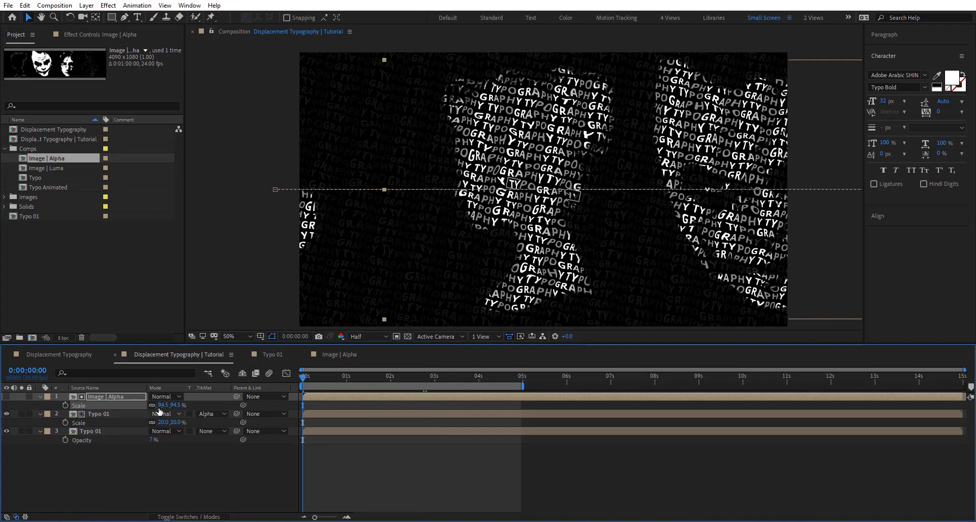
{"action": "left_click", "coordinate": [162, 405]}
{"action": "type", "text": "189.5"}
{"action": "key", "text": "Return"}
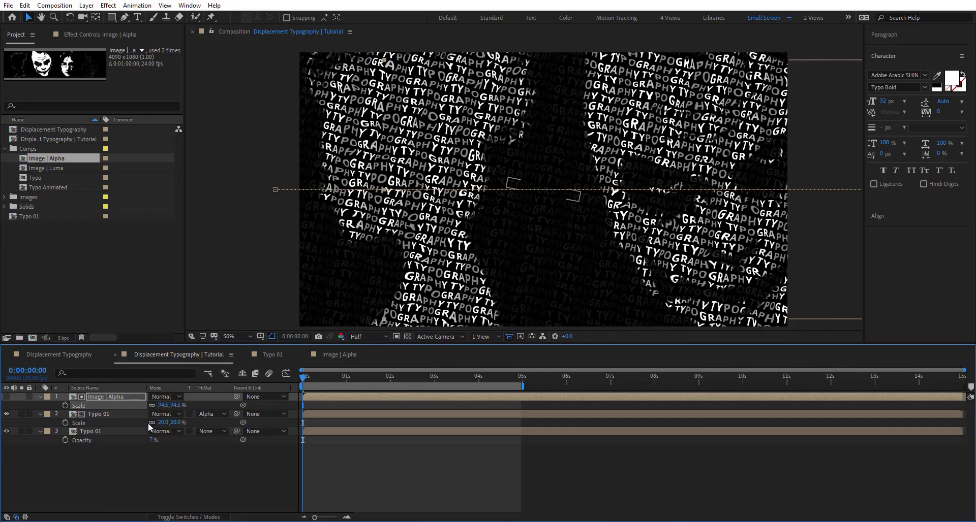
Set Image | Alpha's Position to 926, 540 at 0:00:00:00 and to -1971, 540 at the 0:00:04:28 keyframe.
{"action": "key", "text": "p"}
{"action": "left_click_drag", "start_coordinate": [152, 410], "coordinate": [122, 405]}
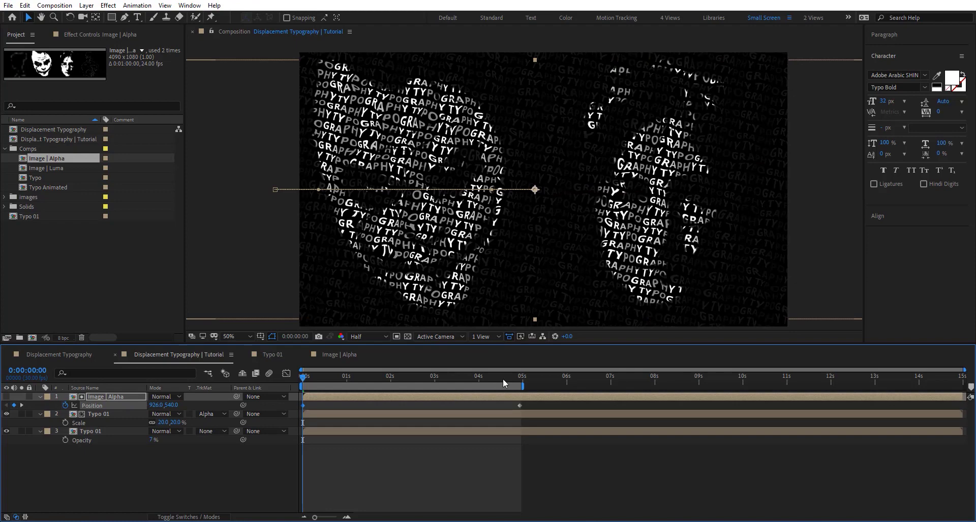
{"action": "left_click_drag", "start_coordinate": [503, 382], "coordinate": [521, 379]}
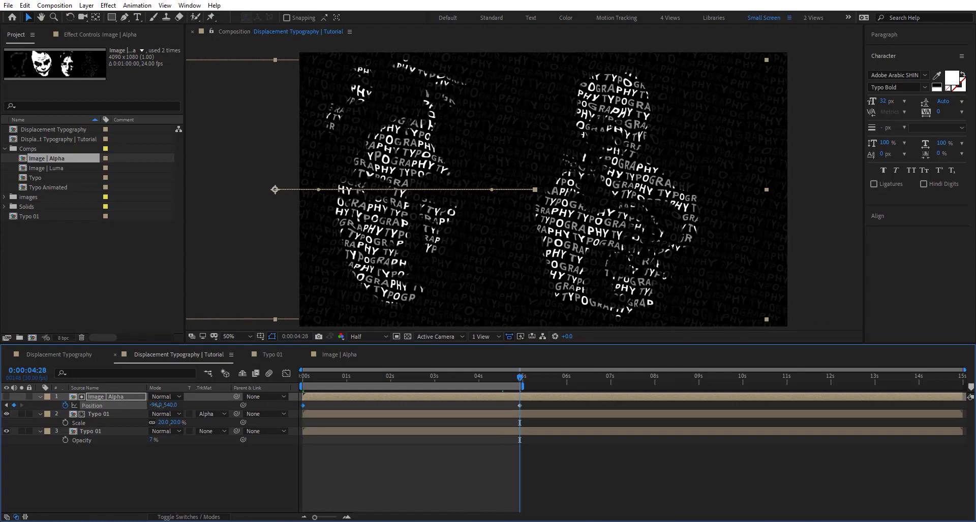
{"action": "left_click_drag", "start_coordinate": [156, 406], "coordinate": [82, 399]}
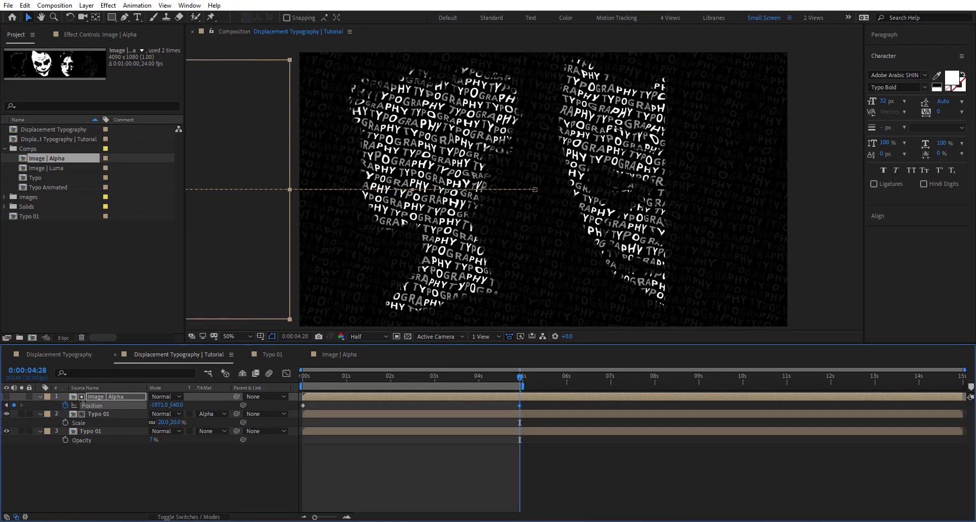
Increase CC RepeTile's Expand Right on Image | Alpha to 2045 and scrub back through the slide to check the repeated images.
{"action": "left_click", "coordinate": [124, 36]}
{"action": "left_click_drag", "start_coordinate": [107, 68], "coordinate": [137, 67]}
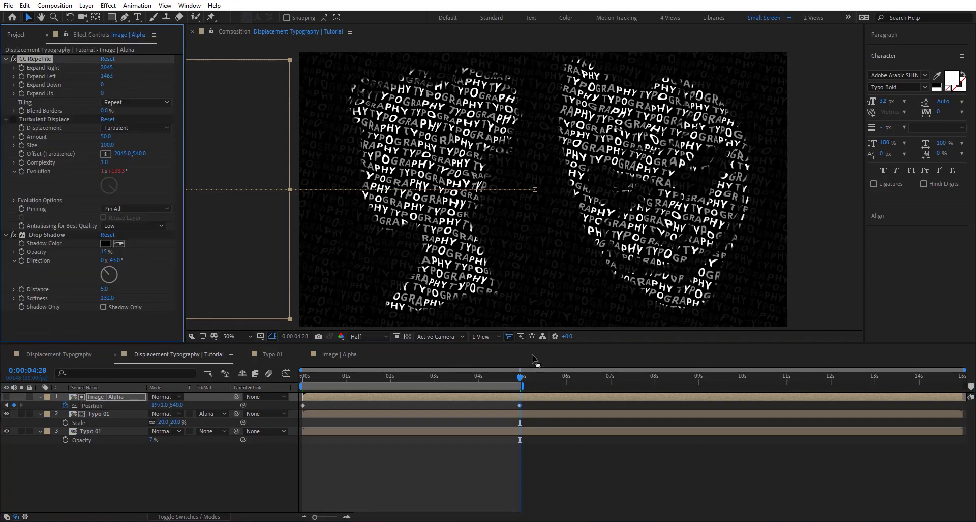
{"action": "left_click_drag", "start_coordinate": [520, 381], "coordinate": [451, 381]}
{"action": "left_click_drag", "start_coordinate": [322, 379], "coordinate": [275, 379]}
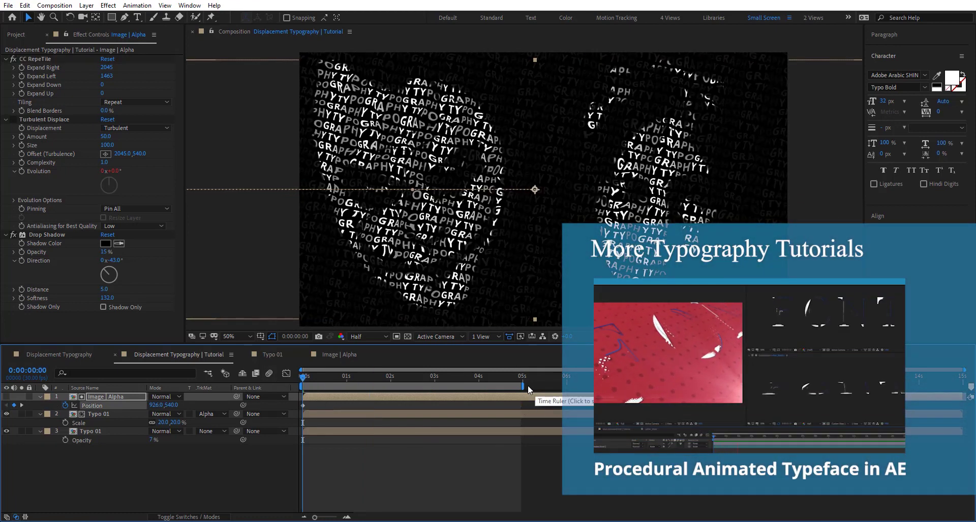
Extend the work area to about 7 seconds, with Image | Alpha's last Position keyframe at 0:00:07:00, and preview the slide.
{"action": "left_click_drag", "start_coordinate": [527, 385], "coordinate": [630, 385]}
{"action": "left_click", "coordinate": [610, 376]}
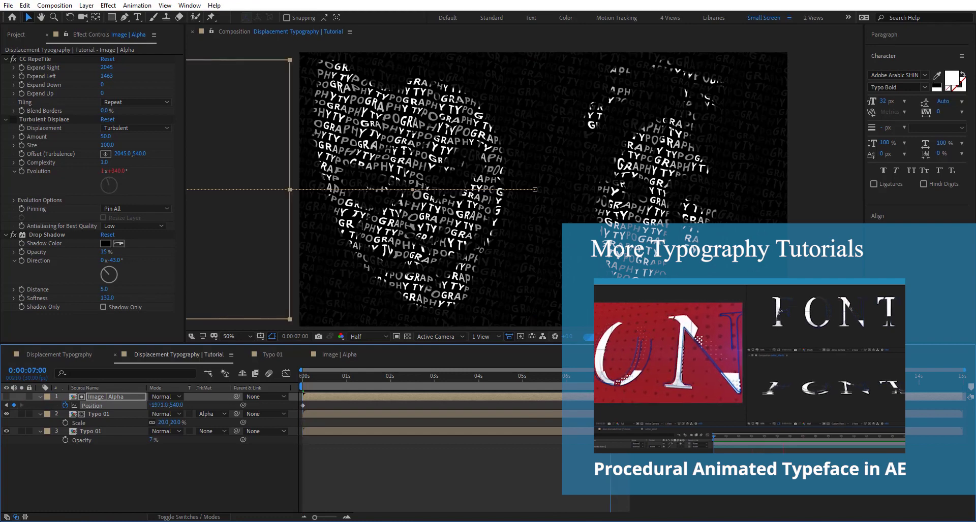
{"action": "key", "text": "space"}
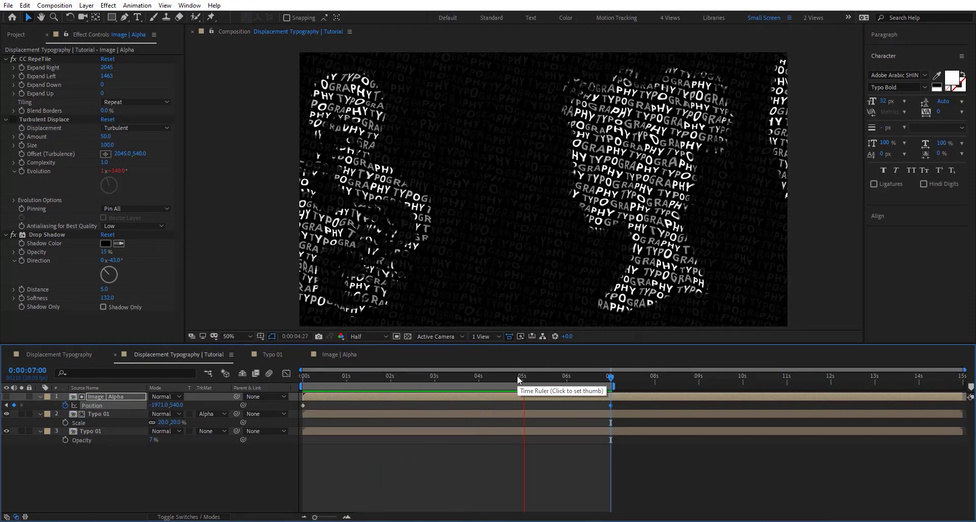
At 0:00:04:20, set the Opacity of Image | Alpha's Drop Shadow effect to 29%.
{"action": "left_click_drag", "start_coordinate": [478, 376], "coordinate": [499, 385]}
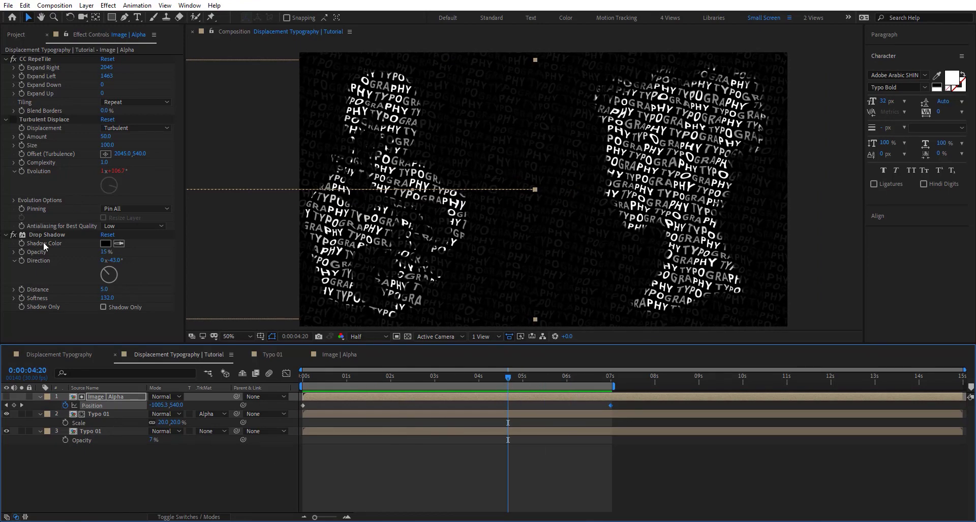
{"action": "left_click", "coordinate": [20, 235]}
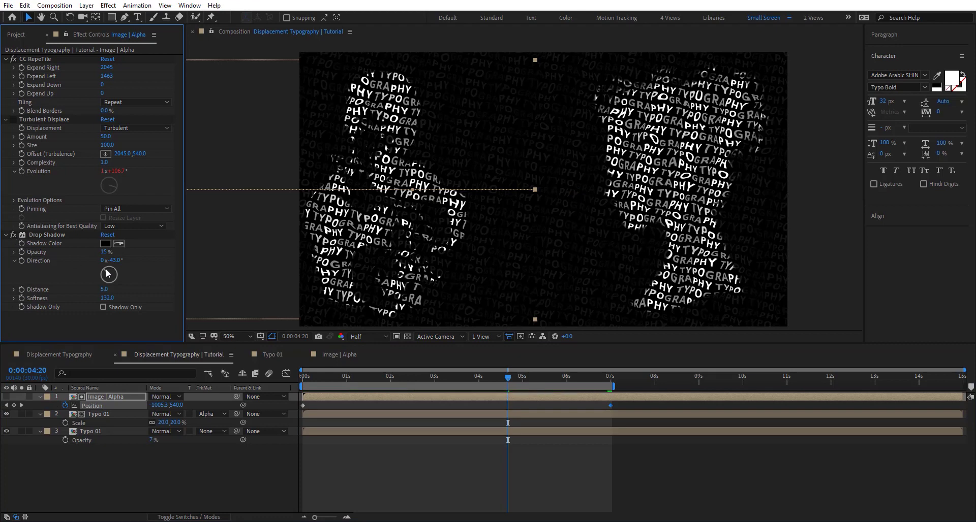
{"action": "left_click_drag", "start_coordinate": [104, 252], "coordinate": [154, 253]}
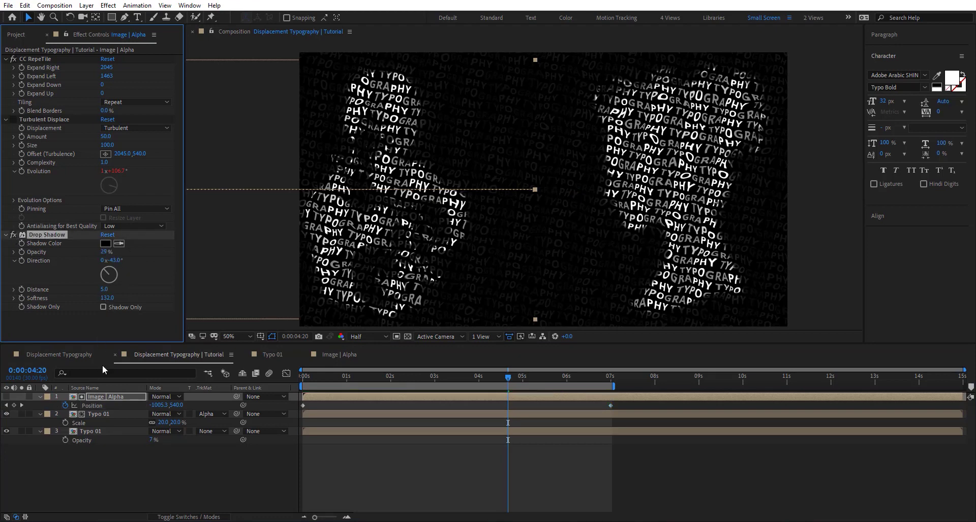
Inspect the image layers inside the Image | Alpha composition, then return to the tutorial composition and examine the Drop Shadow effect.
{"action": "double_click", "coordinate": [111, 396]}
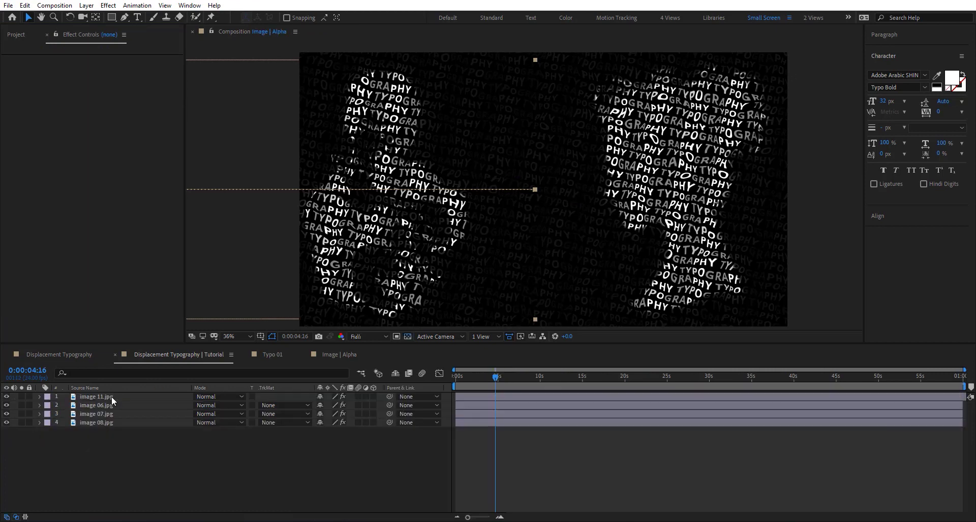
{"action": "left_click", "coordinate": [528, 398]}
{"action": "left_click", "coordinate": [529, 405]}
{"action": "left_click", "coordinate": [529, 414]}
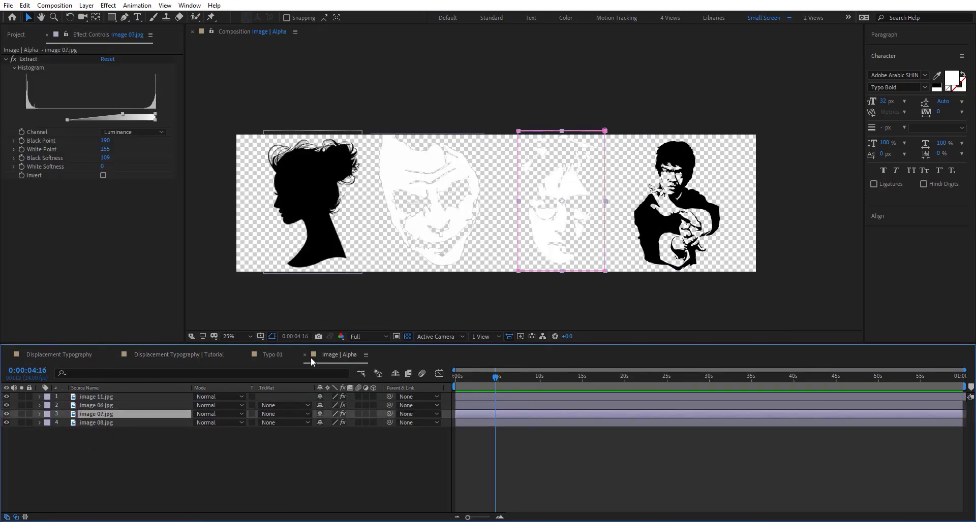
{"action": "left_click", "coordinate": [209, 355]}
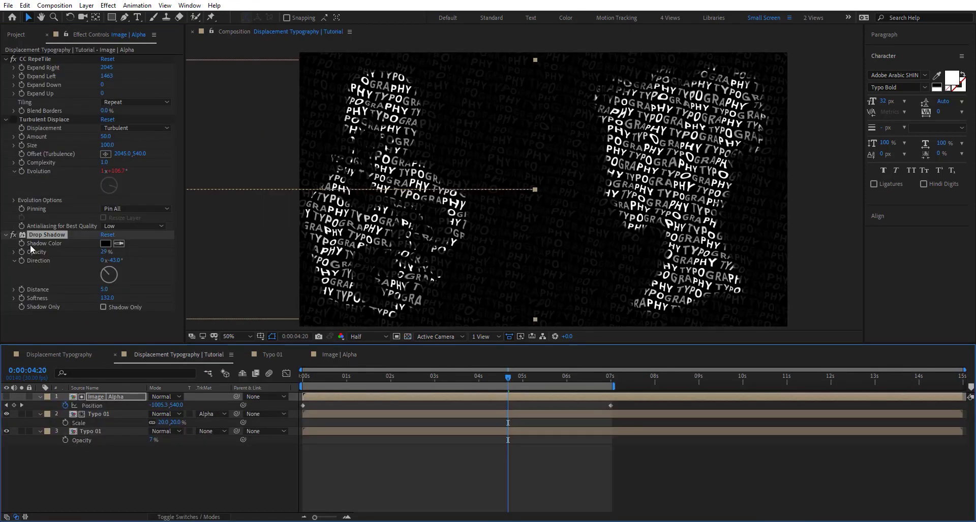
{"action": "left_click", "coordinate": [16, 237]}
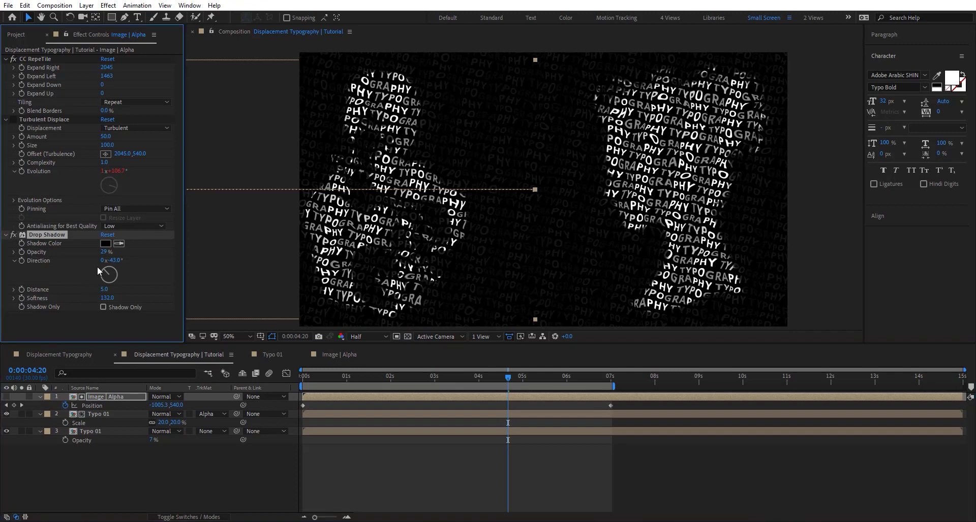
Open the Image | Luma composition, examine its Black Solid 2 background and compare image 11.jpg with Invert off and on.
{"action": "left_click", "coordinate": [21, 35]}
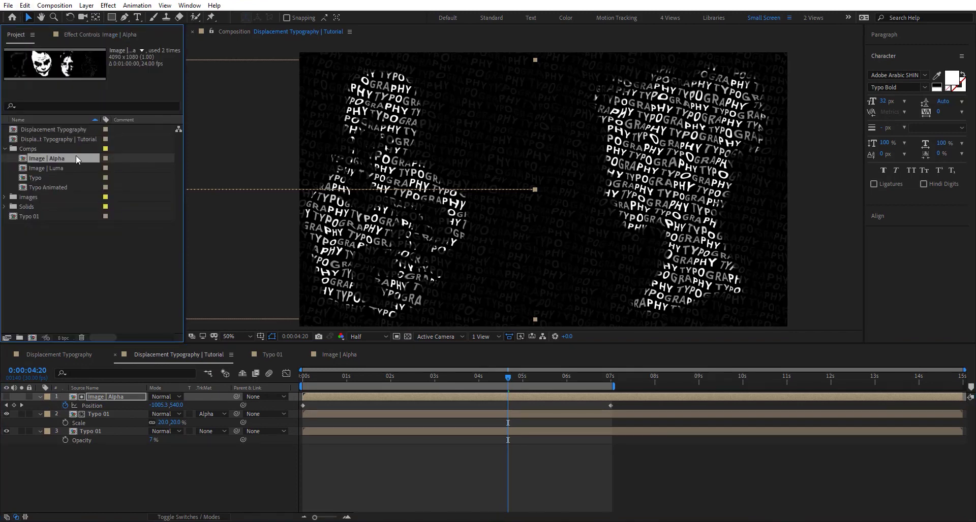
{"action": "double_click", "coordinate": [68, 168]}
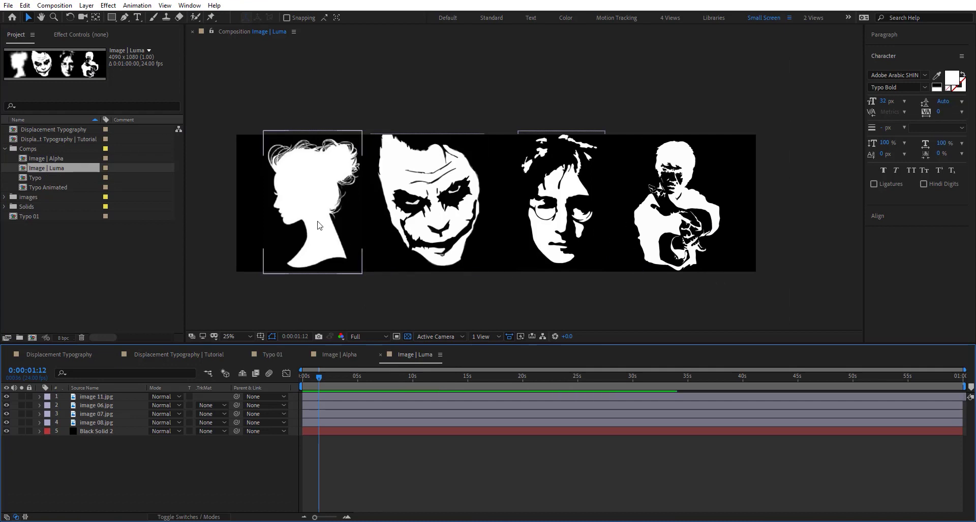
{"action": "left_click", "coordinate": [79, 431]}
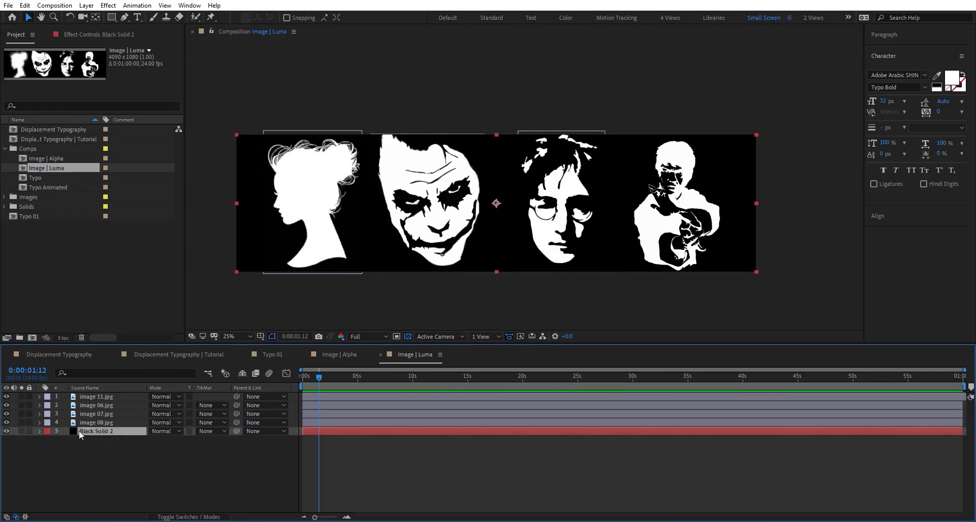
{"action": "left_click_drag", "start_coordinate": [326, 379], "coordinate": [374, 378]}
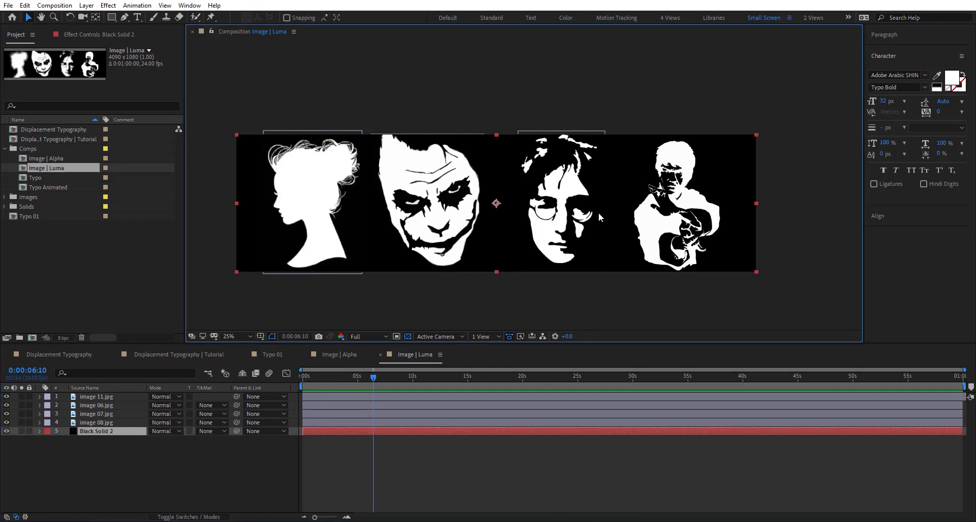
{"action": "left_click", "coordinate": [101, 396]}
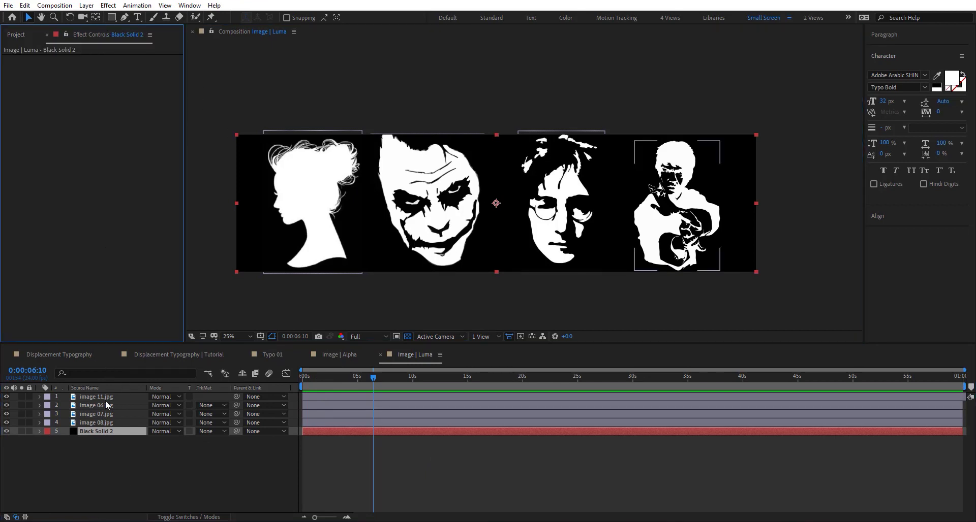
{"action": "left_click", "coordinate": [14, 59]}
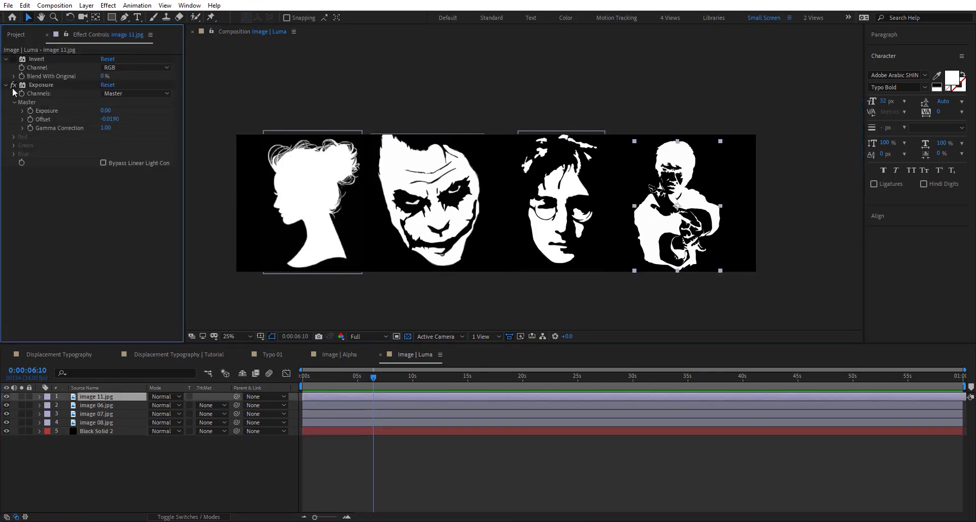
{"action": "left_click", "coordinate": [14, 59]}
In the tutorial composition, try Image | Luma as a Luma Matte for Typo 01 and compare its Drop Shadow off and on.
{"action": "left_click", "coordinate": [172, 355]}
{"action": "left_click", "coordinate": [95, 168]}
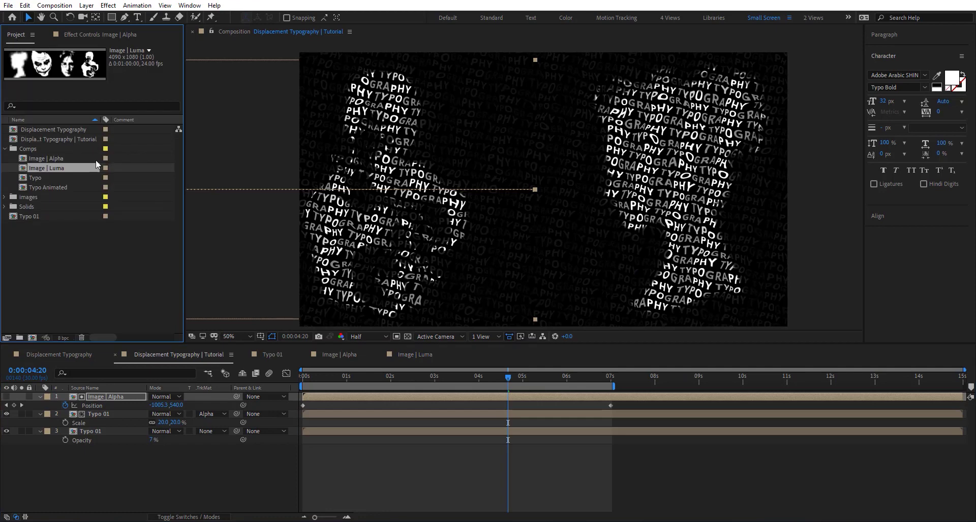
{"action": "left_click_drag", "start_coordinate": [69, 165], "coordinate": [115, 396]}
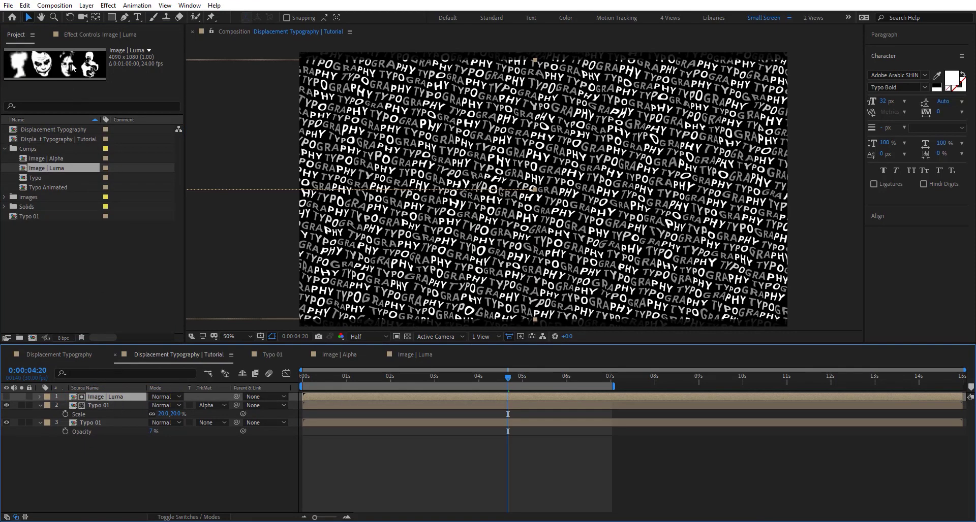
{"action": "left_click", "coordinate": [78, 32]}
{"action": "left_click", "coordinate": [215, 405]}
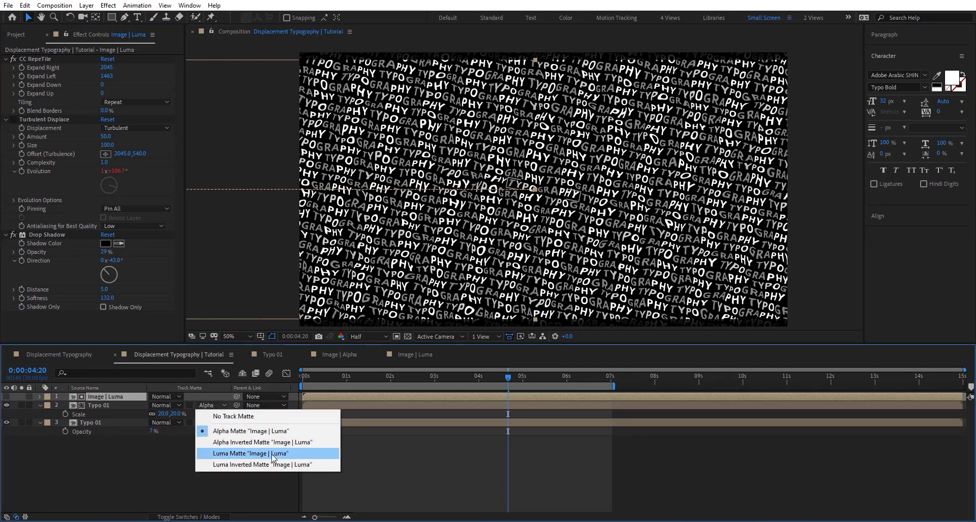
{"action": "left_click", "coordinate": [265, 454]}
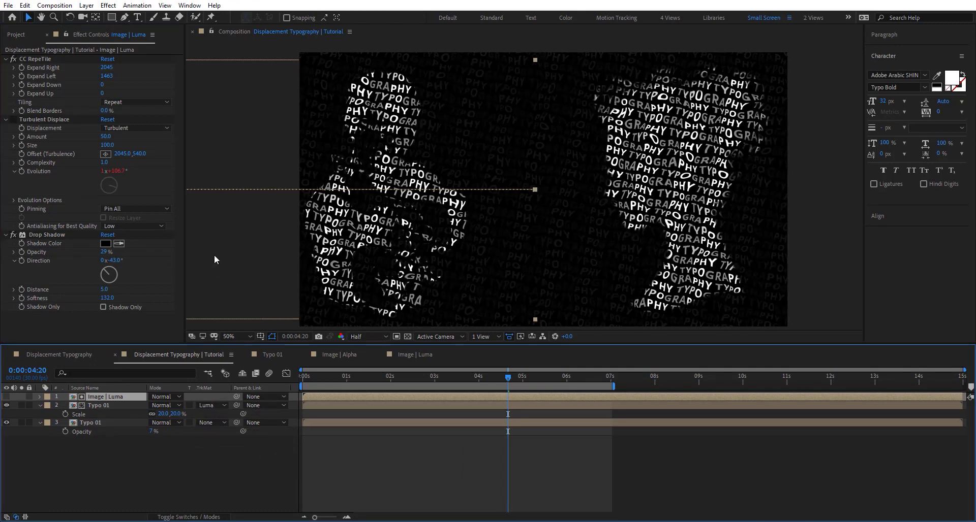
{"action": "left_click", "coordinate": [15, 237]}
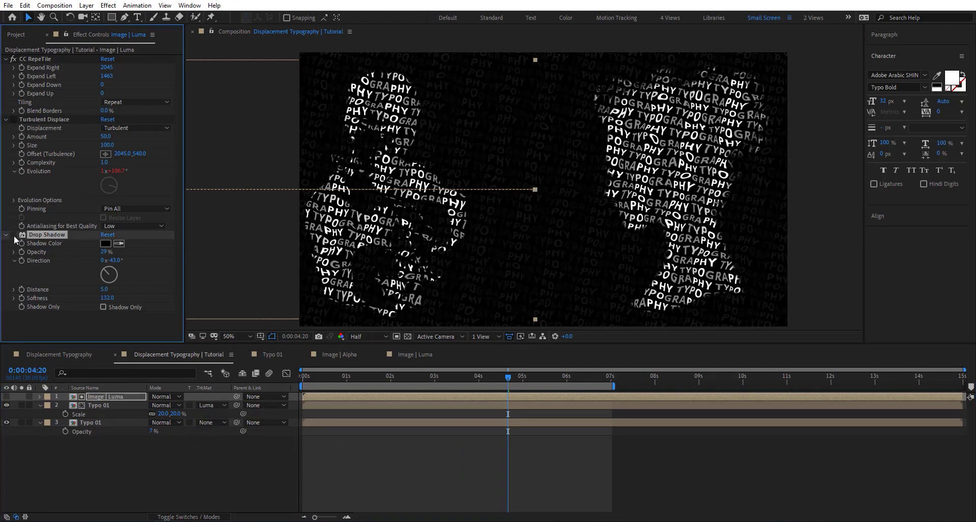
{"action": "left_click", "coordinate": [101, 397]}
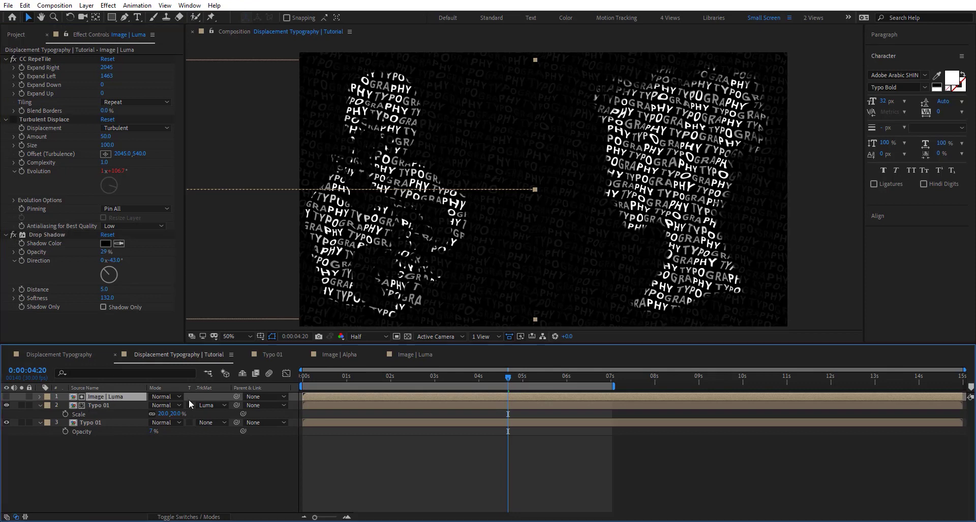
Replace the Image | Luma matte layer with Image | Alpha and set Typo 01's track matte back to Alpha Matte.
{"action": "left_click", "coordinate": [22, 37]}
{"action": "left_click_drag", "start_coordinate": [53, 159], "coordinate": [114, 398]}
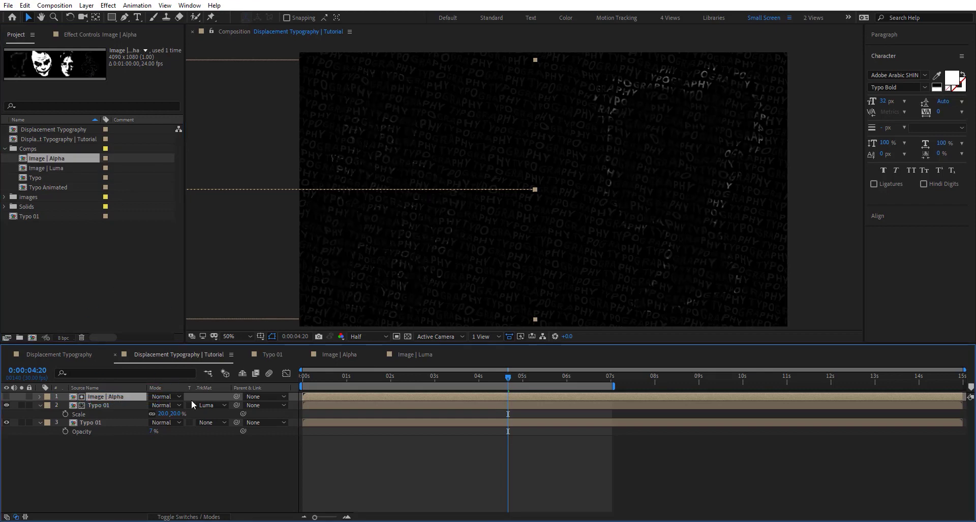
{"action": "left_click", "coordinate": [213, 406]}
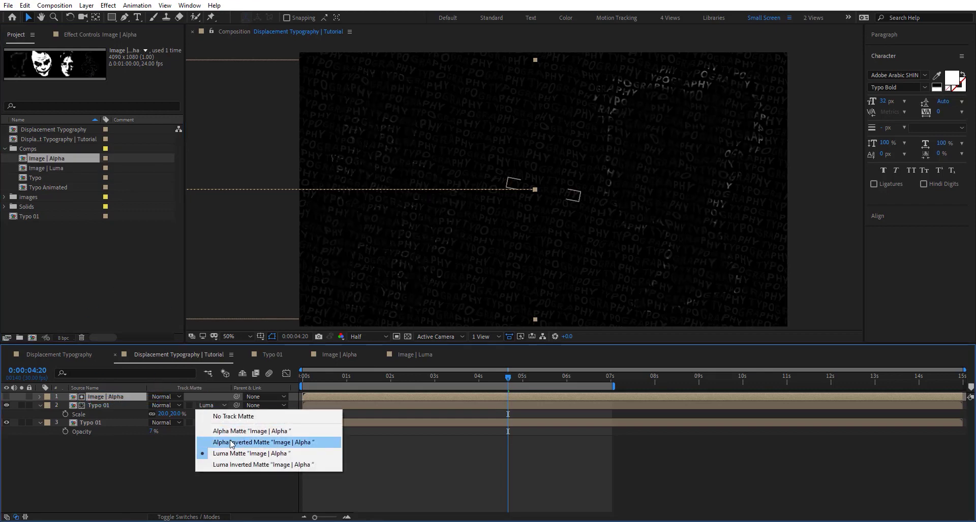
{"action": "left_click", "coordinate": [275, 431]}
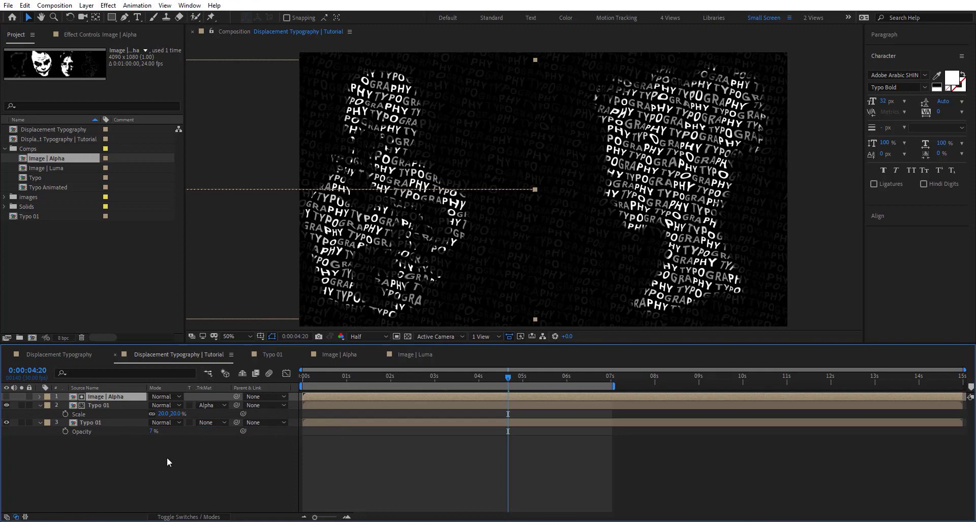
Add a null object and parent the Image | Alpha layer and both Typo 01 layers to it.
{"action": "left_click", "coordinate": [228, 449]}
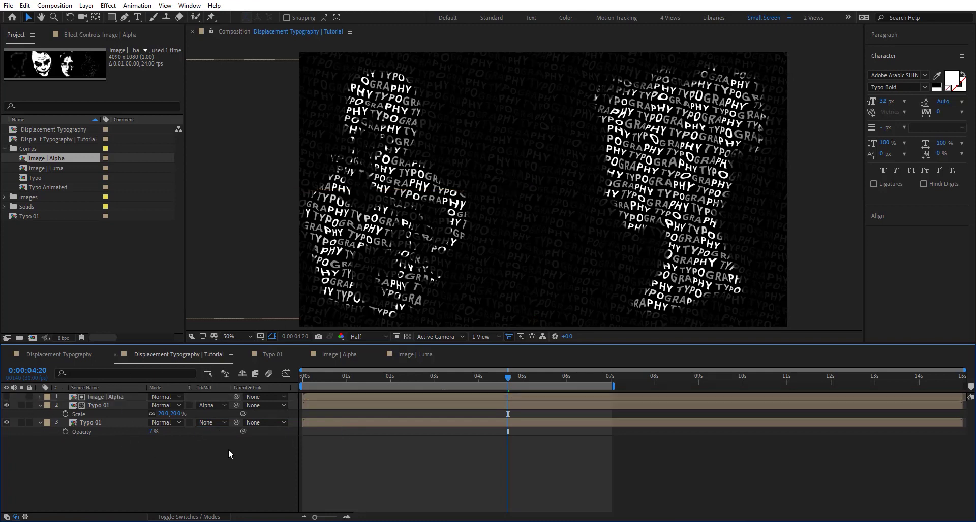
{"action": "key", "text": "ctrl+alt+shift+y"}
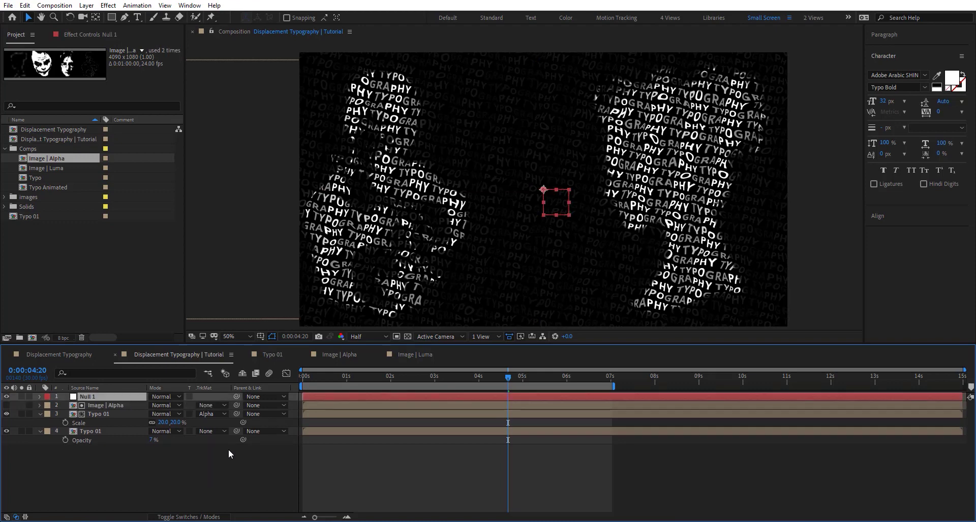
{"action": "left_click", "coordinate": [115, 405]}
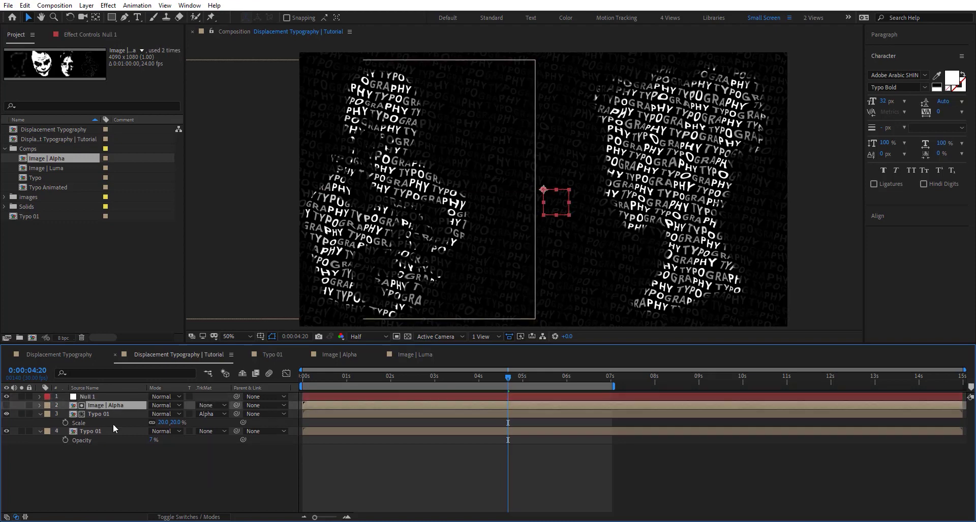
{"action": "left_click", "coordinate": [104, 431], "text": "shift"}
{"action": "left_click_drag", "start_coordinate": [236, 406], "coordinate": [115, 398]}
Scale Null 1 down to 92.2% and collapse the properties of both Typo 01 layers.
{"action": "left_click", "coordinate": [160, 399]}
{"action": "key", "text": "s"}
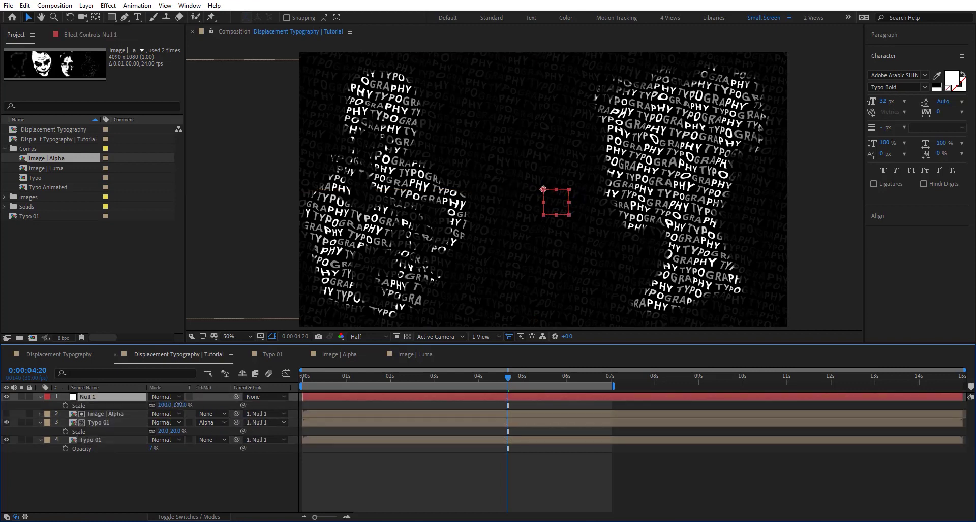
{"action": "left_click_drag", "start_coordinate": [178, 405], "coordinate": [141, 405]}
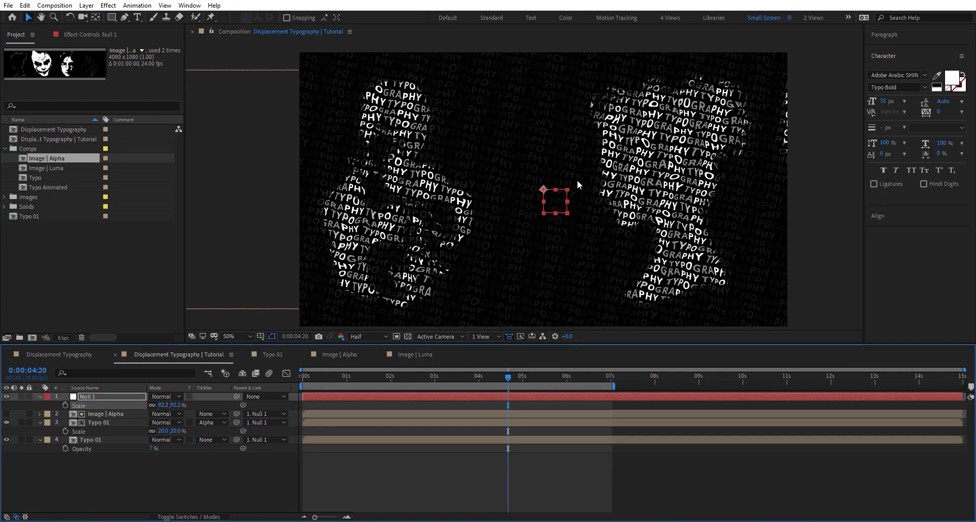
{"action": "left_click", "coordinate": [41, 422]}
{"action": "left_click", "coordinate": [40, 431]}
{"action": "left_click", "coordinate": [82, 474]}
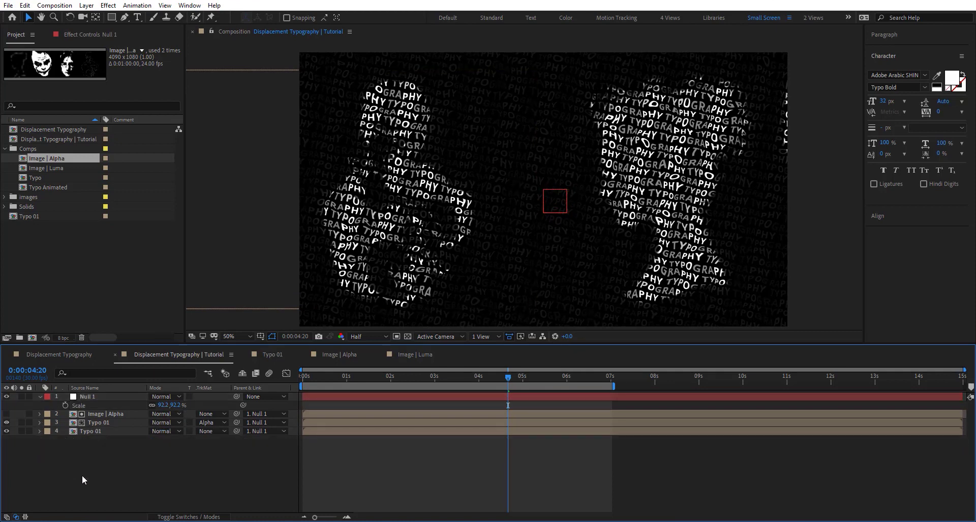
Add an adjustment layer named CC above all layers and apply the Tint effect to it.
{"action": "key", "text": "ctrl+alt+y"}
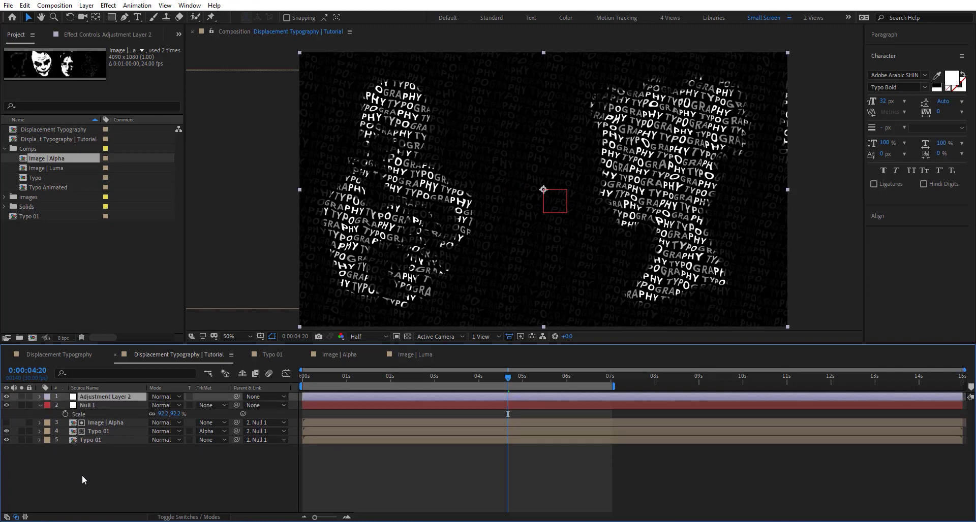
{"action": "key", "text": "Return"}
{"action": "type", "text": "CC"}
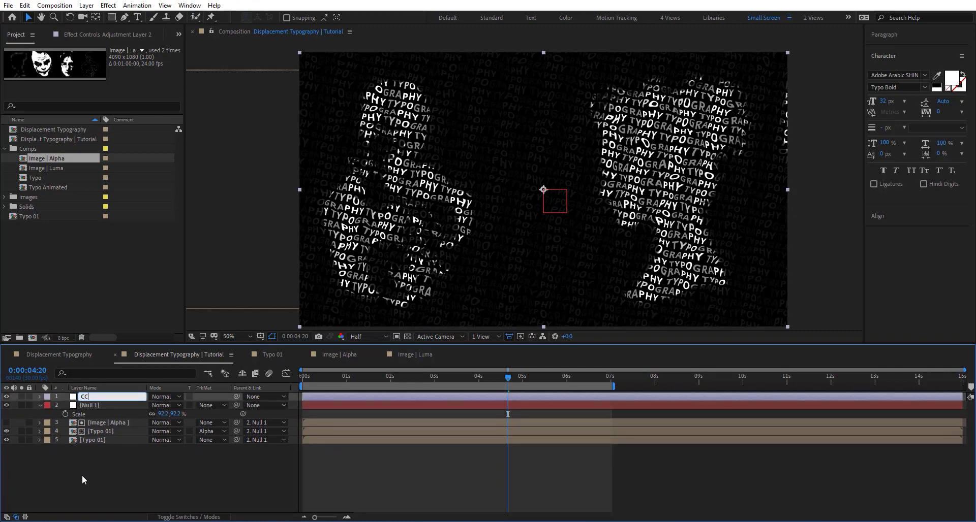
{"action": "key", "text": "Return"}
{"action": "key", "text": "ctrl+space"}
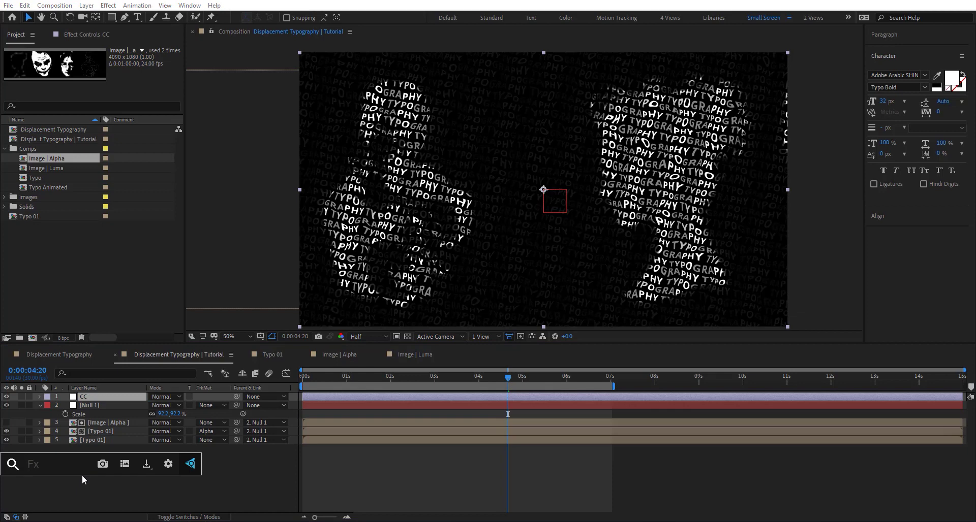
{"action": "type", "text": "tint"}
{"action": "key", "text": "Return"}
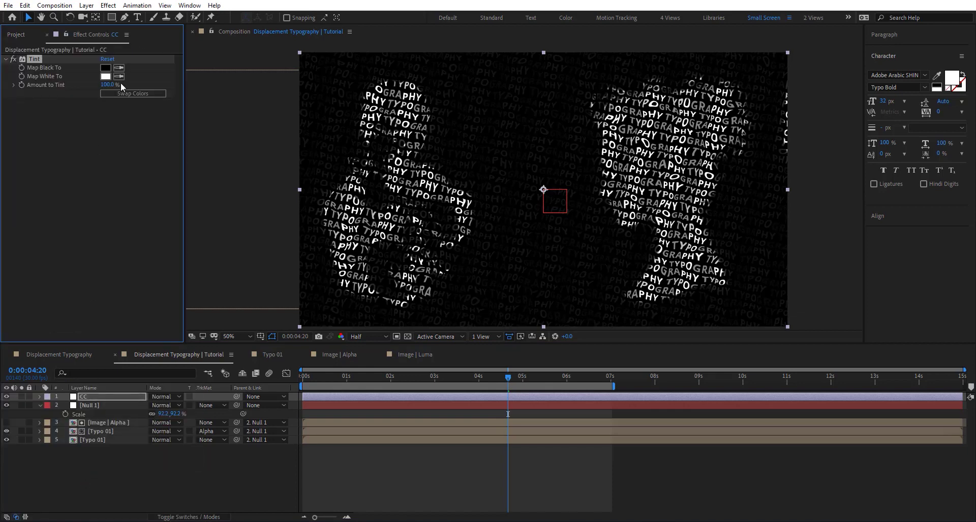
Set the Tint effect's Map White To color to teal, around 10A3A5.
{"action": "left_click", "coordinate": [106, 77]}
{"action": "type", "text": "1028A5"}
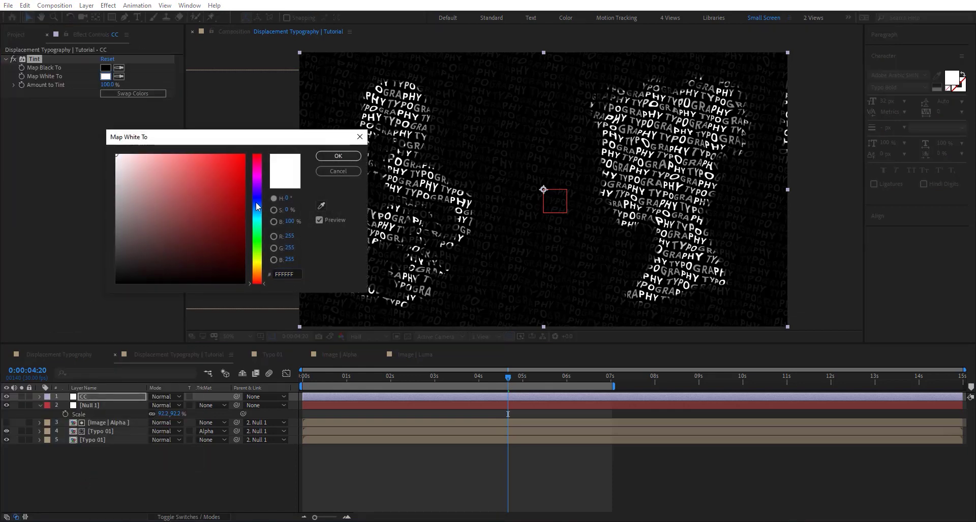
{"action": "left_click_drag", "start_coordinate": [262, 202], "coordinate": [261, 220]}
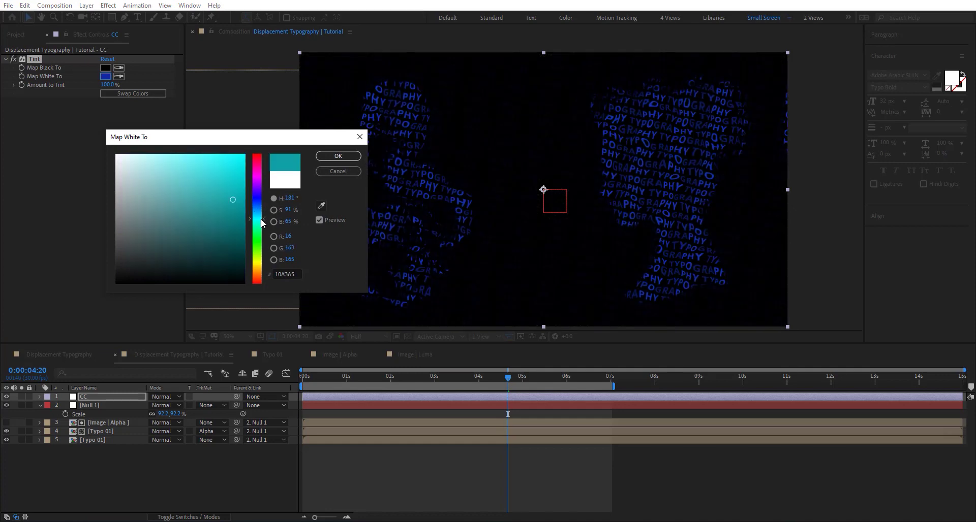
{"action": "left_click", "coordinate": [338, 156]}
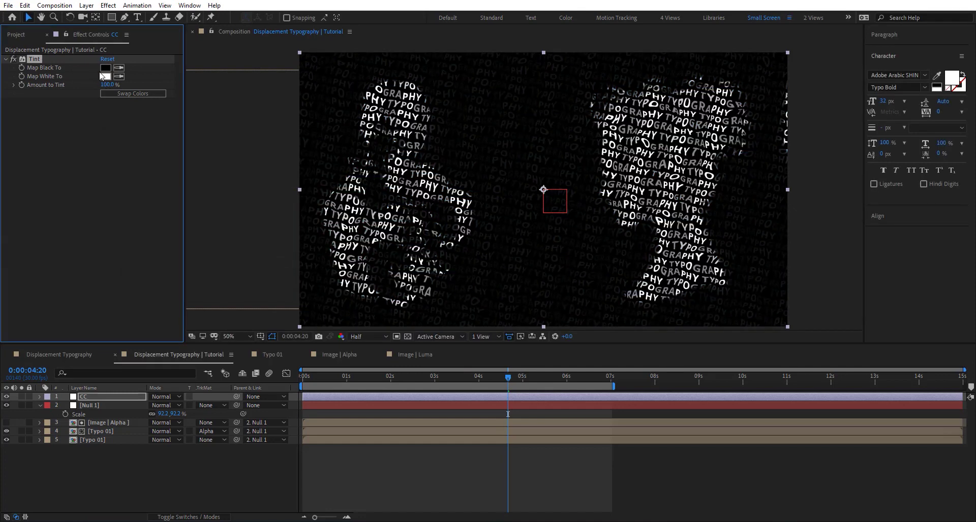
Set the Tint effect's Map Black To color to purple 3F0446.
{"action": "left_click", "coordinate": [105, 68]}
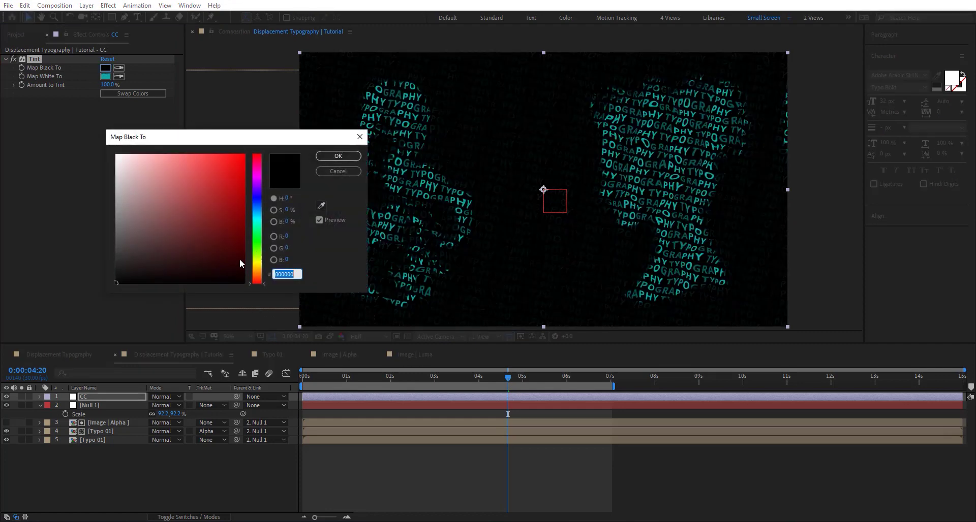
{"action": "left_click_drag", "start_coordinate": [173, 269], "coordinate": [201, 264]}
{"action": "left_click_drag", "start_coordinate": [258, 200], "coordinate": [257, 178]}
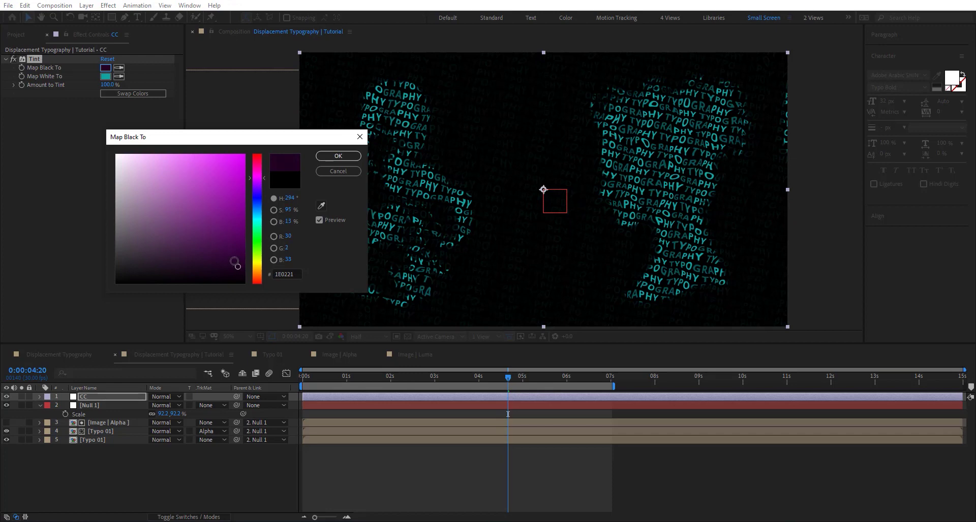
{"action": "left_click", "coordinate": [236, 248]}
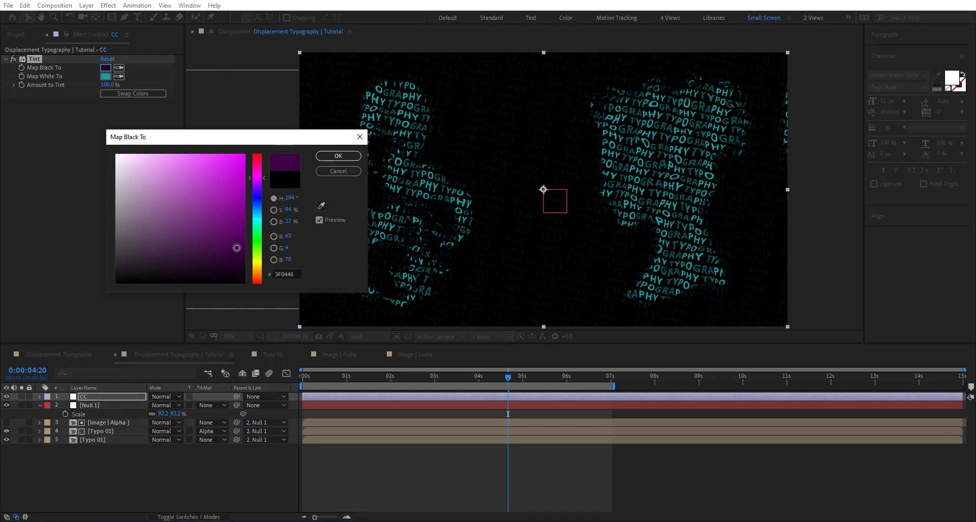
{"action": "left_click", "coordinate": [334, 156]}
Examine the tinted background between the letters up close and check the Map Black To color.
{"action": "key", "text": "period"}
{"action": "key", "text": "period"}
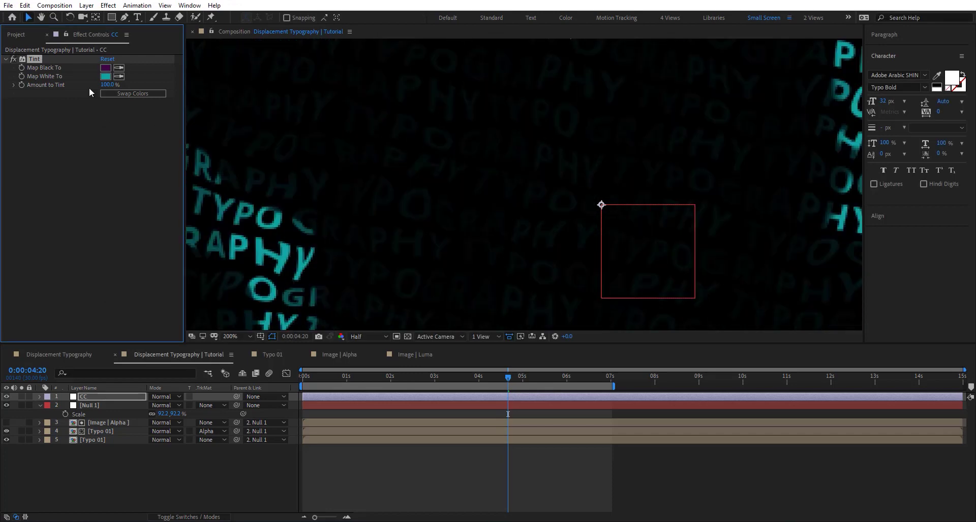
{"action": "left_click", "coordinate": [106, 68]}
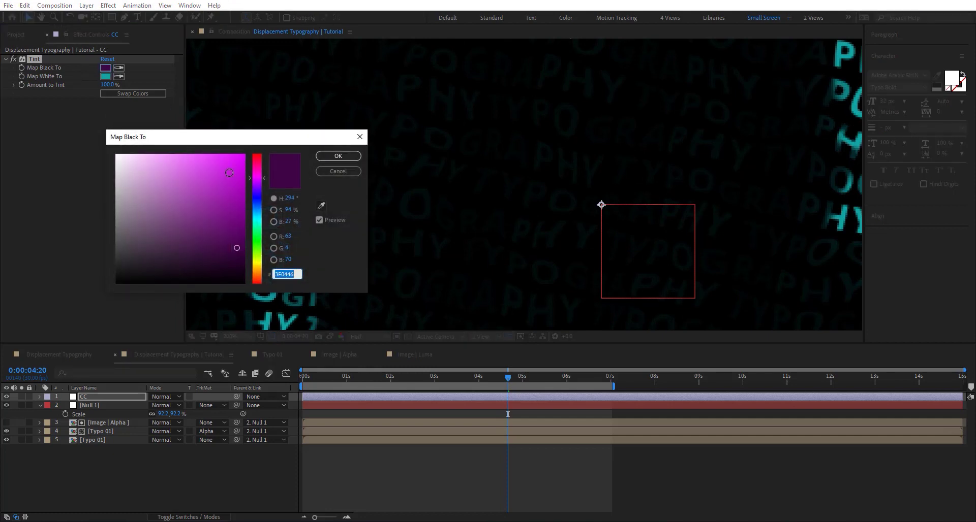
{"action": "left_click", "coordinate": [339, 157]}
{"action": "key", "text": "comma"}
{"action": "key", "text": "comma"}
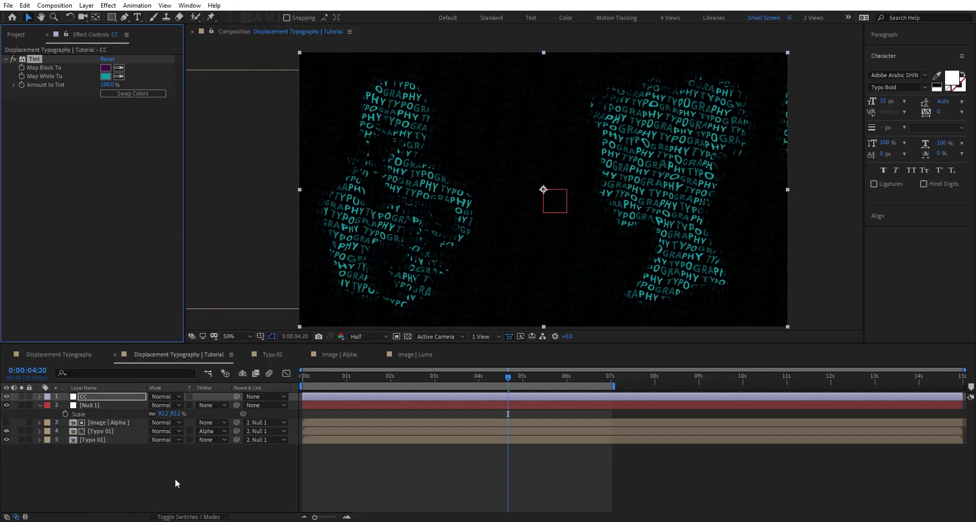
Add a black solid at composition size and place it beneath all the other layers.
{"action": "key", "text": "ctrl+Down"}
{"action": "key", "text": "ctrl+Up"}
{"action": "key", "text": "ctrl+y"}
{"action": "left_click", "coordinate": [424, 143]}
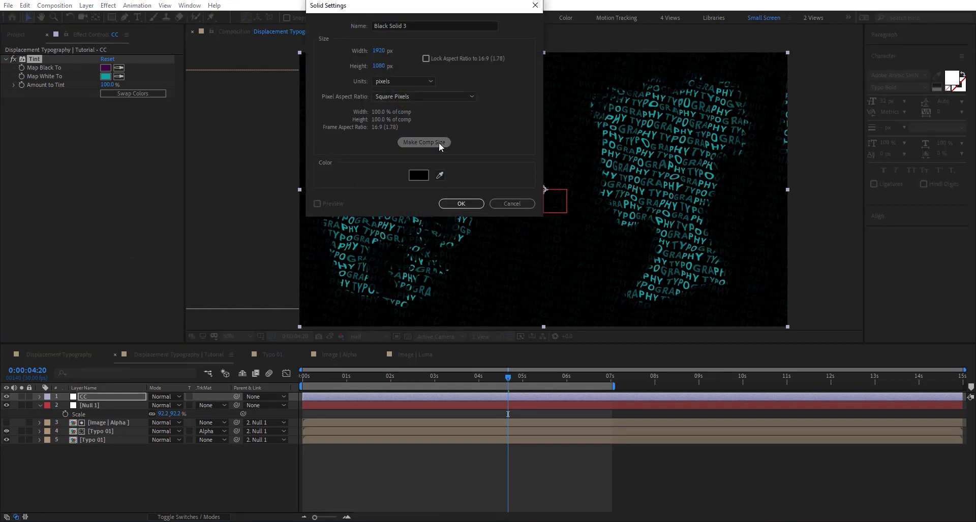
{"action": "left_click", "coordinate": [461, 204]}
{"action": "left_click_drag", "start_coordinate": [93, 399], "coordinate": [77, 471]}
{"action": "left_click", "coordinate": [111, 405]}
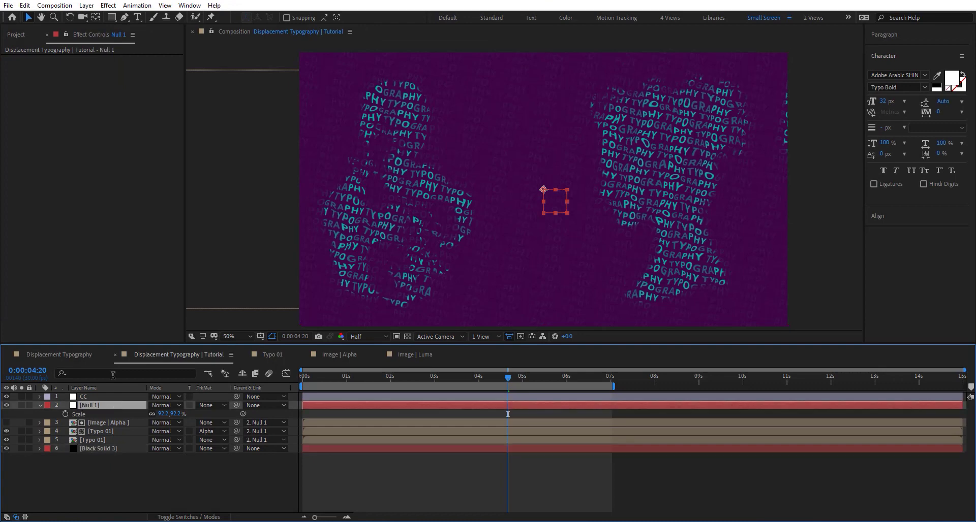
Set the Map Black To color of the CC layer's Tint to very dark purple 1D0320.
{"action": "left_click", "coordinate": [109, 397]}
{"action": "left_click", "coordinate": [105, 68]}
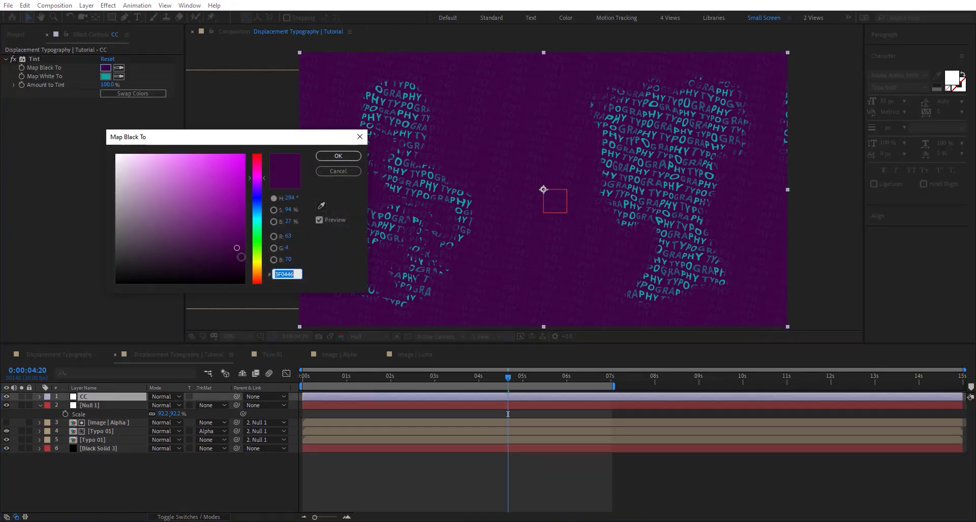
{"action": "left_click", "coordinate": [237, 269]}
{"action": "left_click_drag", "start_coordinate": [236, 269], "coordinate": [232, 267]}
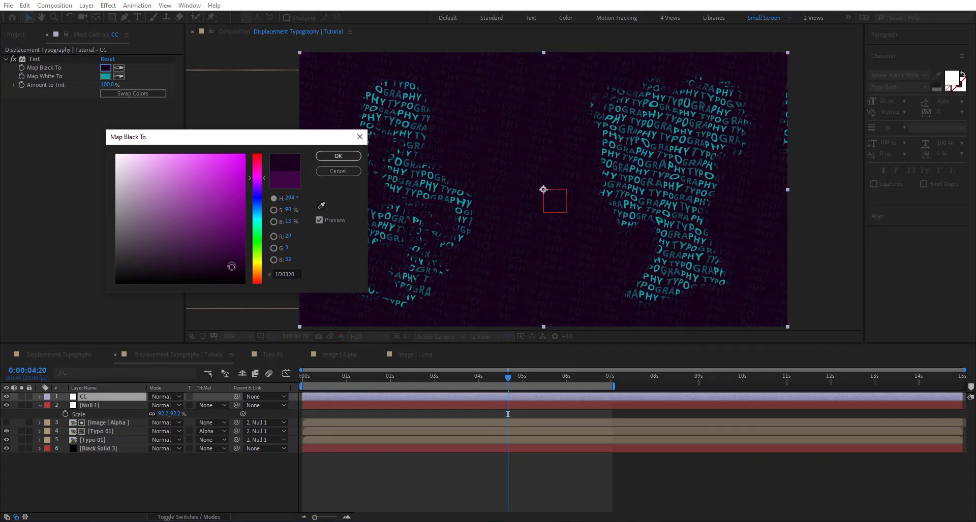
{"action": "left_click", "coordinate": [342, 158]}
Compare the composition with the CC adjustment layer hidden and shown.
{"action": "left_click", "coordinate": [6, 397]}
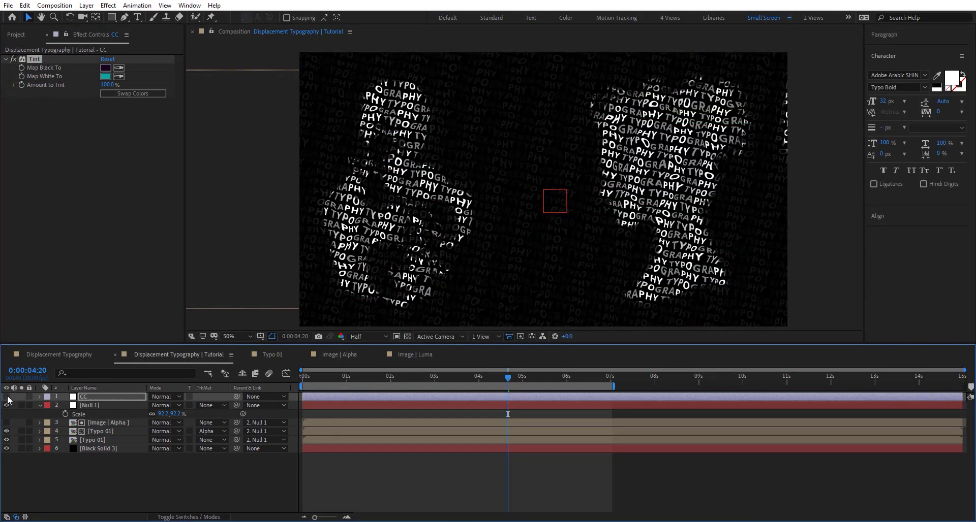
{"action": "left_click", "coordinate": [6, 397]}
{"action": "left_click", "coordinate": [6, 396]}
{"action": "left_click", "coordinate": [6, 397]}
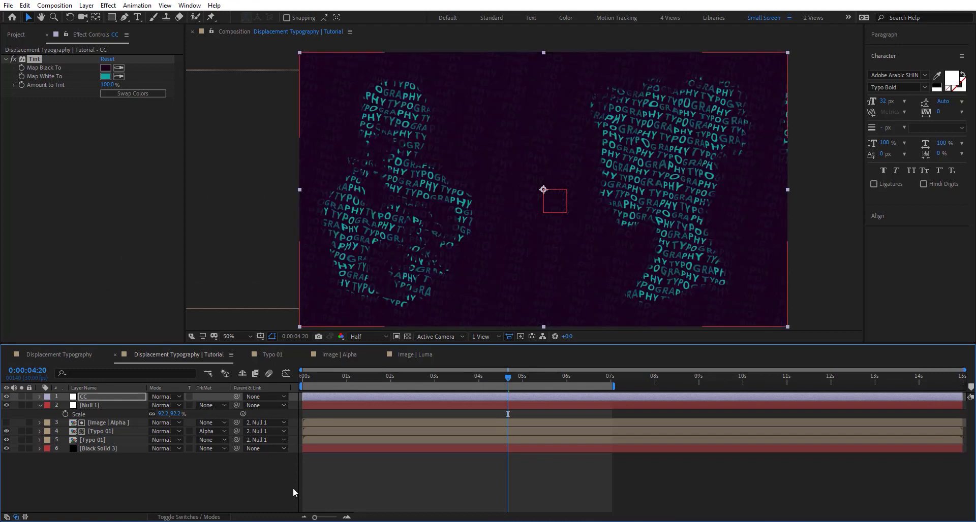
Apply the Channel Blur effect to the CC adjustment layer.
{"action": "key", "text": "ctrl+space"}
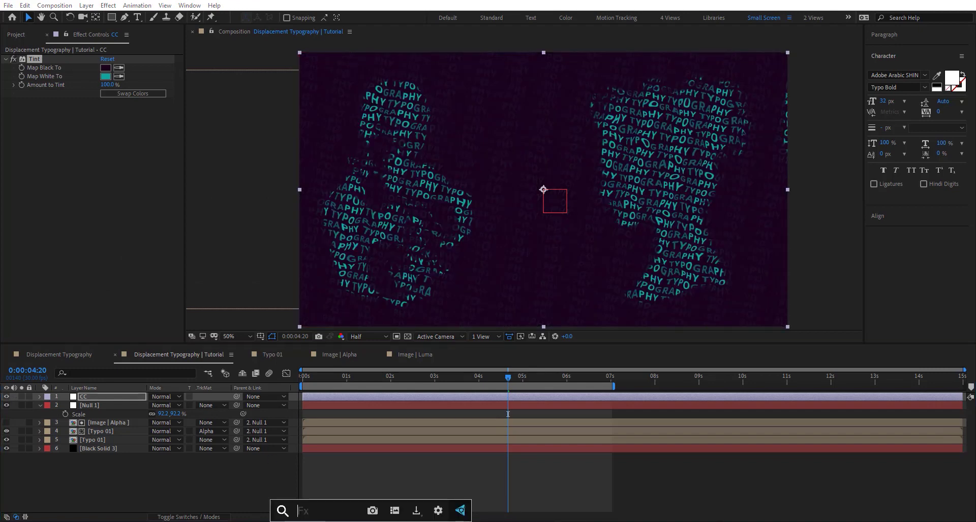
{"action": "type", "text": "chan"}
{"action": "key", "text": "Down"}
{"action": "key", "text": "Down"}
{"action": "key", "text": "Down"}
{"action": "key", "text": "Return"}
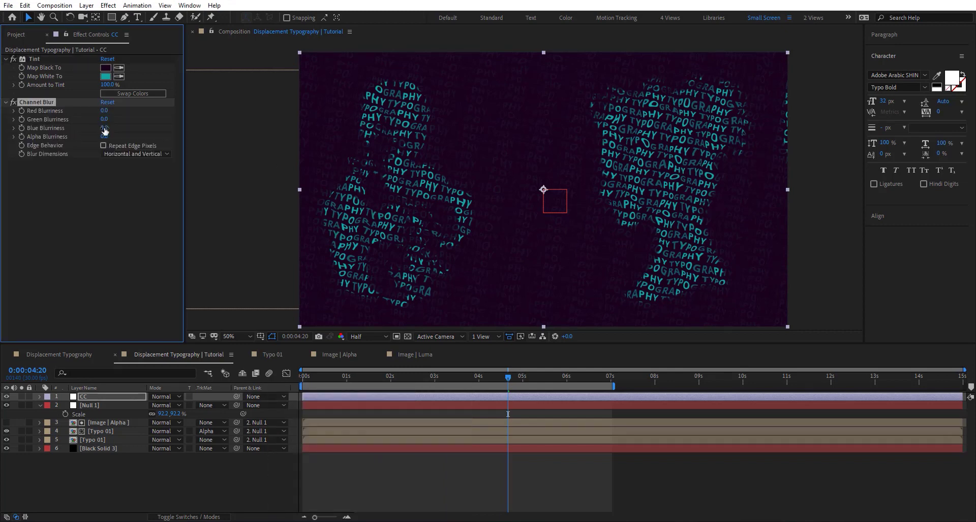
Try Green Blurriness 26 with horizontal and vertical blur, then settle on Horizontal with Green Blurriness 0 and Blue Blurriness 67.
{"action": "left_click_drag", "start_coordinate": [104, 122], "coordinate": [132, 125]}
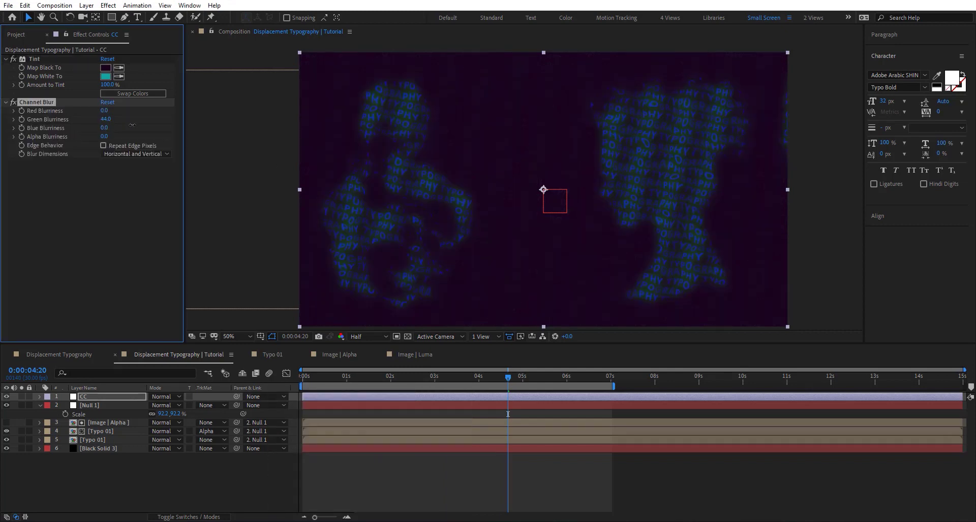
{"action": "left_click", "coordinate": [136, 154]}
{"action": "left_click", "coordinate": [141, 175]}
{"action": "left_click", "coordinate": [136, 155]}
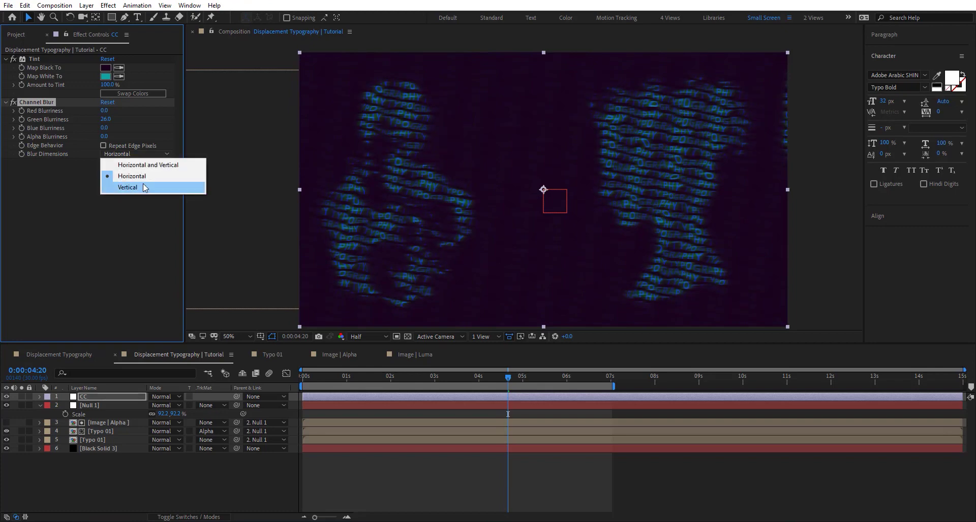
{"action": "left_click", "coordinate": [129, 187]}
{"action": "left_click", "coordinate": [140, 169]}
{"action": "left_click", "coordinate": [139, 156]}
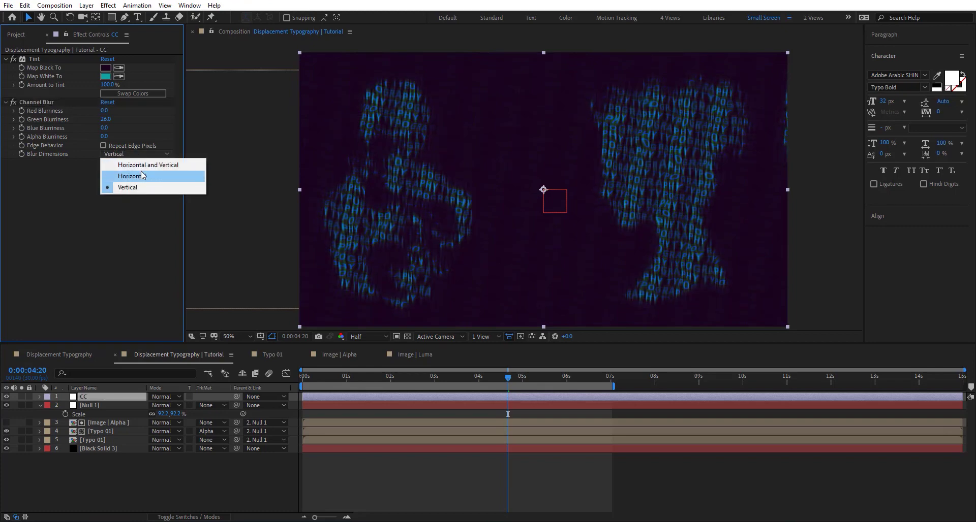
{"action": "left_click", "coordinate": [134, 176]}
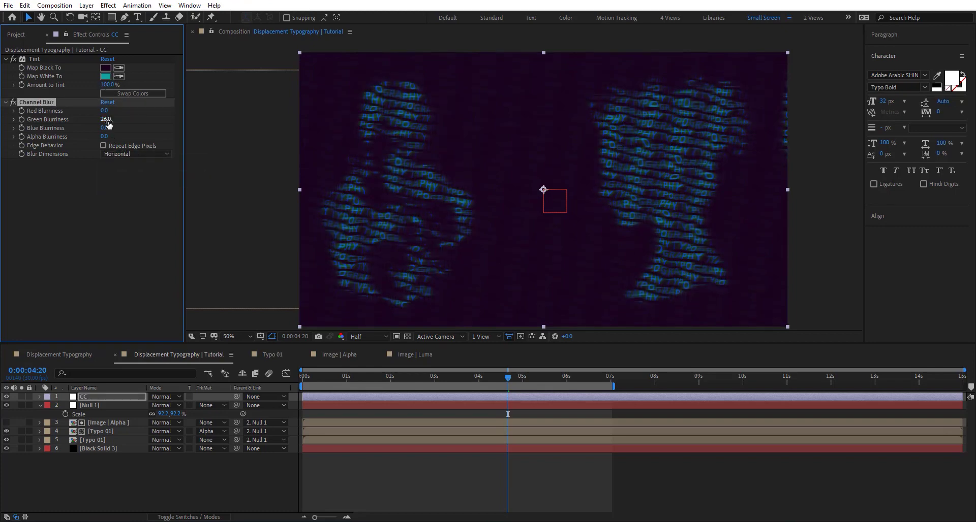
{"action": "left_click_drag", "start_coordinate": [105, 129], "coordinate": [91, 133]}
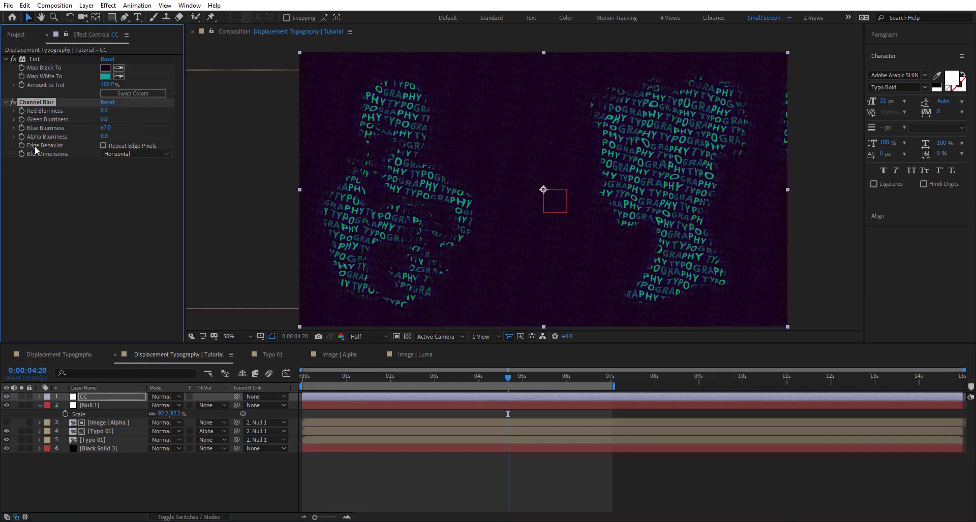
Disable the Tint effect on the CC layer and preview the animation with only Channel Blur applied.
{"action": "left_click", "coordinate": [13, 60]}
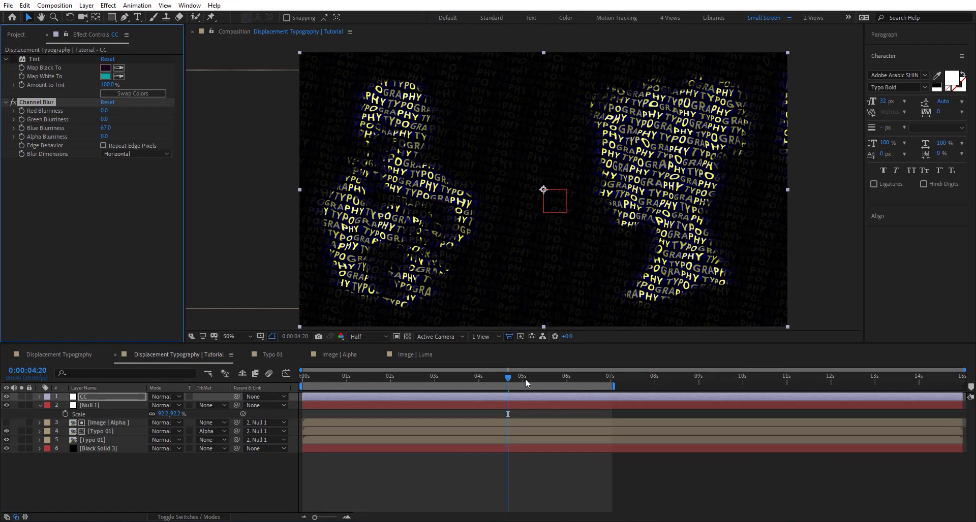
{"action": "left_click_drag", "start_coordinate": [475, 380], "coordinate": [366, 382]}
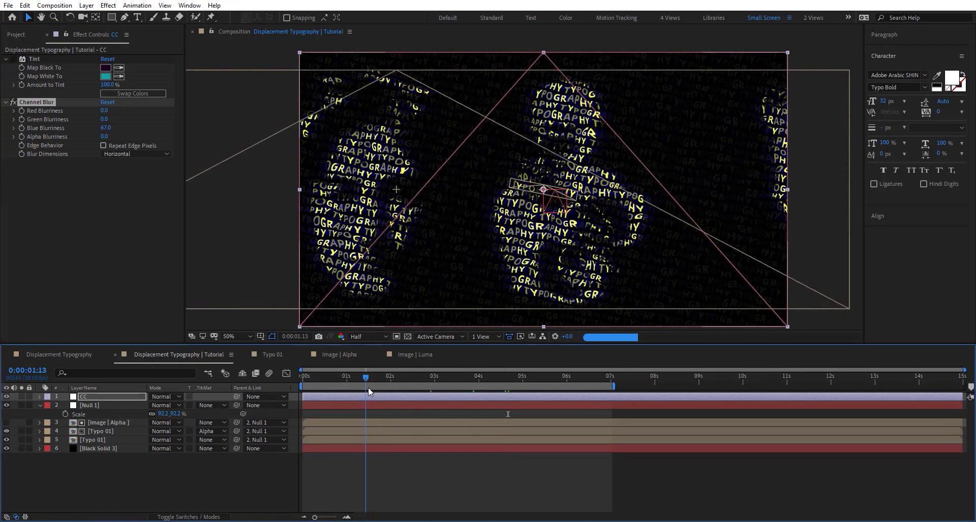
{"action": "key", "text": "space"}
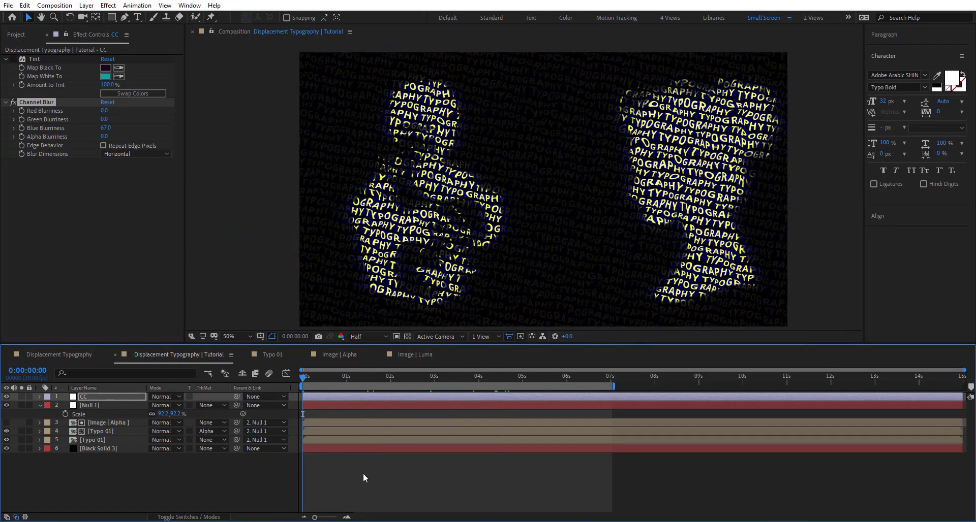